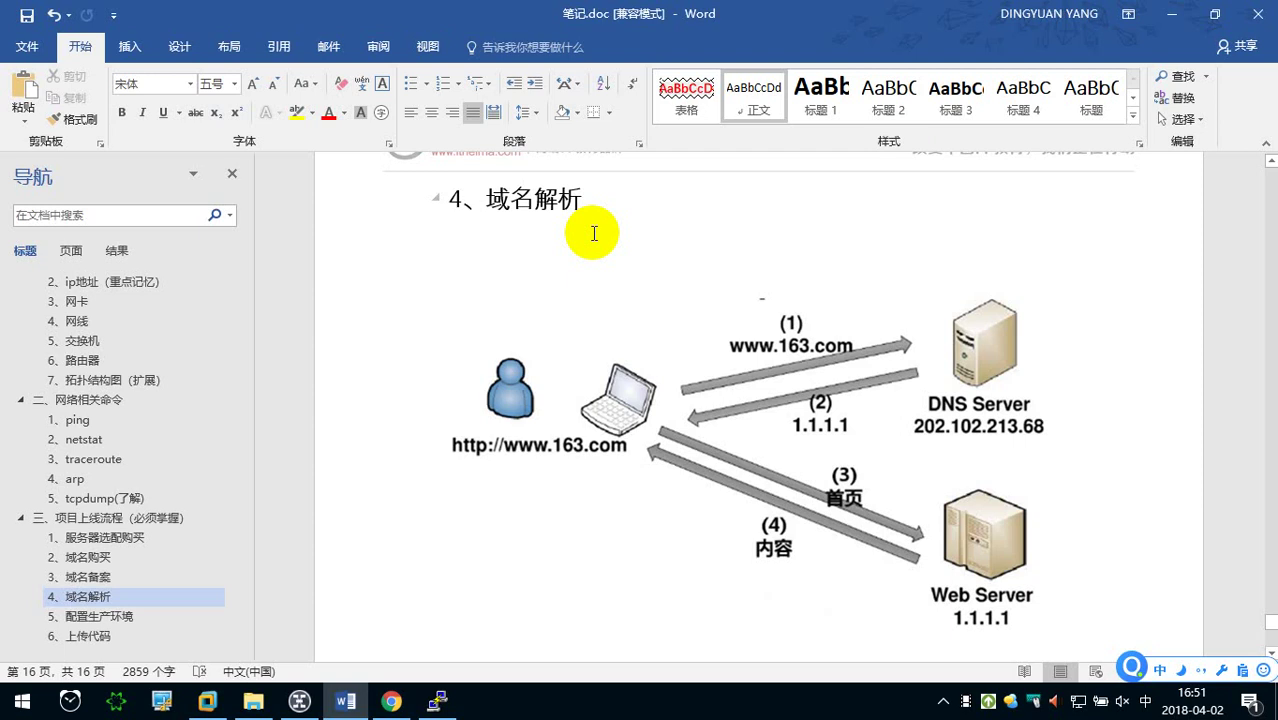
Step: Put the cursor on the empty line under the 4、域名解析 heading in the Word notes
{"action": "scroll", "coordinate": [594, 234], "scroll_direction": "up", "scroll_amount": 3}
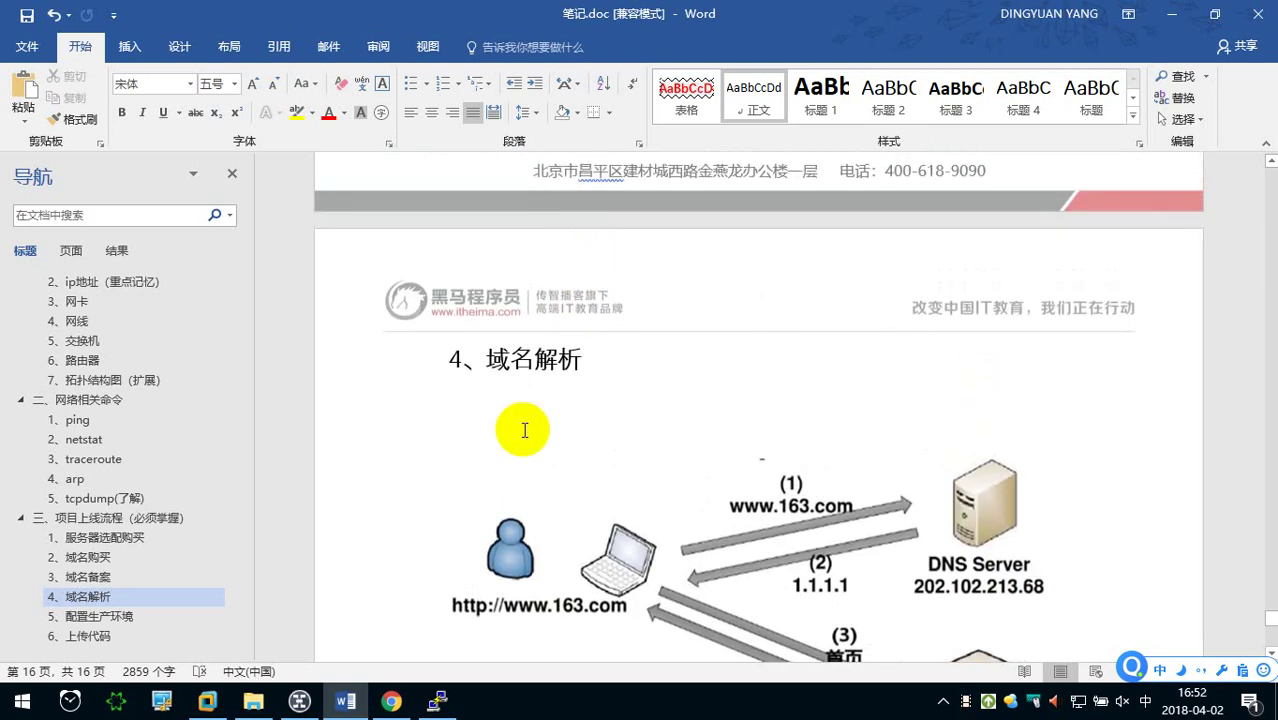
{"action": "left_click", "coordinate": [391, 701]}
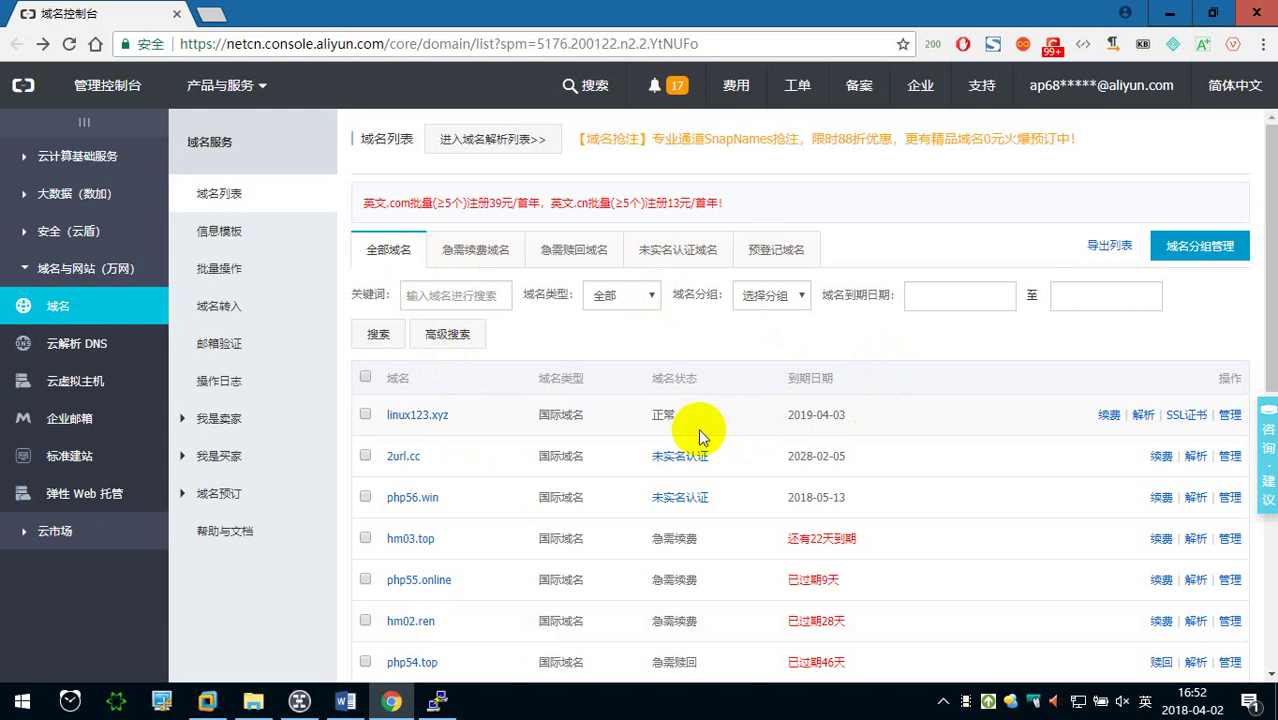
Step: Screenshot linux123.xyz's 操作 column with a red arrow pointing at 解析
{"action": "scroll", "coordinate": [594, 417], "scroll_direction": "down", "scroll_amount": 1}
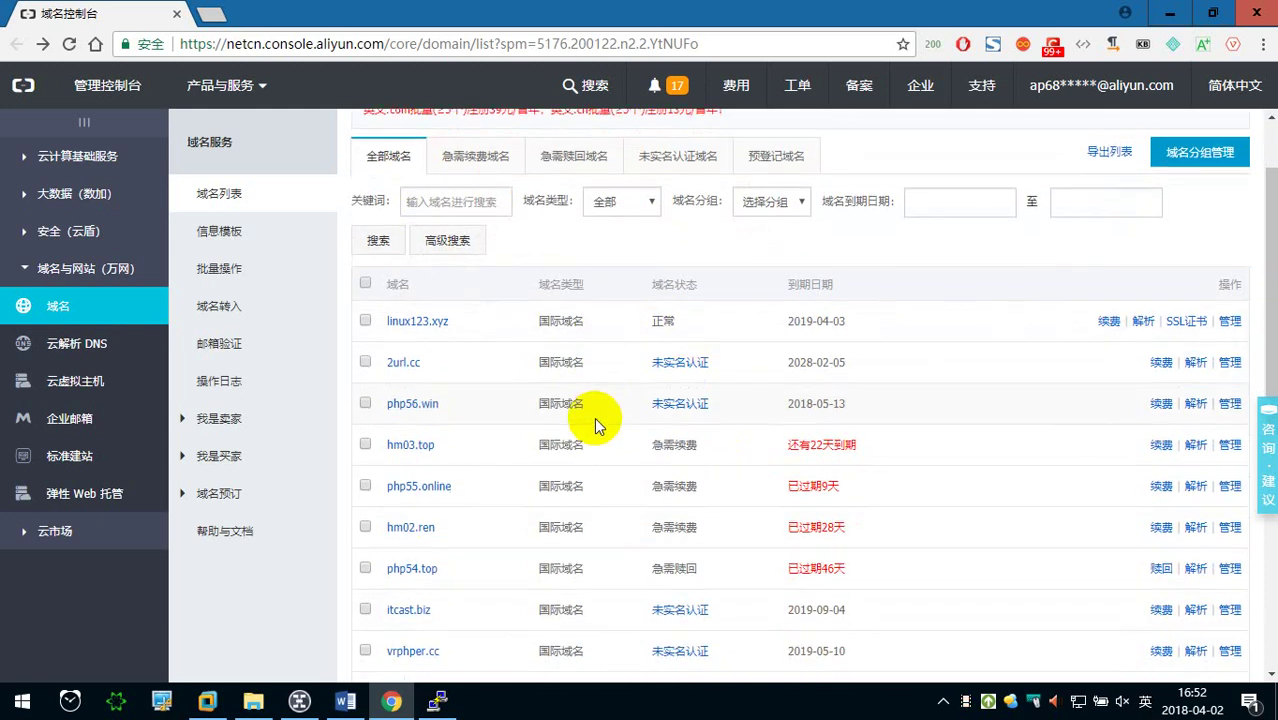
{"action": "scroll", "coordinate": [893, 410], "scroll_direction": "up", "scroll_amount": 1}
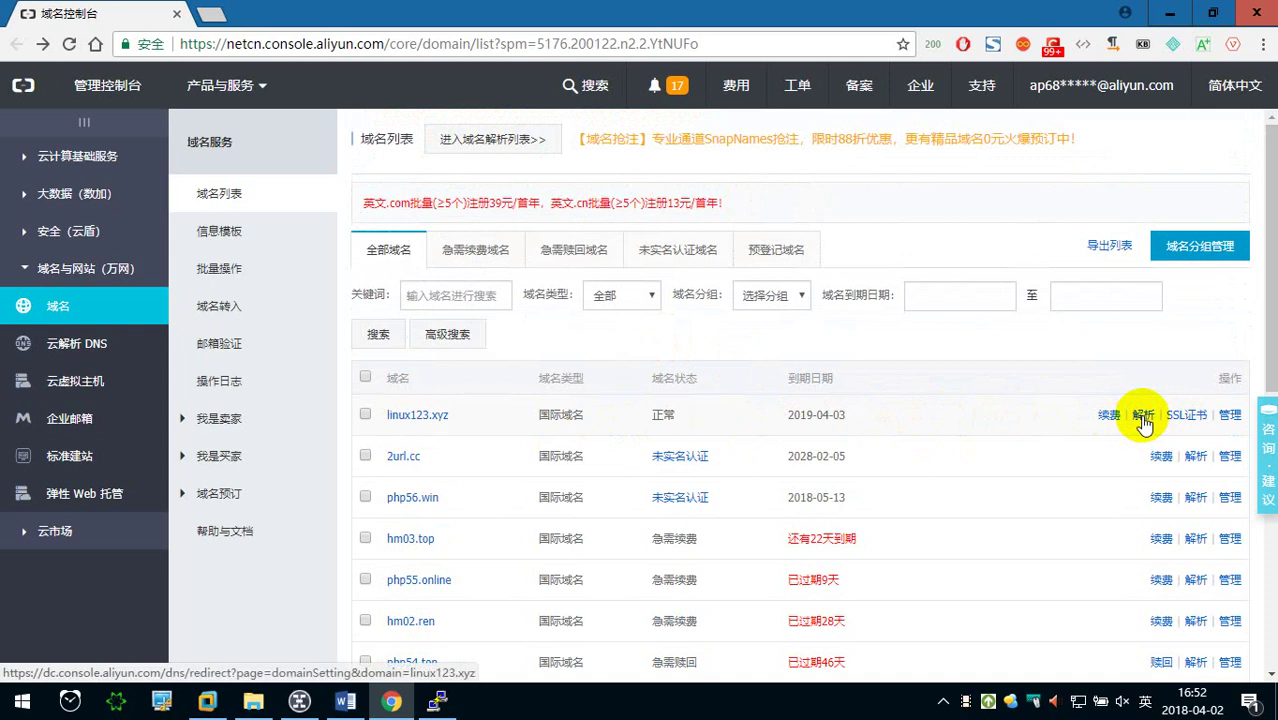
{"action": "key", "text": "ctrl+alt+a"}
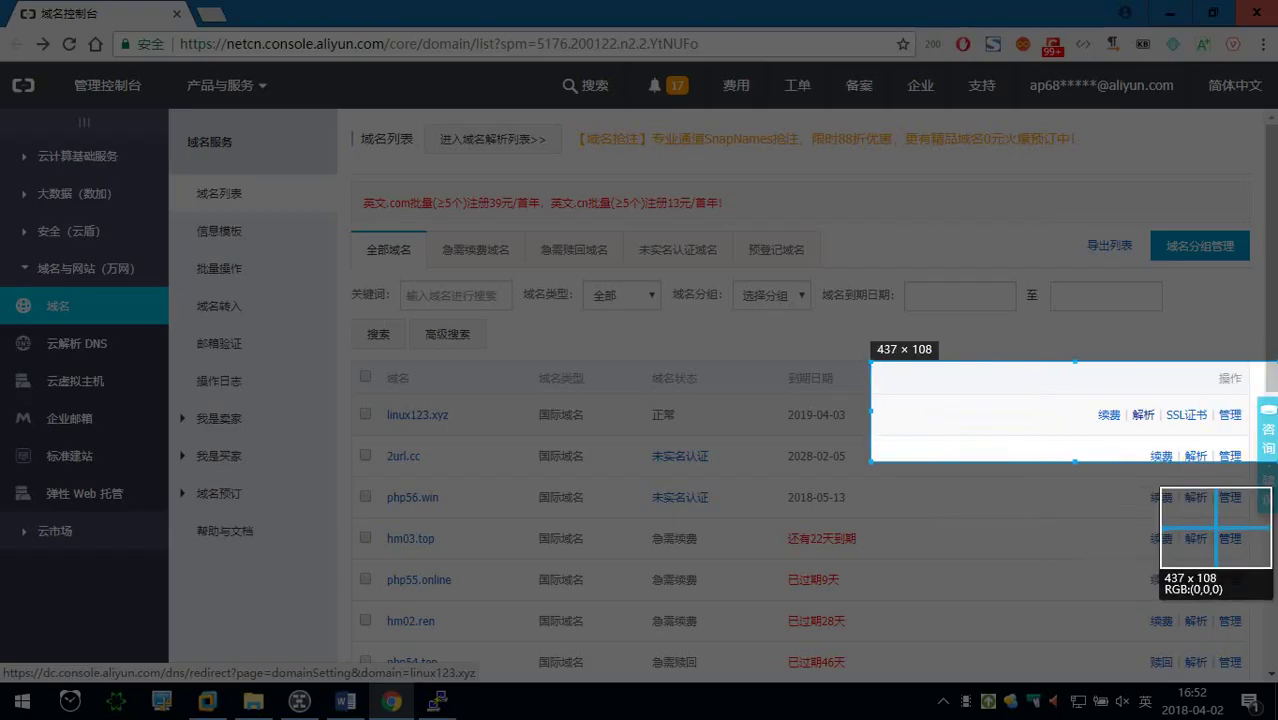
{"action": "left_click_drag", "start_coordinate": [870, 362], "coordinate": [1276, 462]}
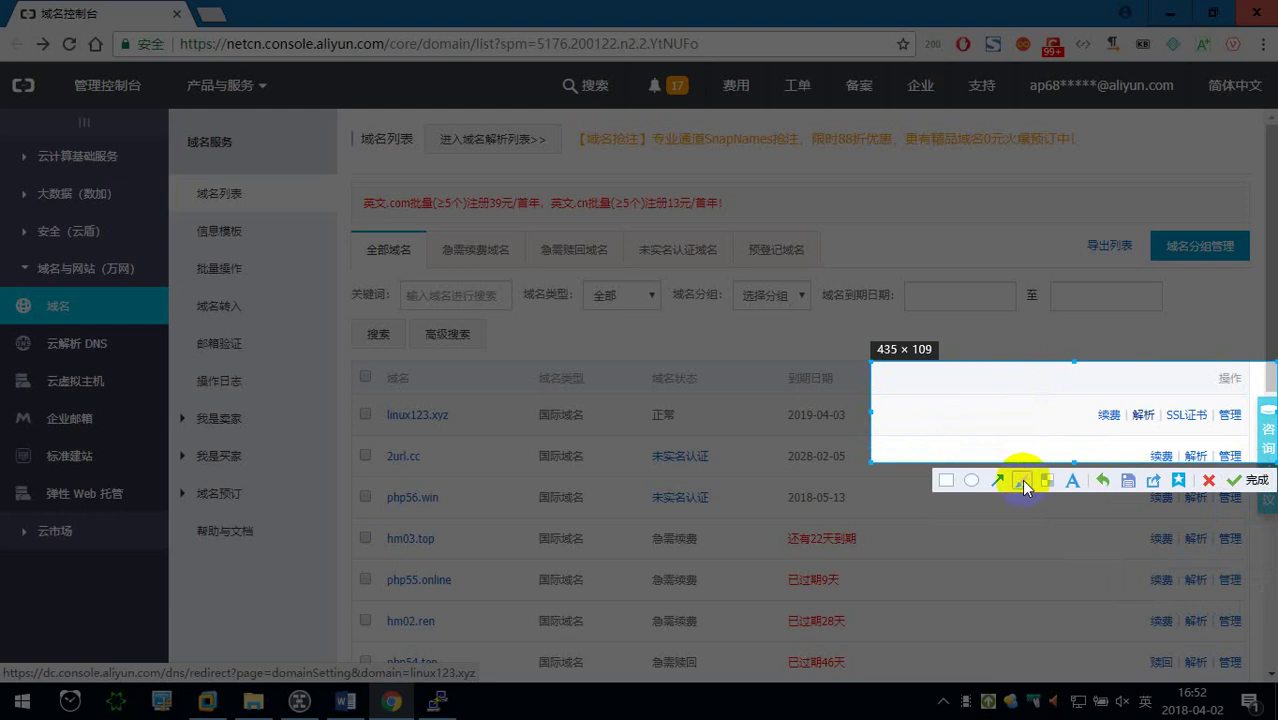
{"action": "left_click", "coordinate": [997, 480]}
{"action": "left_click_drag", "start_coordinate": [1133, 368], "coordinate": [1133, 403]}
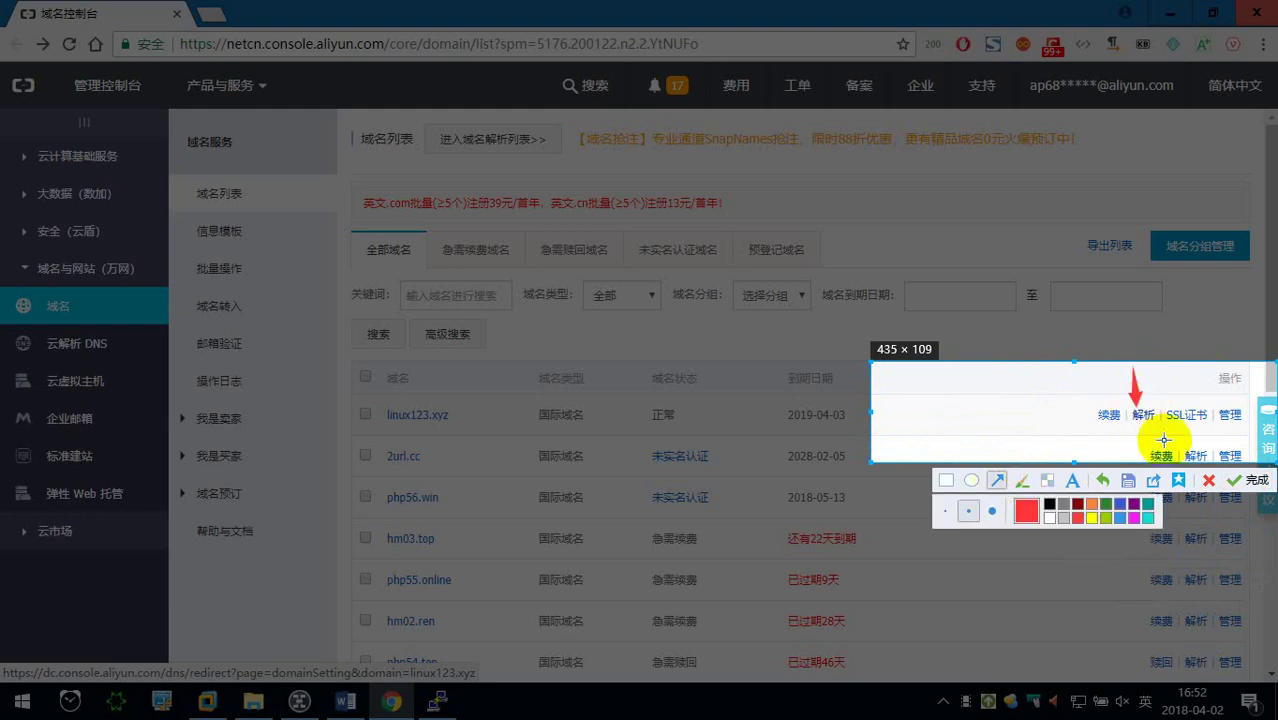
{"action": "left_click", "coordinate": [1247, 480]}
Step: Type 点击“解析” under the heading and paste the arrowed screenshot below it
{"action": "left_click", "coordinate": [346, 703]}
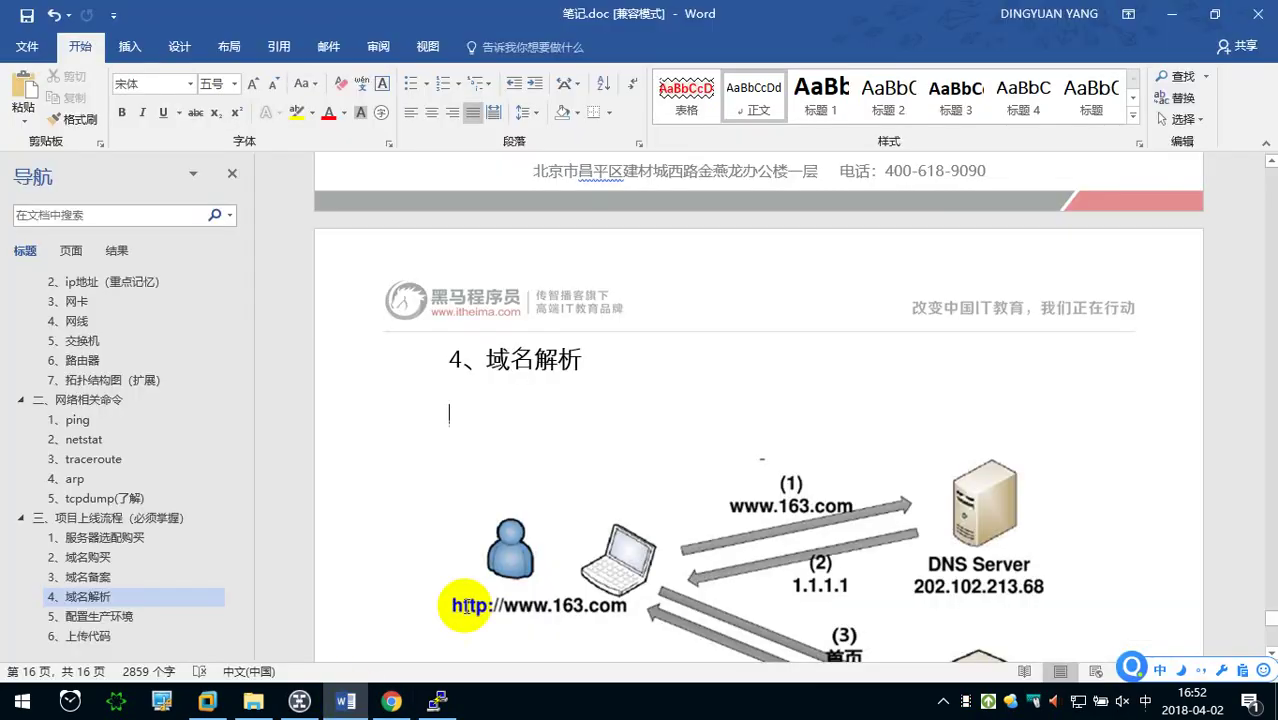
{"action": "scroll", "coordinate": [600, 450], "scroll_direction": "down", "scroll_amount": 1}
{"action": "type", "text": "dianji"}
{"action": "key", "text": "space"}
{"action": "type", "text": "\"jiexi"}
{"action": "key", "text": "space"}
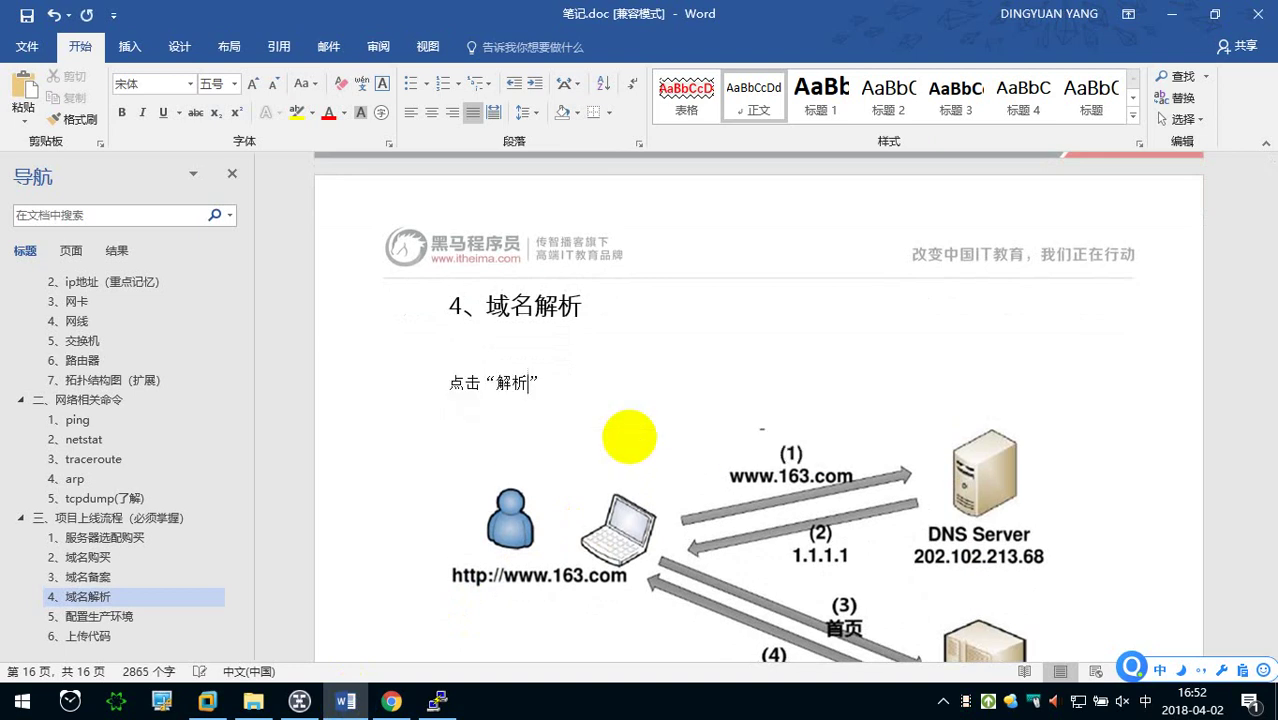
{"action": "key", "text": "Return"}
{"action": "key", "text": "ctrl+v"}
Step: Start a new line beneath the screenshot reading 解析：
{"action": "scroll", "coordinate": [640, 440], "scroll_direction": "down", "scroll_amount": 2}
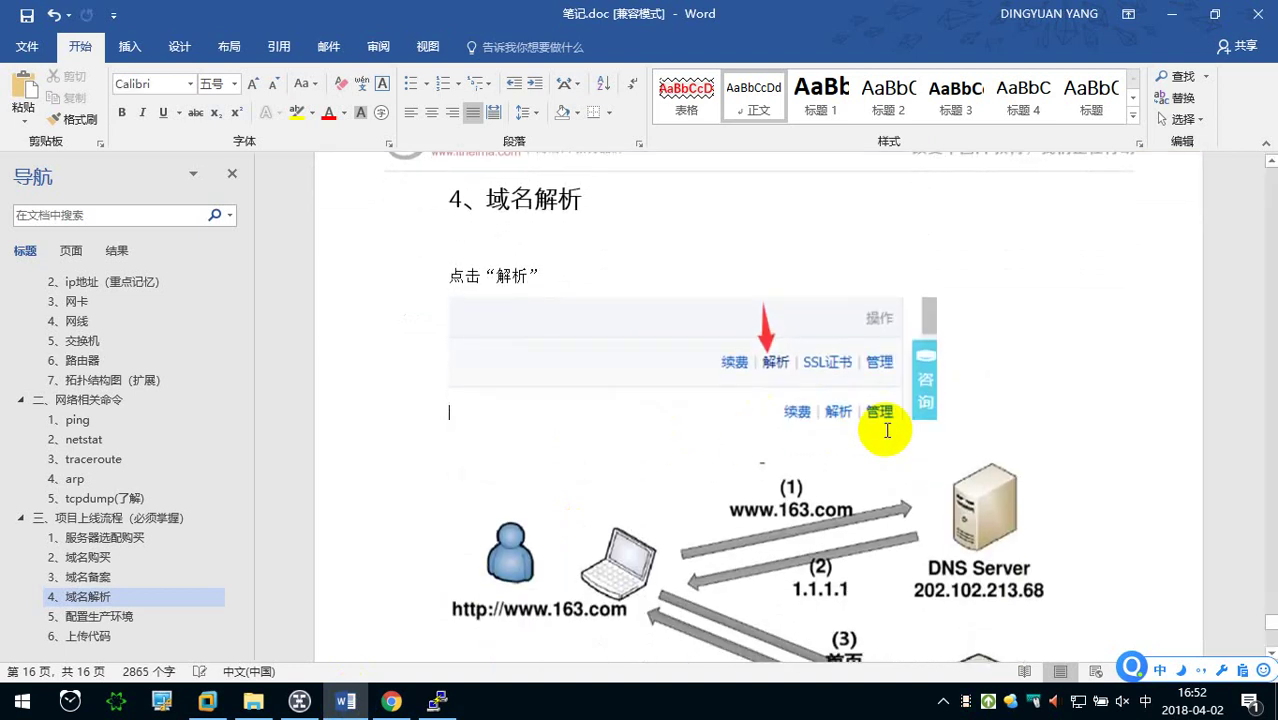
{"action": "key", "text": "Return"}
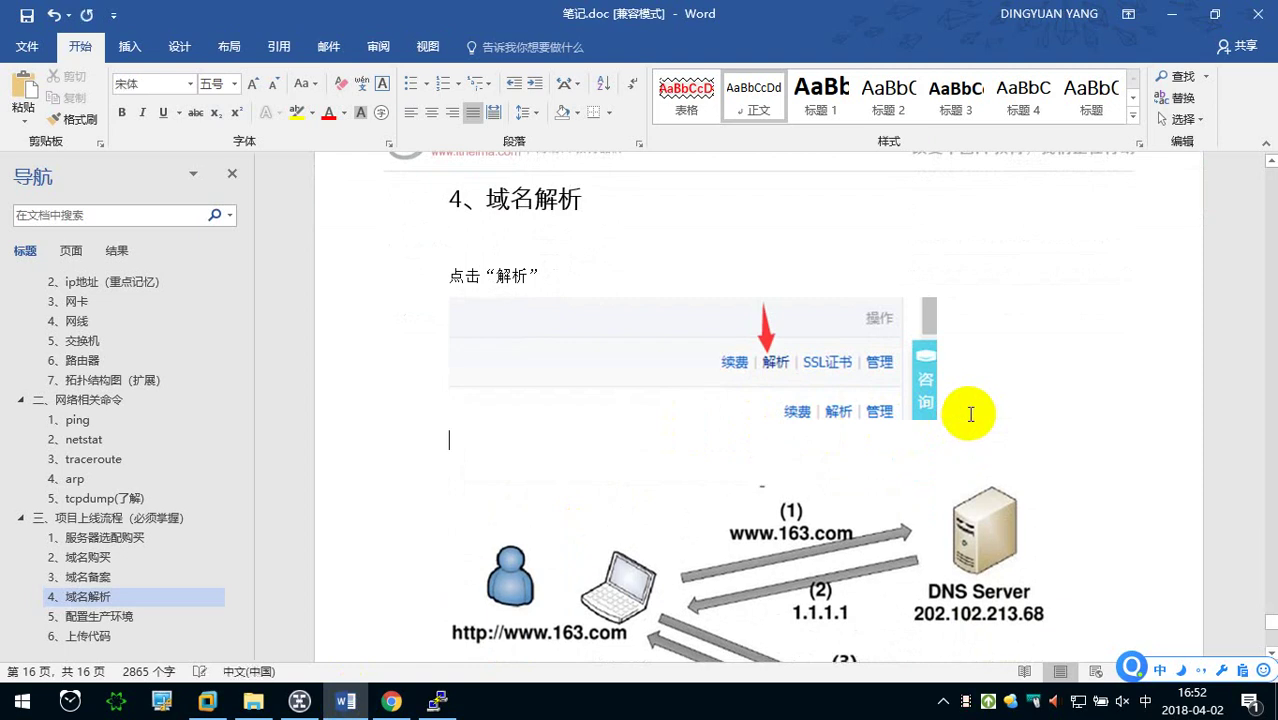
{"action": "type", "text": "jiexi"}
{"action": "key", "text": "space"}
{"action": "type", "text": "："}
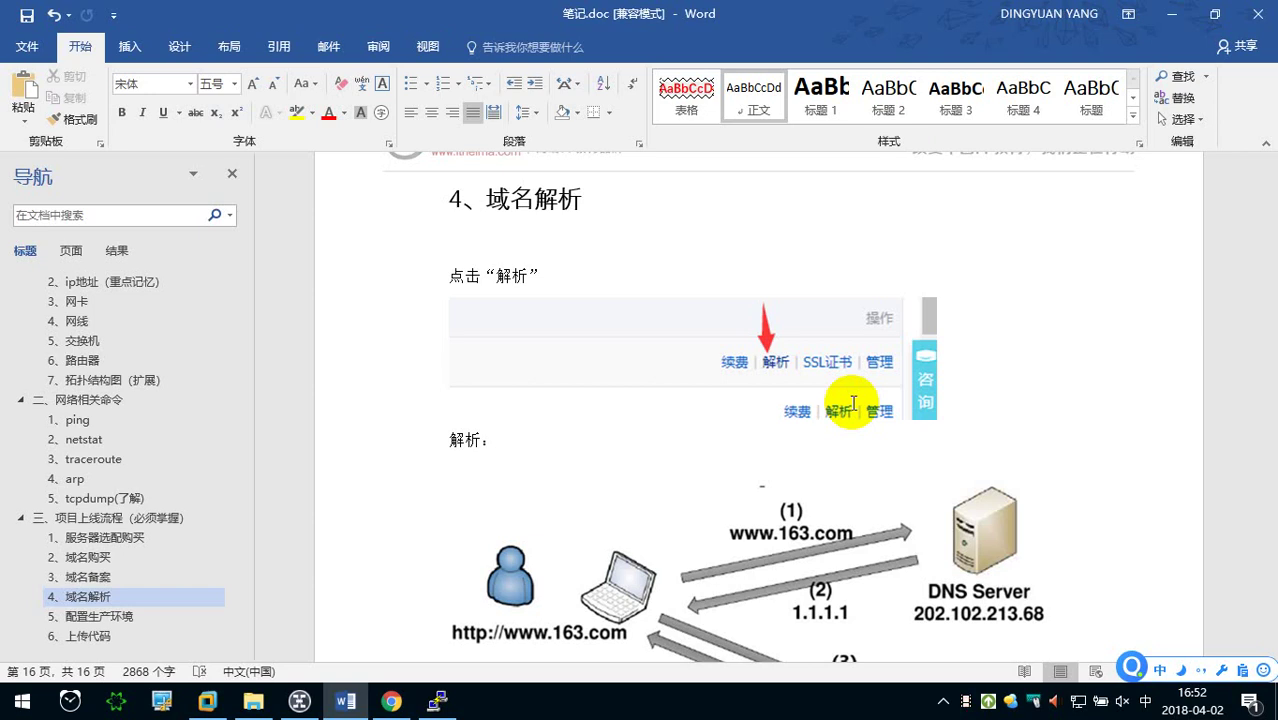
Step: Type 将域名绑定到一个ip地址 after 解析：
{"action": "type", "text": "jiang"}
{"action": "key", "text": "space"}
{"action": "type", "text": "yuming"}
{"action": "key", "text": "space"}
{"action": "type", "text": "bang"}
{"action": "key", "text": "space"}
{"action": "type", "text": "dingdao"}
{"action": "key", "text": "space"}
{"action": "type", "text": "yig"}
{"action": "key", "text": "space"}
{"action": "type", "text": "ip"}
{"action": "key", "text": "Return"}
{"action": "type", "text": "d'z"}
{"action": "key", "text": "space"}
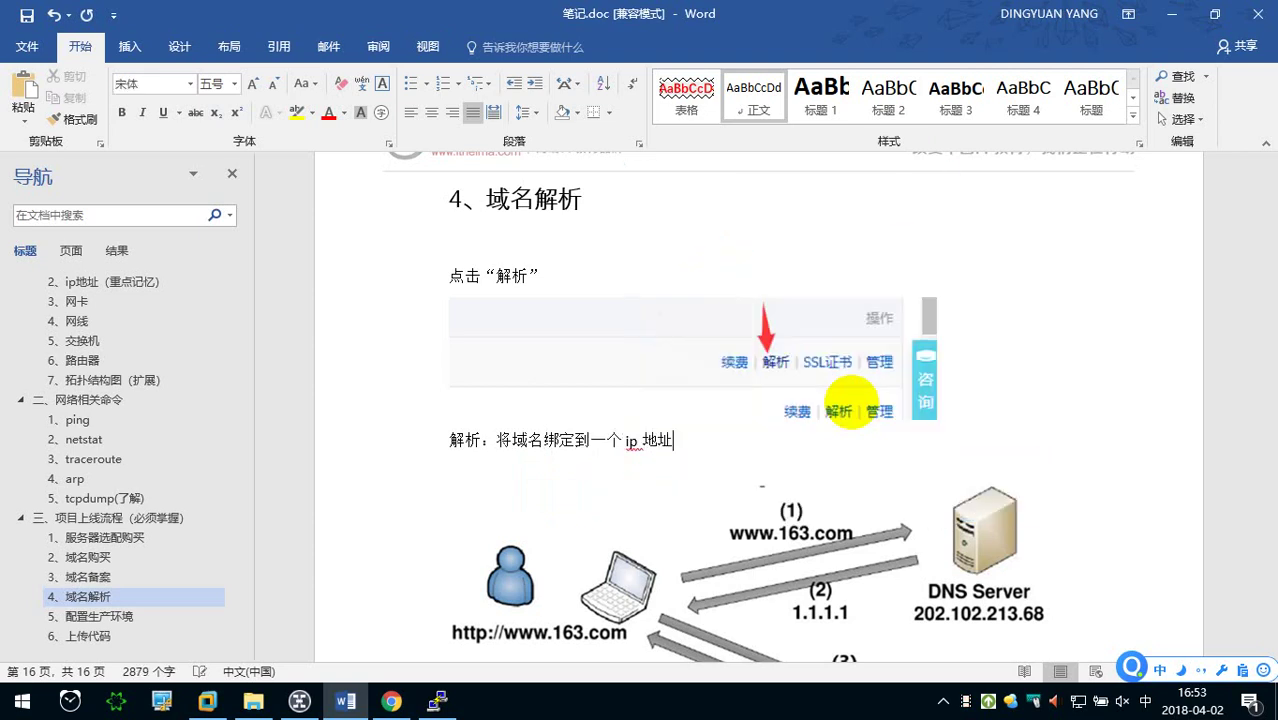
{"action": "scroll", "coordinate": [771, 442], "scroll_direction": "down", "scroll_amount": 1}
{"action": "scroll", "coordinate": [771, 442], "scroll_direction": "down", "scroll_amount": 1}
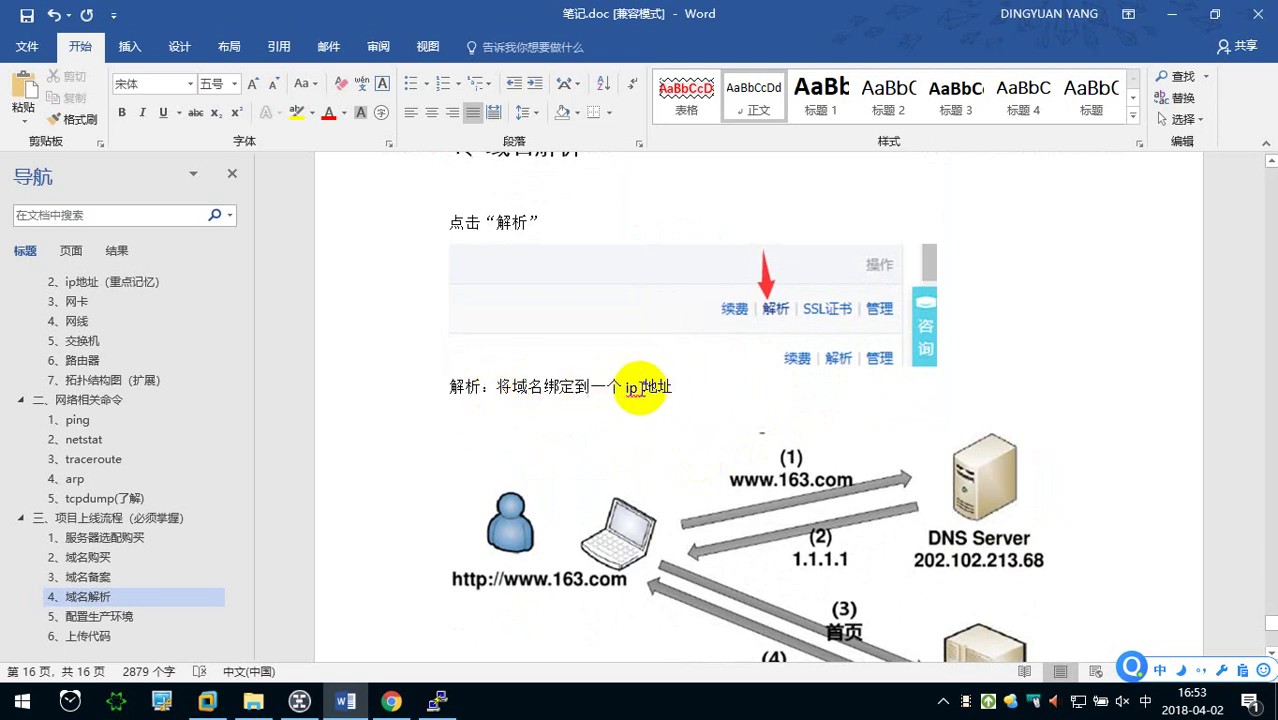
Step: Replace ip with 服务器 and append 的操作 to finish the definition
{"action": "left_click", "coordinate": [641, 387]}
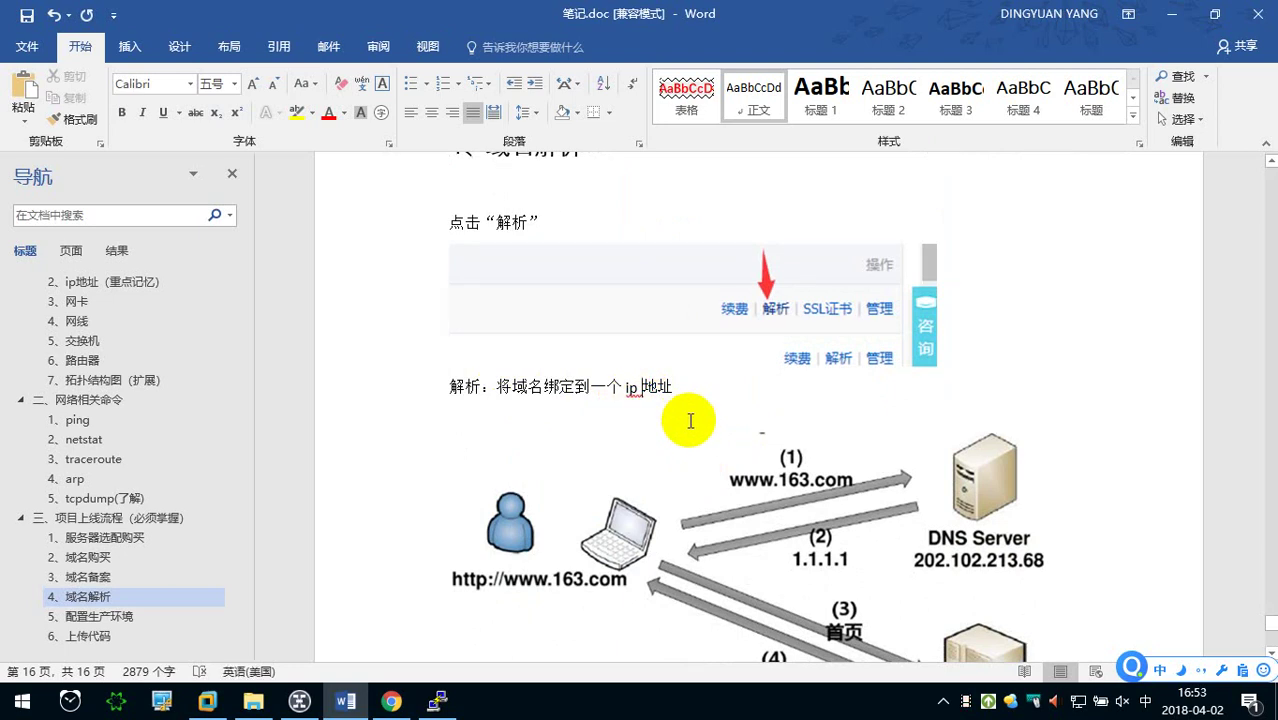
{"action": "key", "text": "BackSpace"}
{"action": "key", "text": "BackSpace"}
{"action": "type", "text": "服务器"}
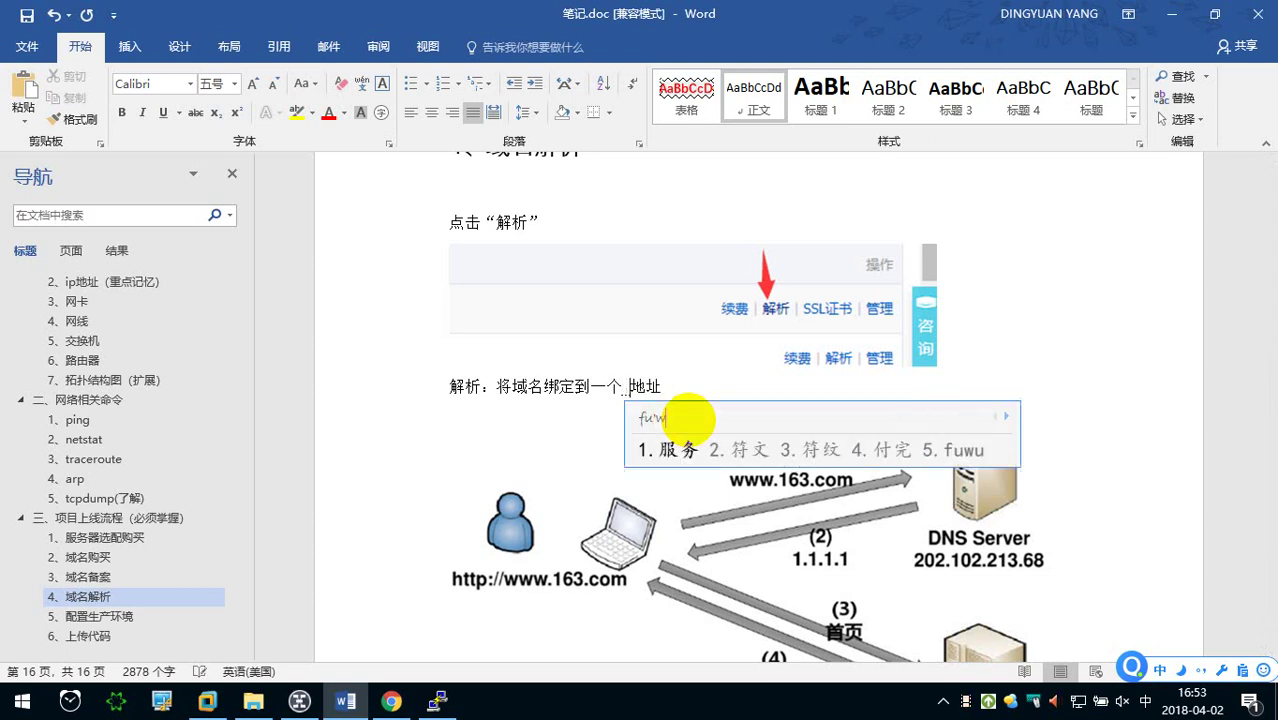
{"action": "scroll", "coordinate": [673, 455], "scroll_direction": "down", "scroll_amount": 1}
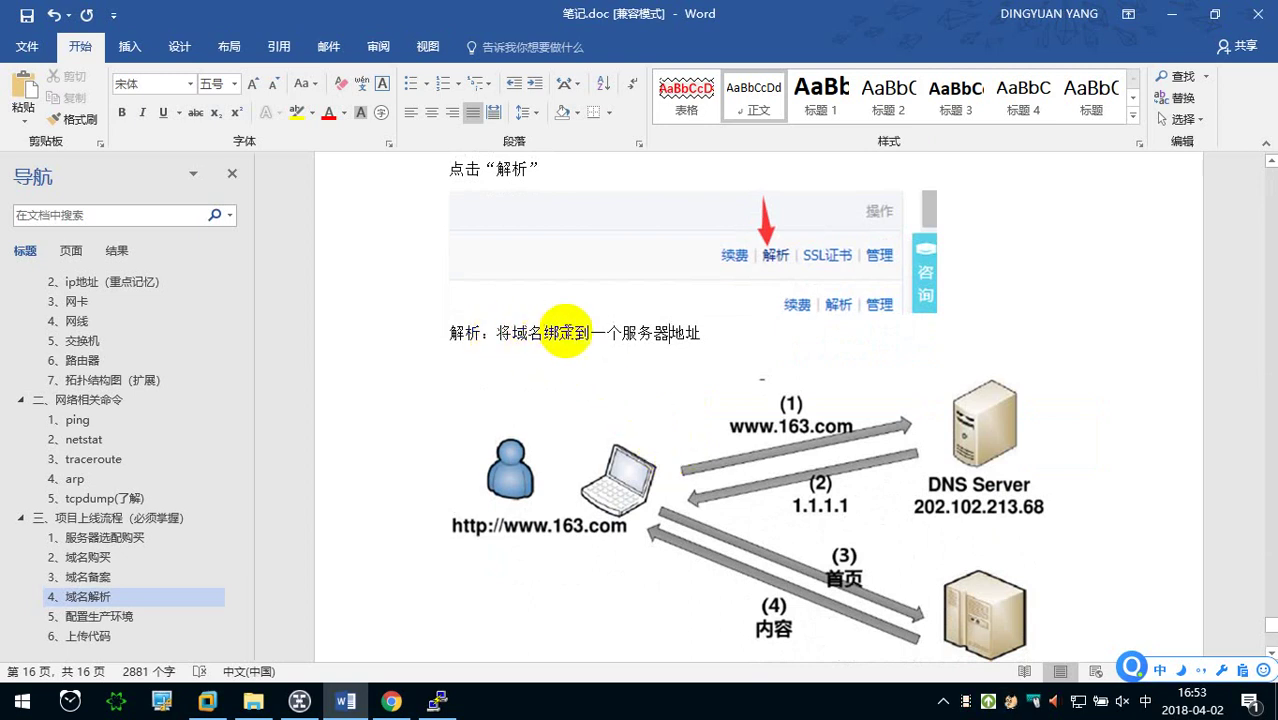
{"action": "left_click", "coordinate": [731, 338]}
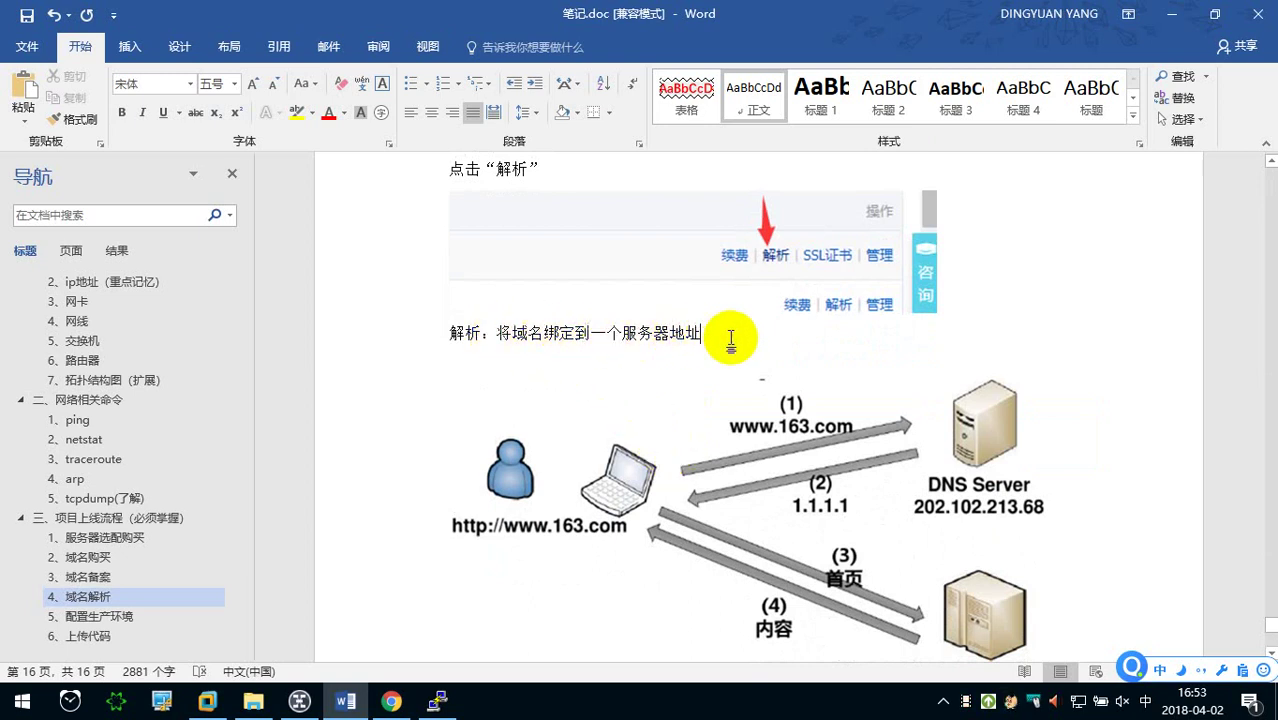
{"action": "type", "text": "的操作"}
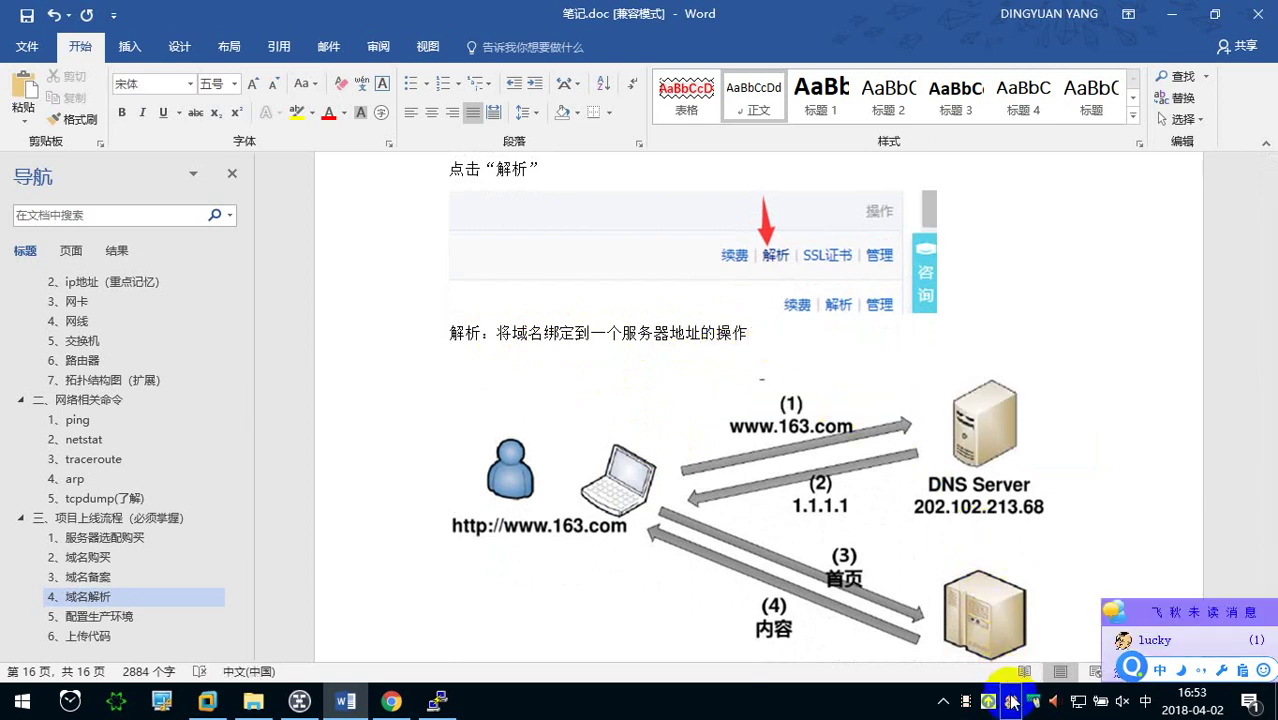
{"action": "left_click", "coordinate": [1040, 615]}
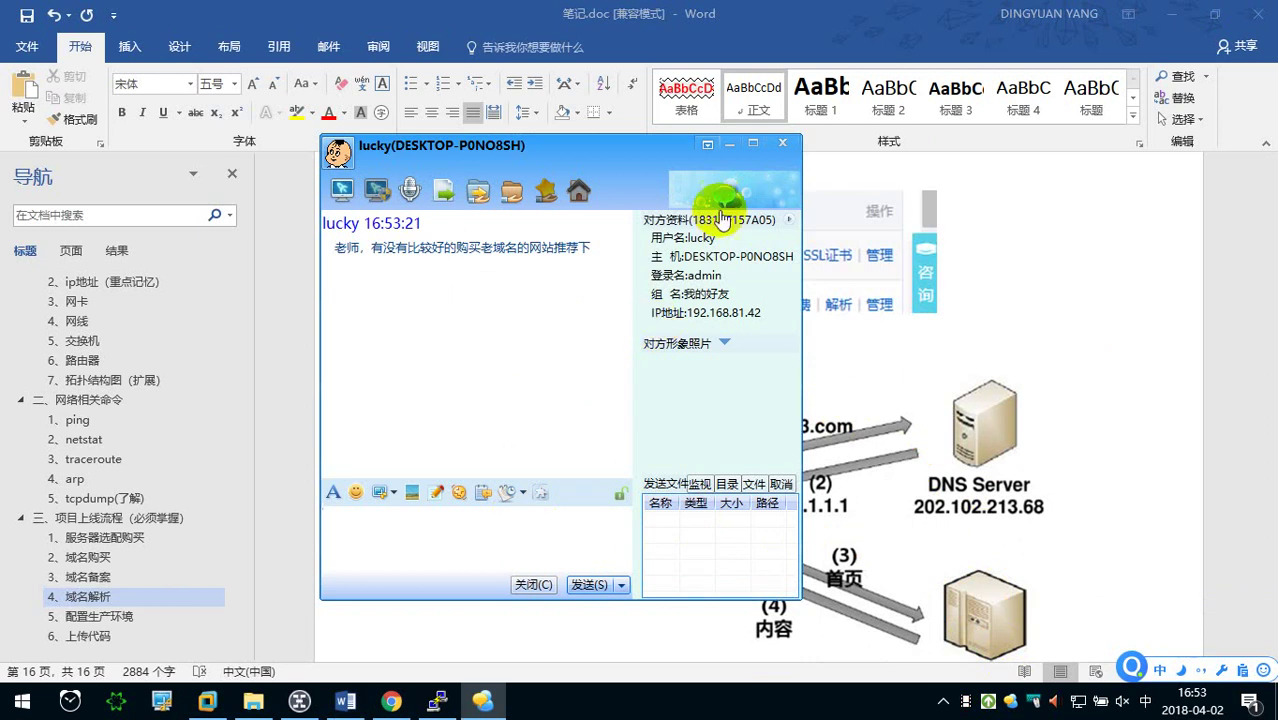
{"action": "left_click", "coordinate": [783, 148]}
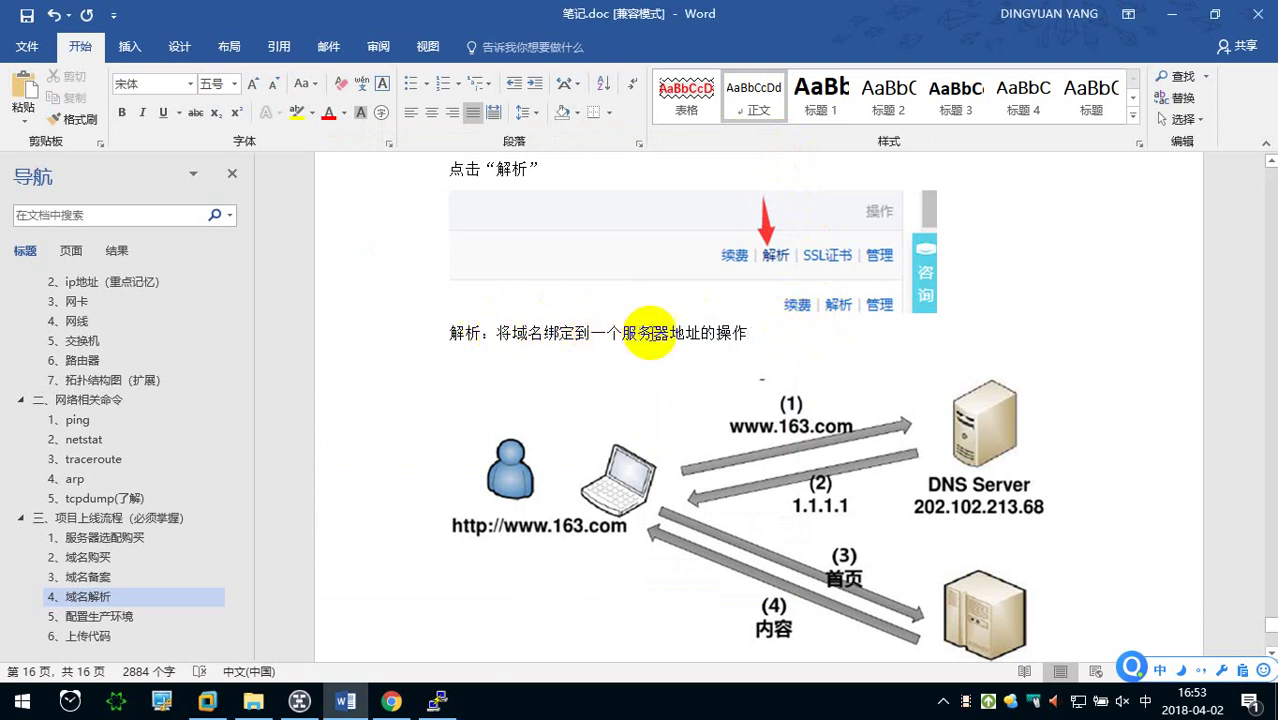
{"action": "scroll", "coordinate": [695, 325], "scroll_direction": "down", "scroll_amount": 1}
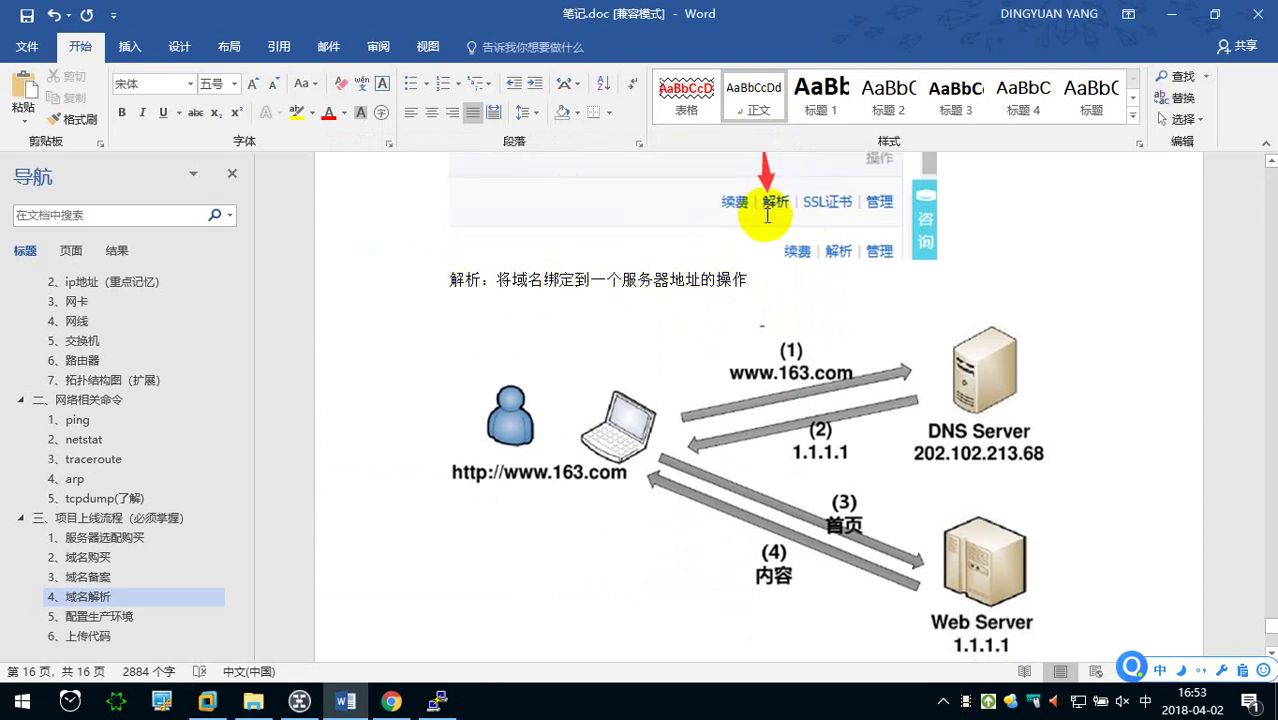
{"action": "scroll", "coordinate": [764, 216], "scroll_direction": "up", "scroll_amount": 2}
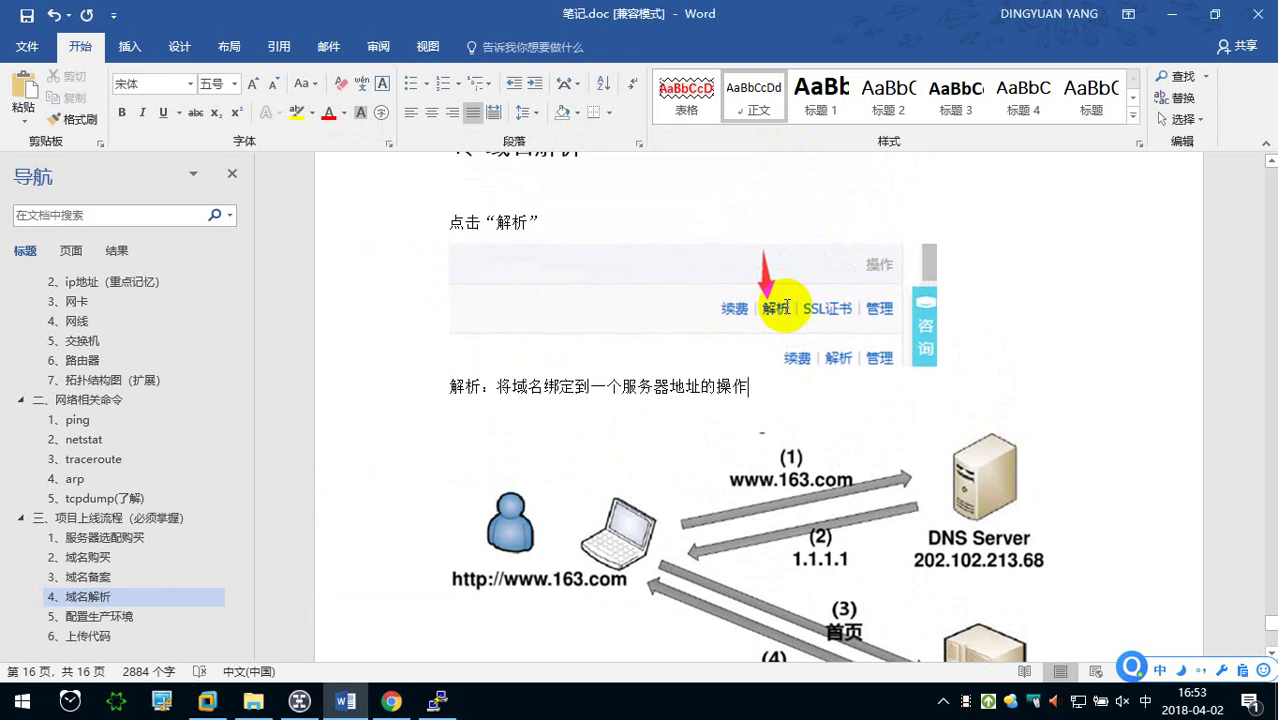
{"action": "scroll", "coordinate": [786, 306], "scroll_direction": "down", "scroll_amount": 2}
{"action": "scroll", "coordinate": [786, 306], "scroll_direction": "down", "scroll_amount": 1}
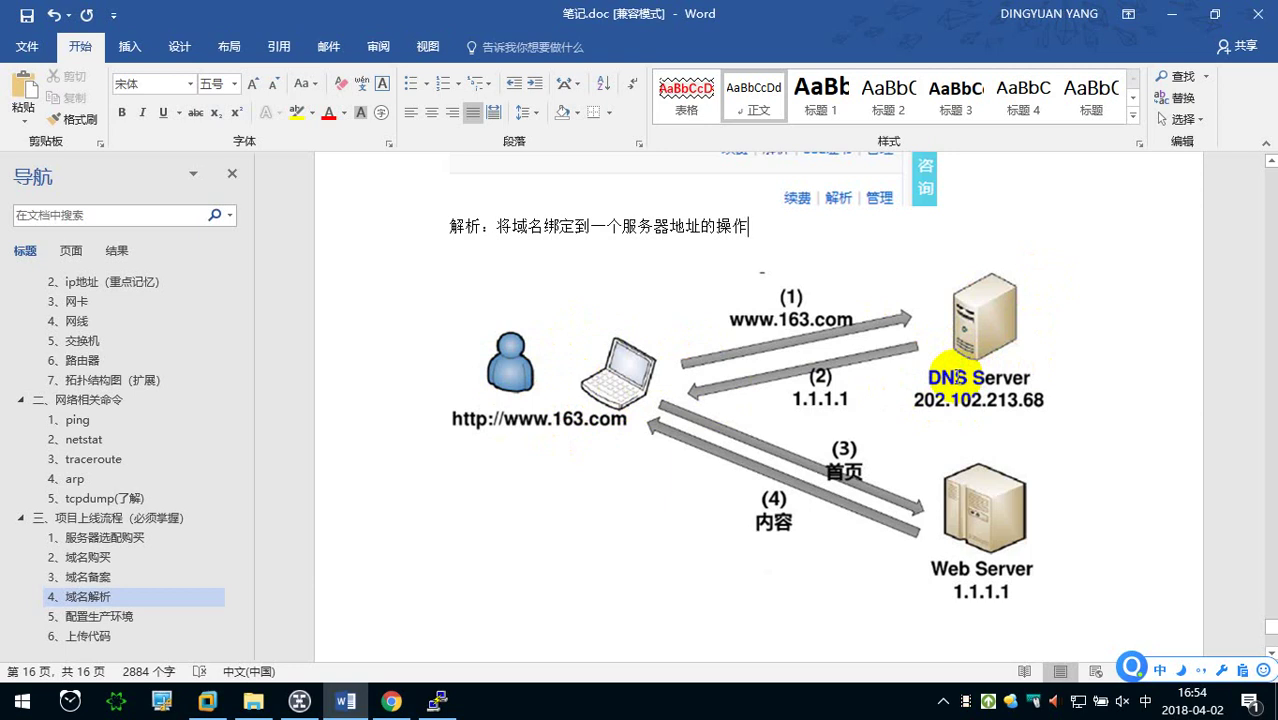
Step: Add a new line after the 解析 sentence reading DNS：domain name server
{"action": "left_click", "coordinate": [1071, 450]}
{"action": "left_click", "coordinate": [773, 225]}
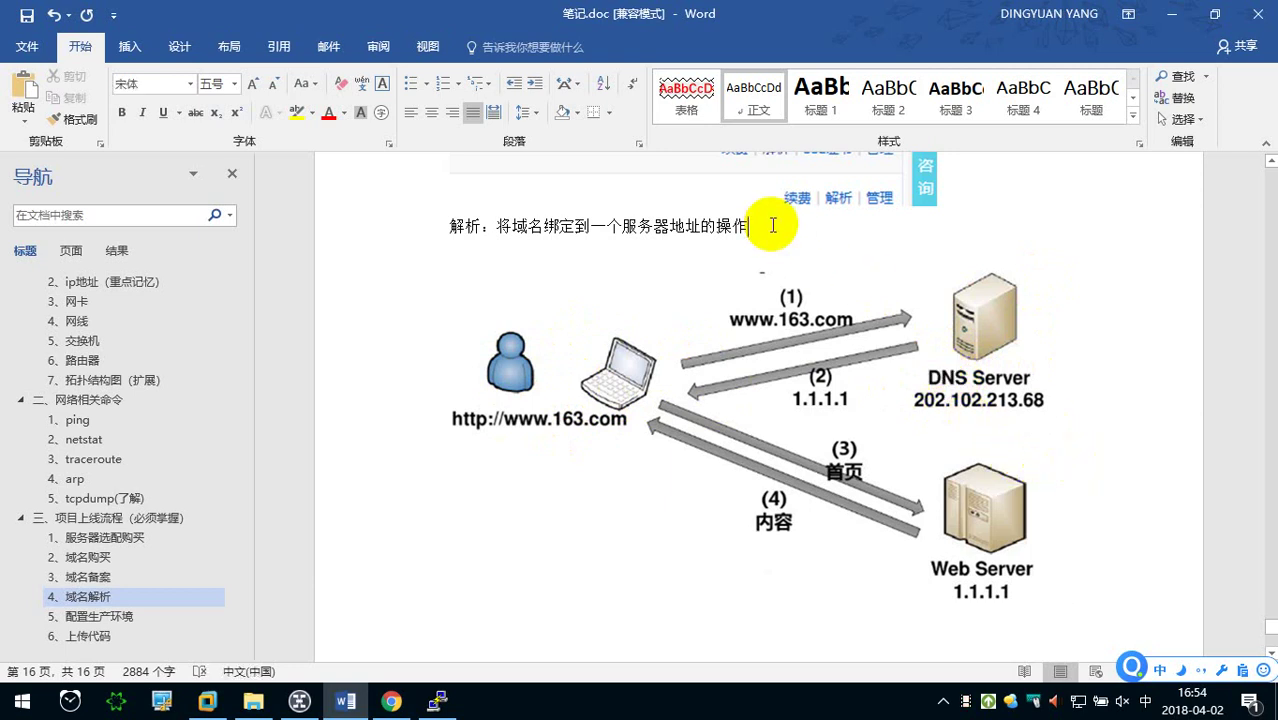
{"action": "key", "text": "Return"}
{"action": "key", "text": "Caps_Lock"}
{"action": "type", "text": "DNS"}
{"action": "key", "text": "Caps_Lock"}
{"action": "type", "text": "：do"}
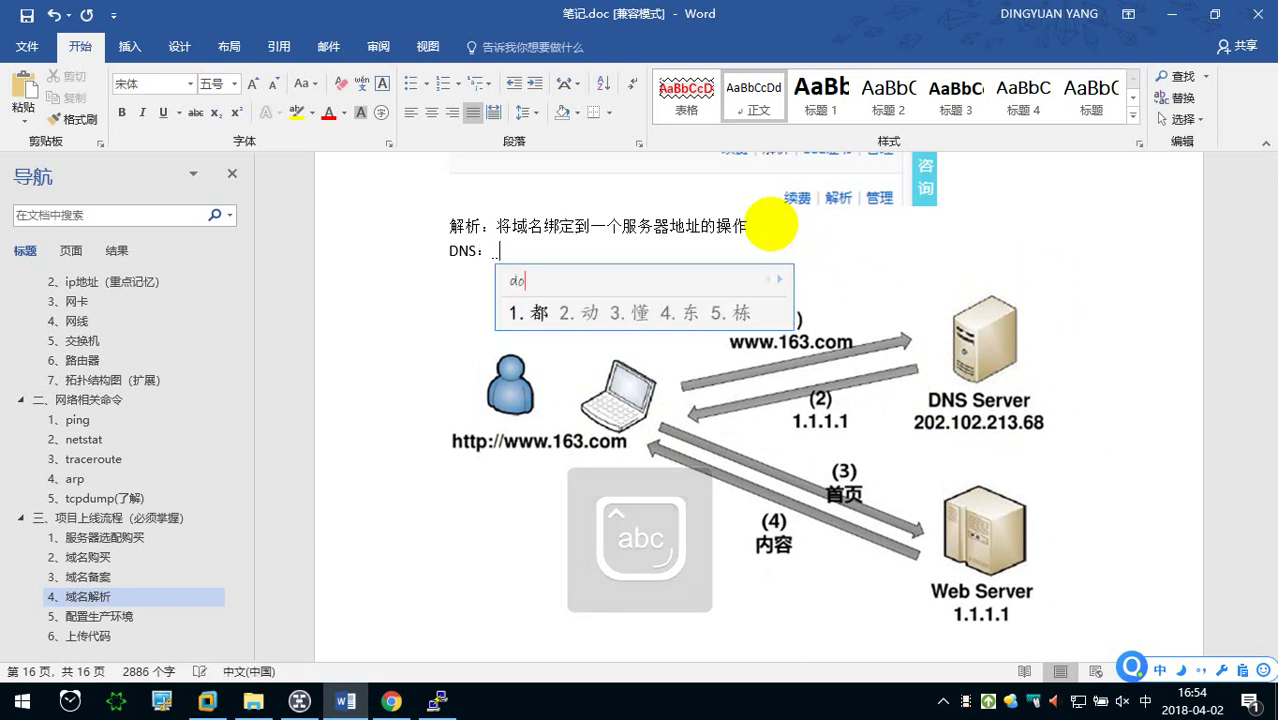
{"action": "type", "text": "main"}
{"action": "key", "text": "Return"}
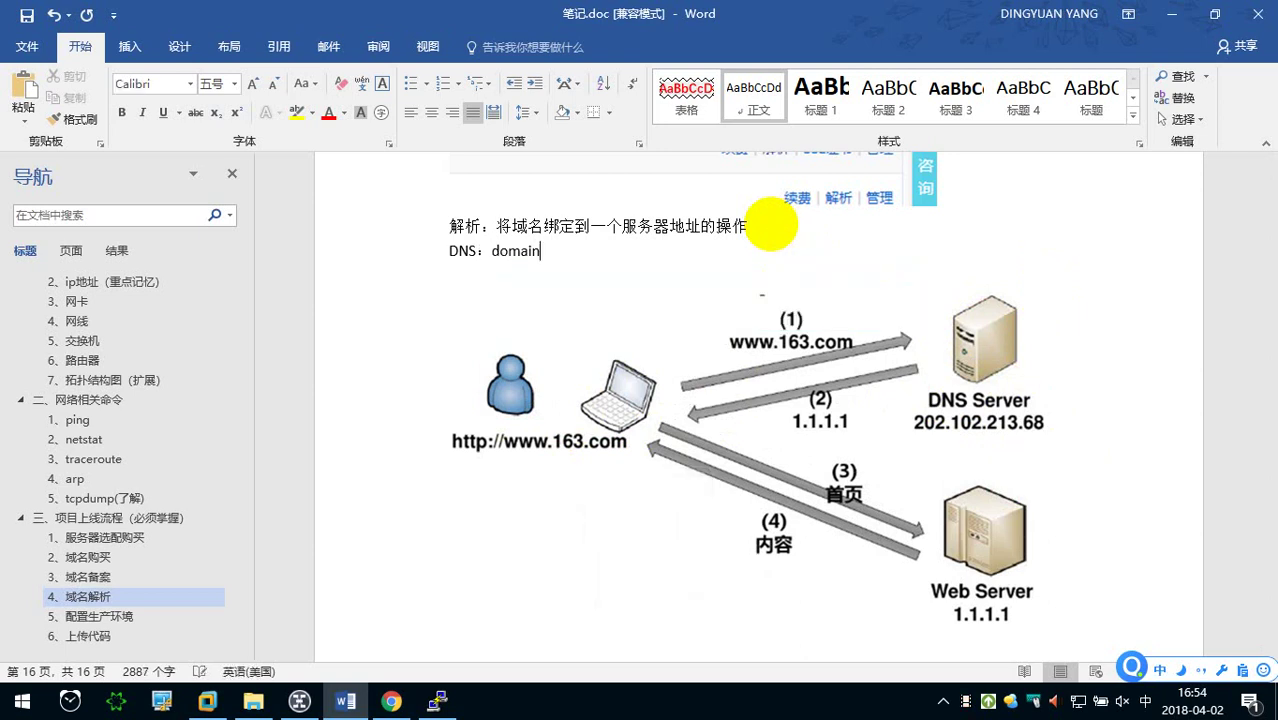
{"action": "type", "text": "name"}
{"action": "key", "text": "Return"}
{"action": "type", "text": "server"}
{"action": "key", "text": "Return"}
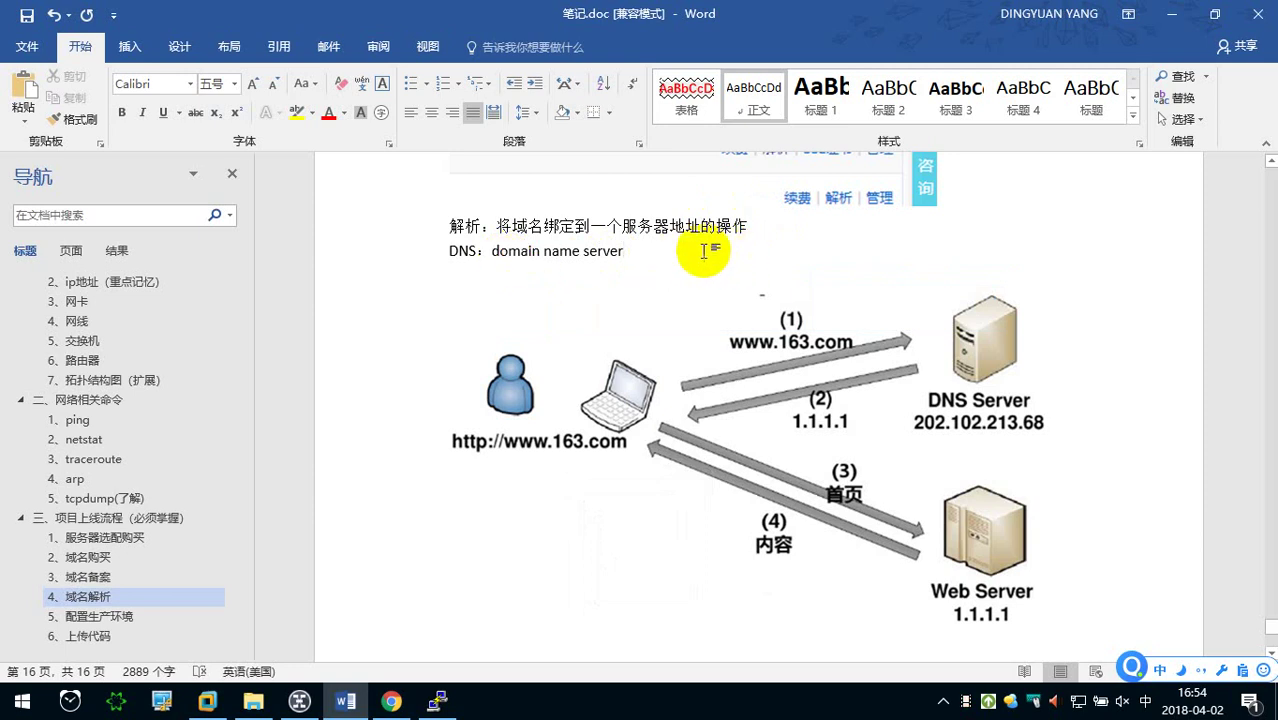
Step: Complete the DNS line with ，用于将域名转化成ip地址的服务器。
{"action": "type", "text": "，用于"}
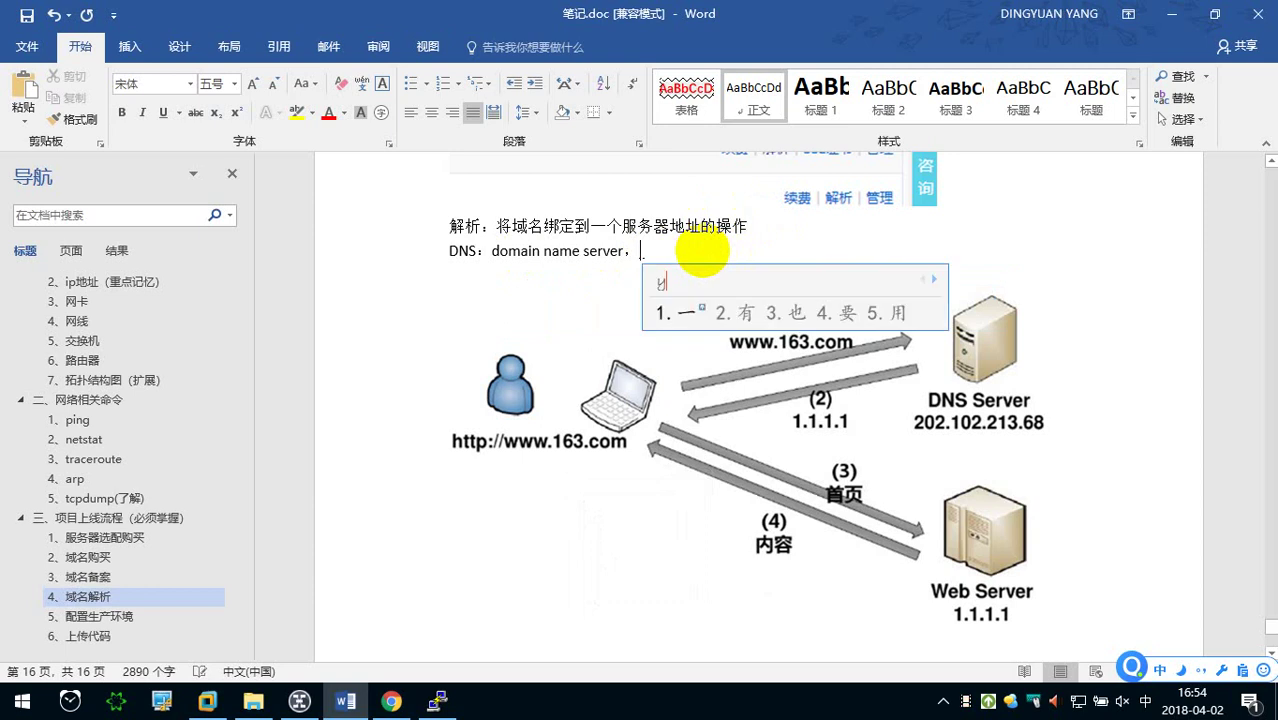
{"action": "type", "text": "jia将"}
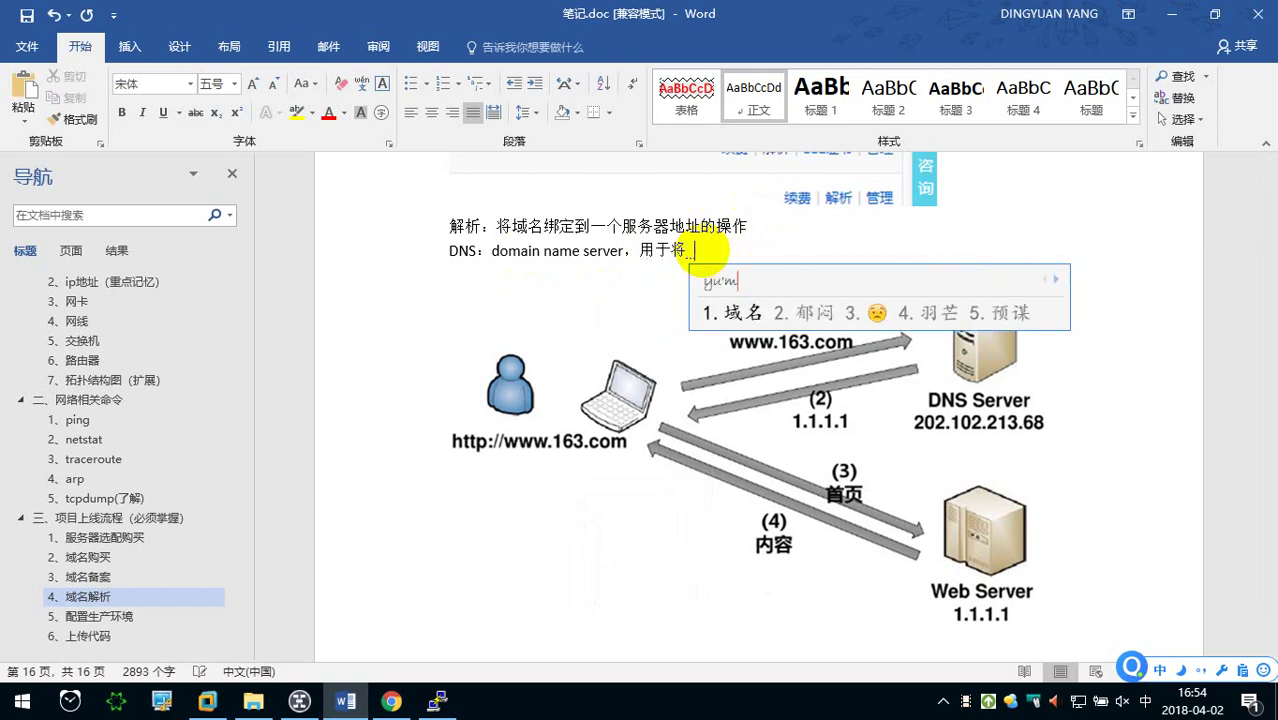
{"action": "type", "text": "域名zhuanhuan"}
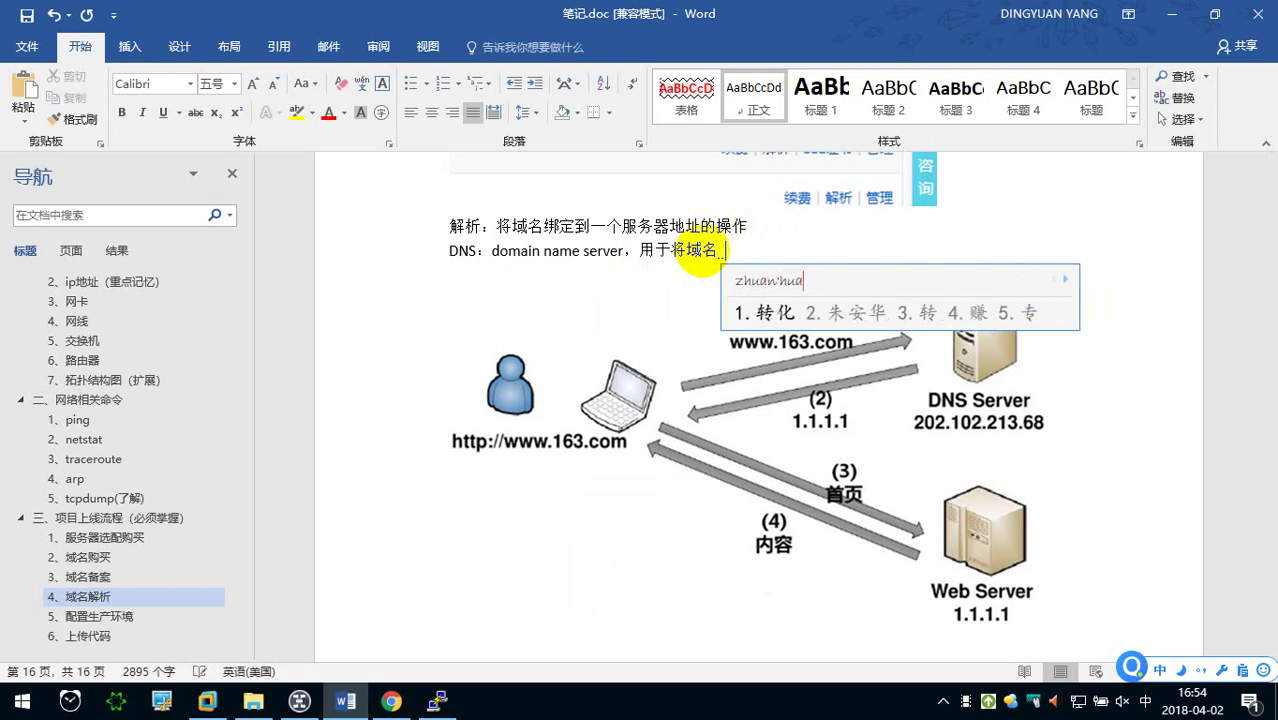
{"action": "type", "text": "转化cheng成ip "}
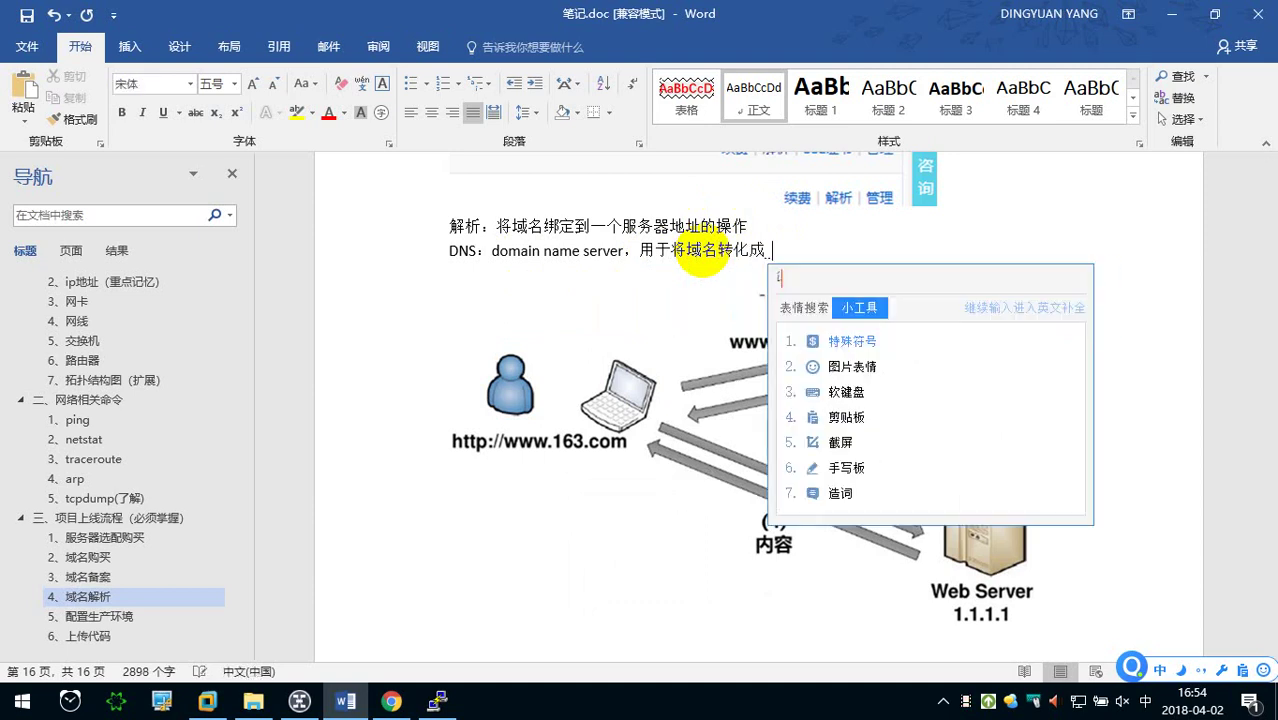
{"action": "type", "text": "dizhi地址de的fuwa服务器。"}
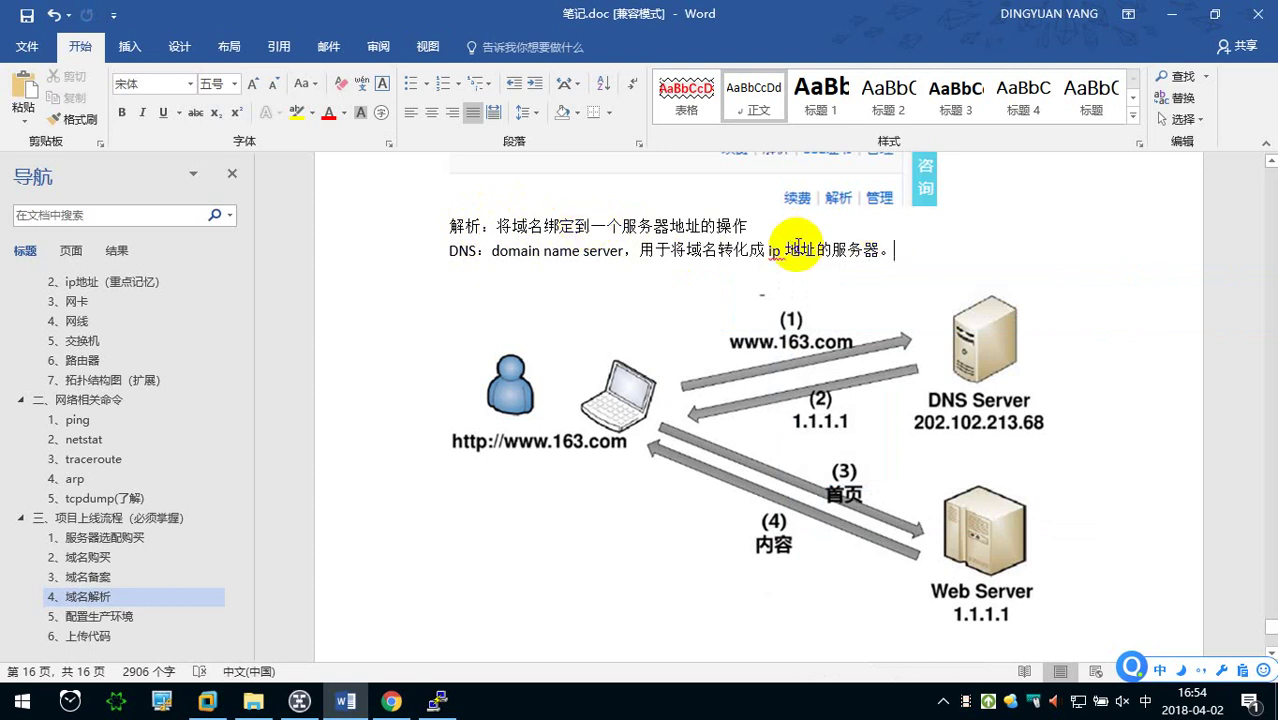
{"action": "scroll", "coordinate": [877, 244], "scroll_direction": "down", "scroll_amount": 1}
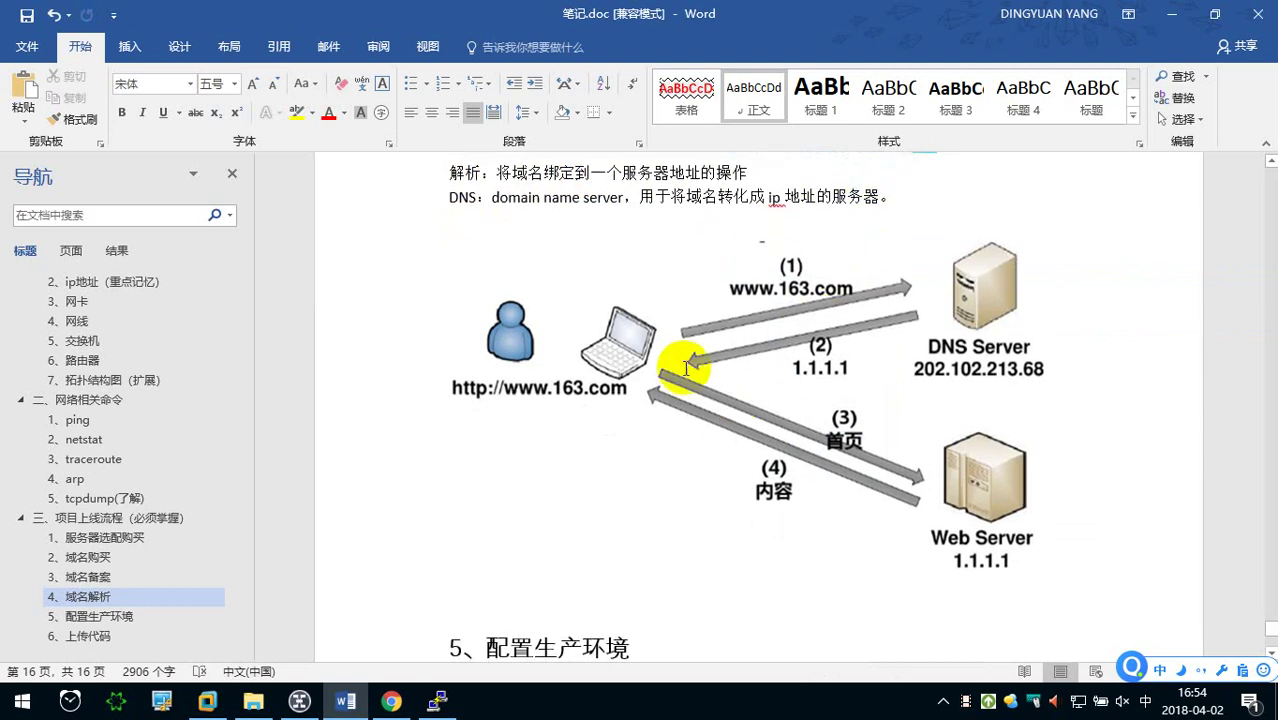
{"action": "left_click", "coordinate": [914, 413]}
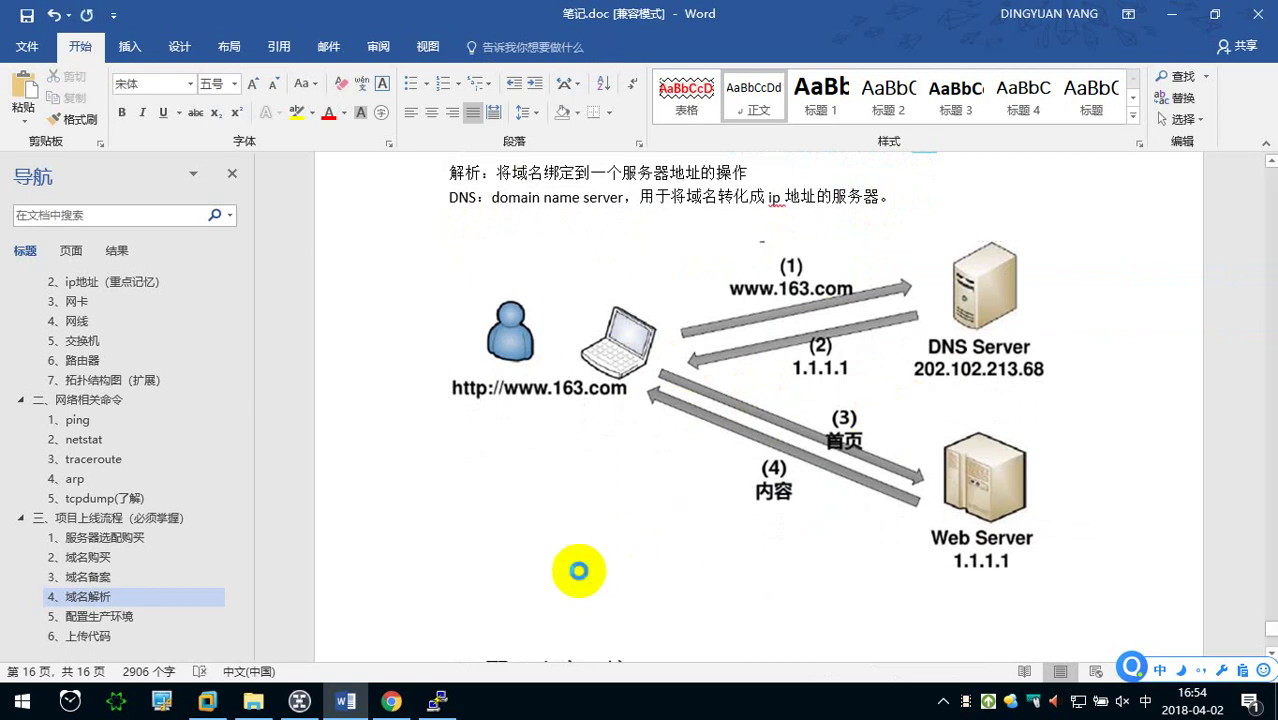
Step: Open the DNS resolution settings for linux123.xyz in the Alibaba Cloud console
{"action": "left_click", "coordinate": [391, 700]}
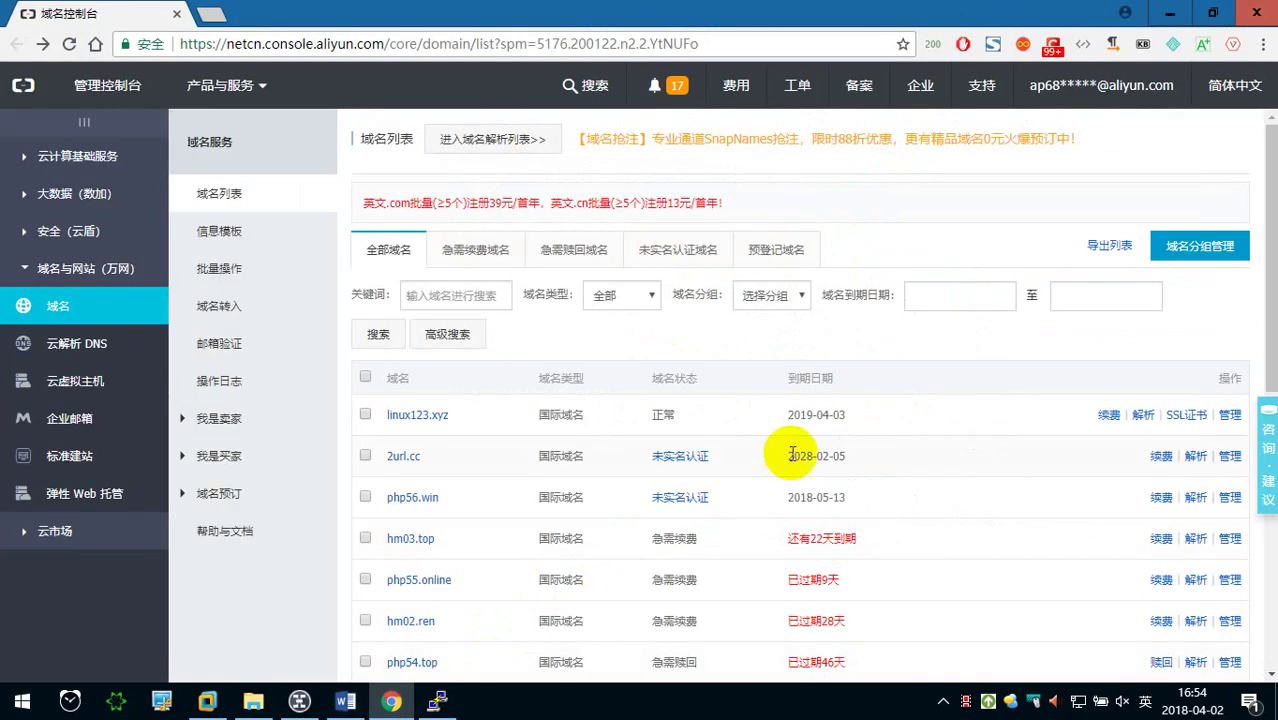
{"action": "left_click", "coordinate": [1144, 415]}
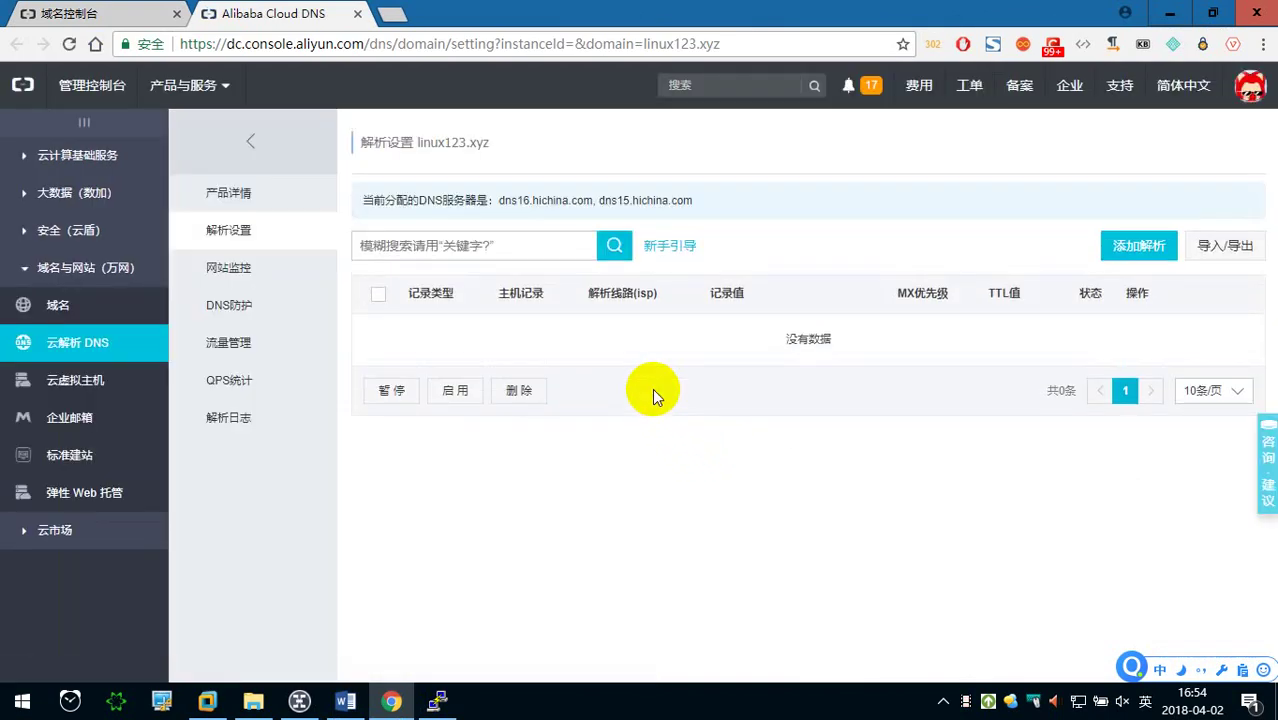
{"action": "left_click_drag", "start_coordinate": [782, 339], "coordinate": [846, 339]}
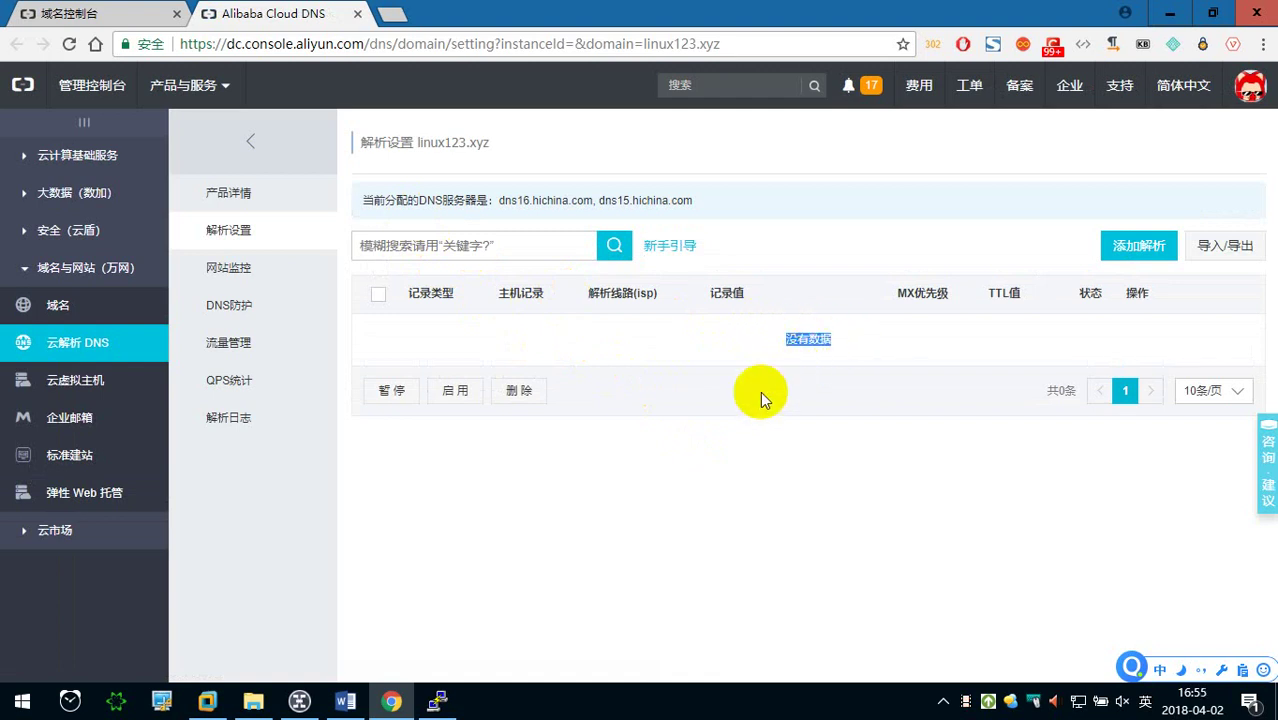
{"action": "left_click", "coordinate": [808, 340]}
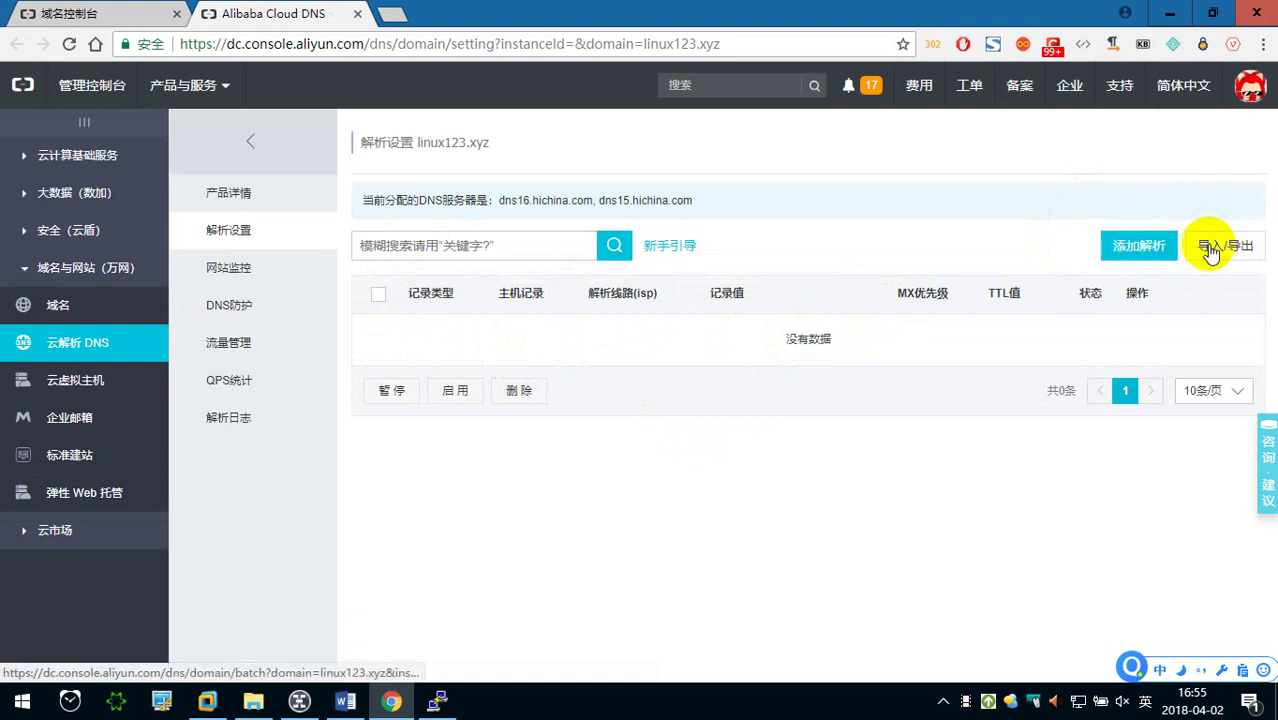
{"action": "left_click", "coordinate": [1128, 235]}
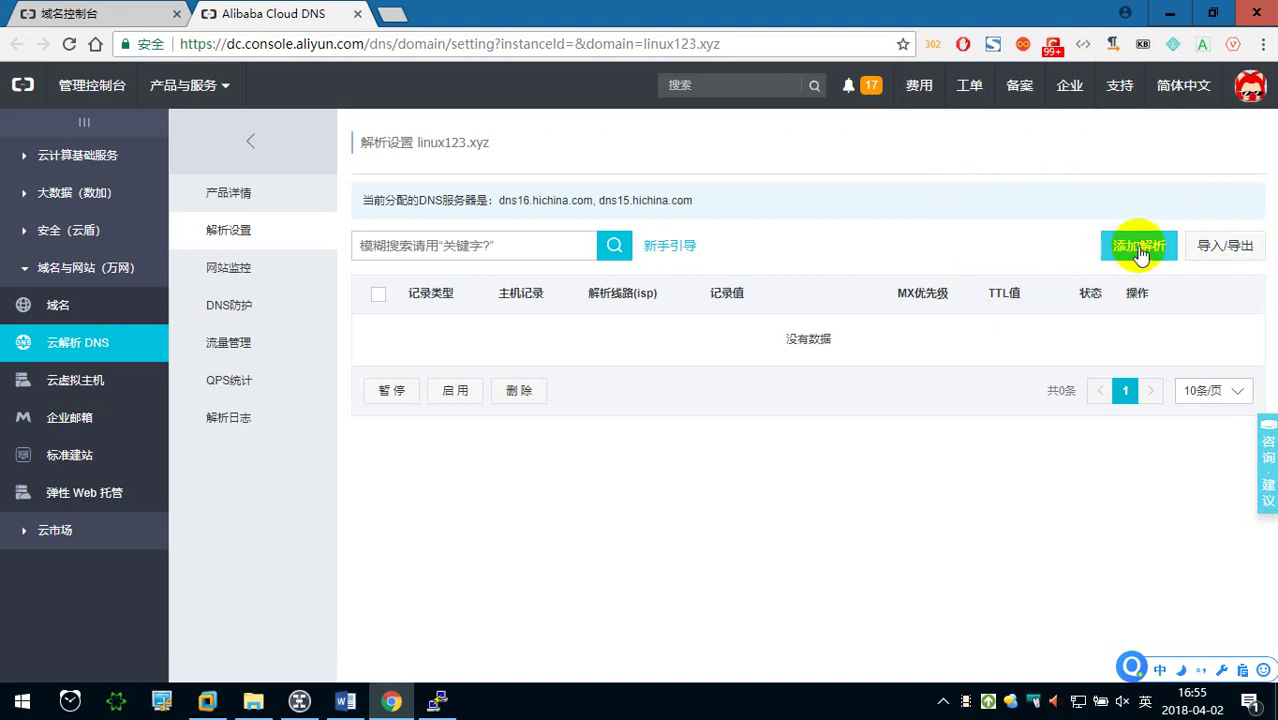
Step: Screenshot the 添加解析 area with a red arrow pointing at the add-record button
{"action": "key", "text": "ctrl+alt+a"}
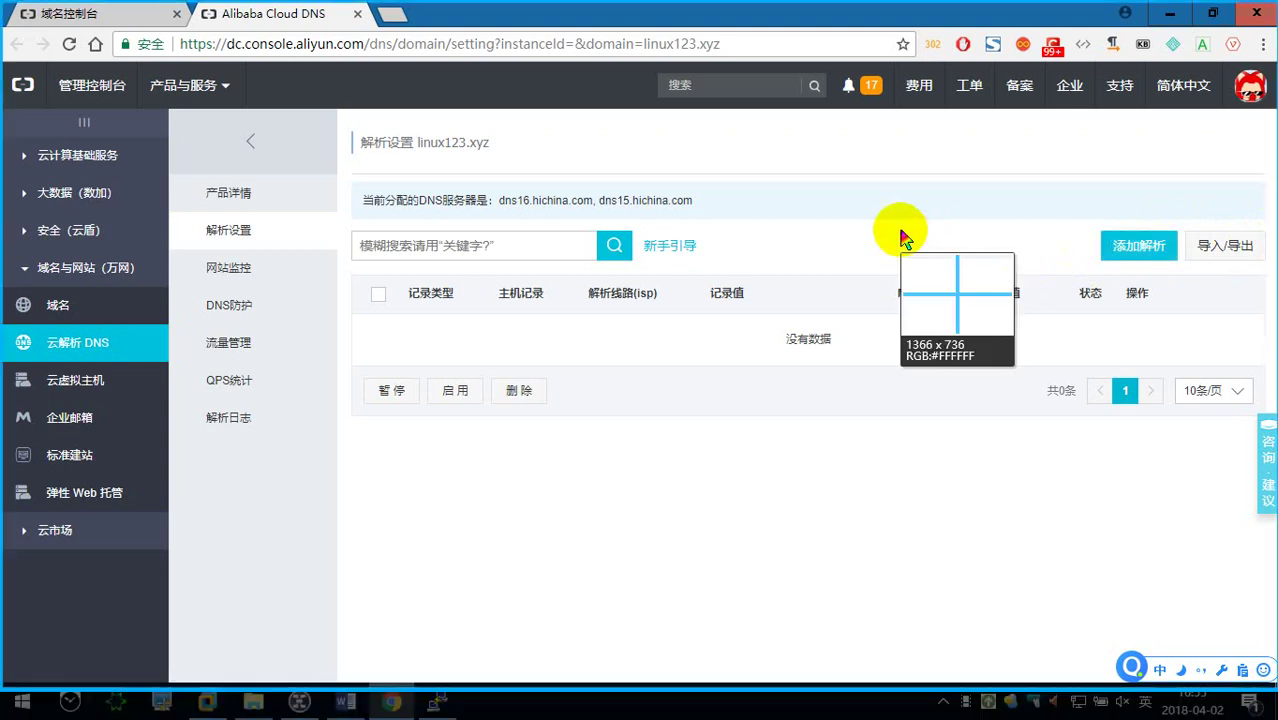
{"action": "left_click_drag", "start_coordinate": [810, 166], "coordinate": [1273, 269]}
{"action": "left_click", "coordinate": [993, 287]}
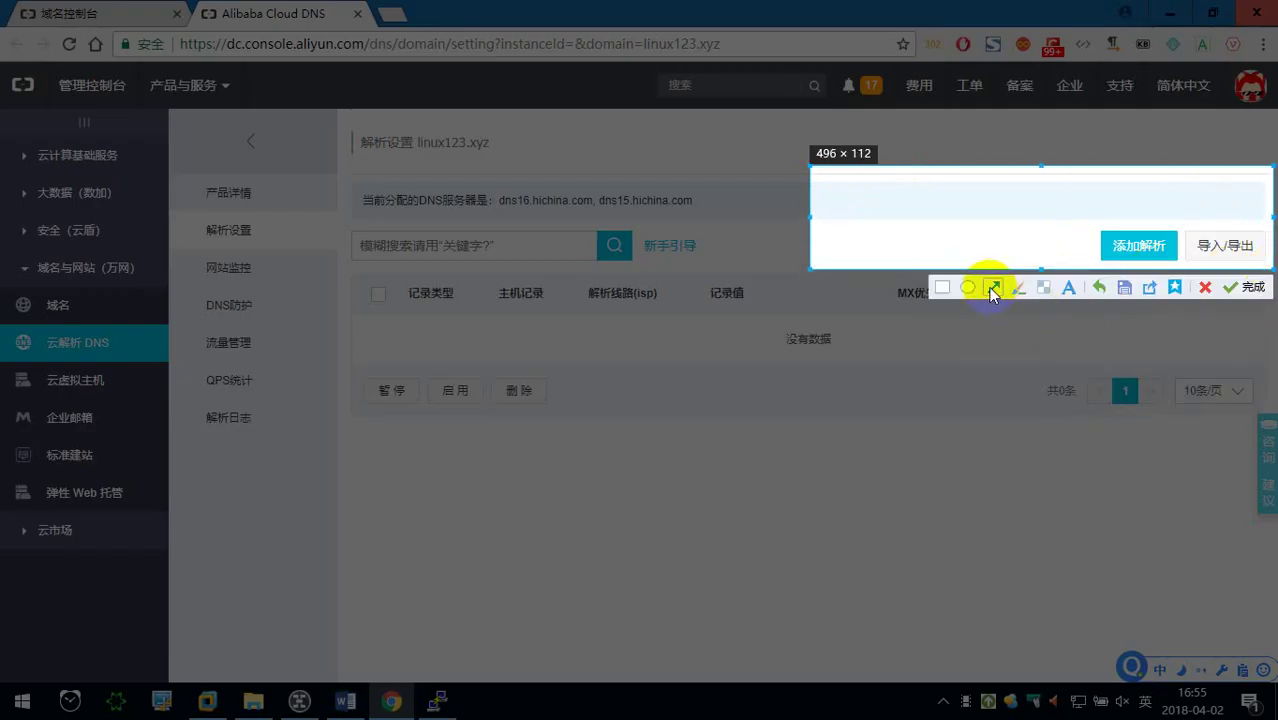
{"action": "left_click_drag", "start_coordinate": [1060, 211], "coordinate": [1116, 244]}
{"action": "left_click", "coordinate": [1244, 287]}
{"action": "left_click", "coordinate": [1140, 247]}
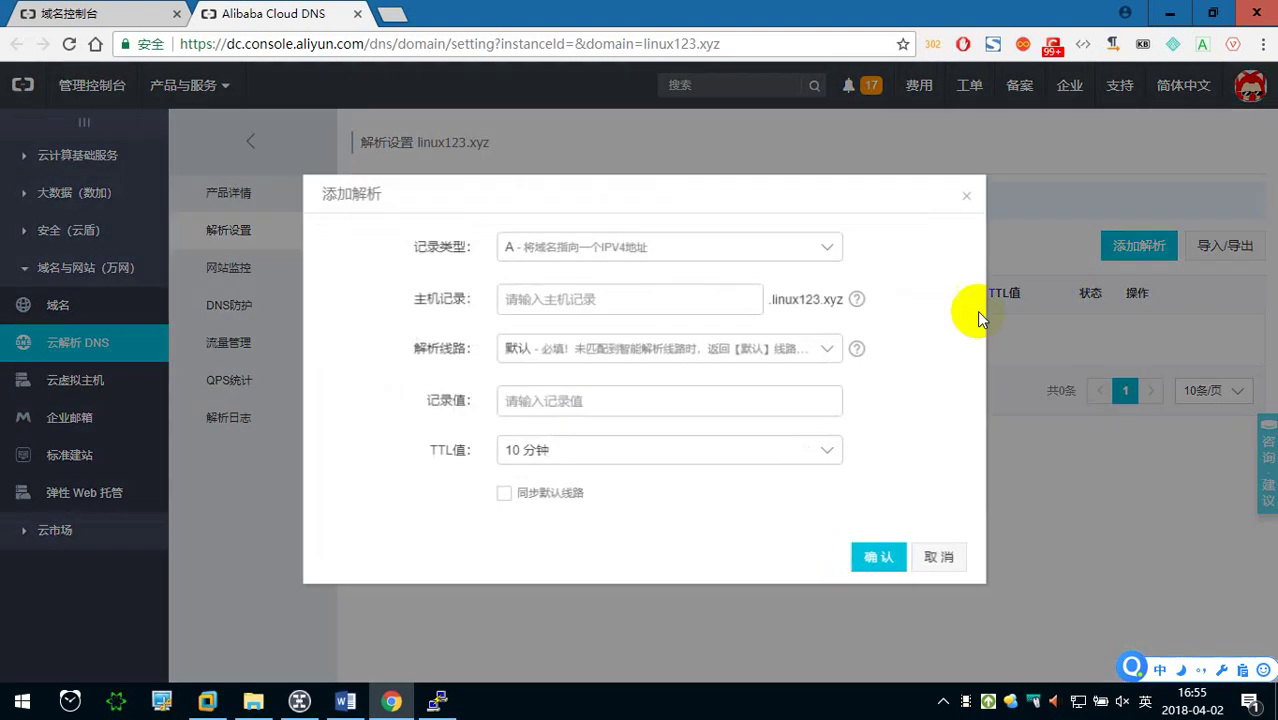
{"action": "left_click", "coordinate": [345, 701]}
Step: Write 点击右上角的添加记录： and paste the add-record screenshot beneath it
{"action": "scroll", "coordinate": [563, 512], "scroll_direction": "down", "scroll_amount": 2}
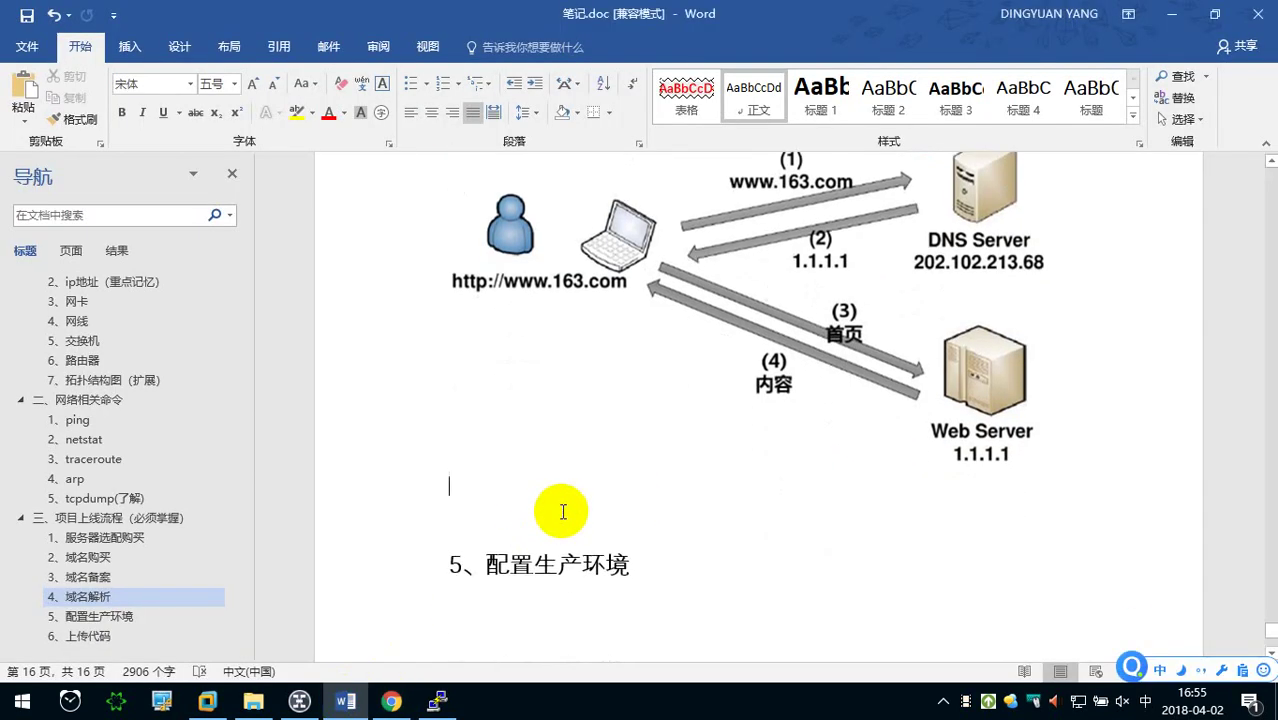
{"action": "type", "text": "dianji"}
{"action": "key", "text": "space"}
{"action": "type", "text": "youshan"}
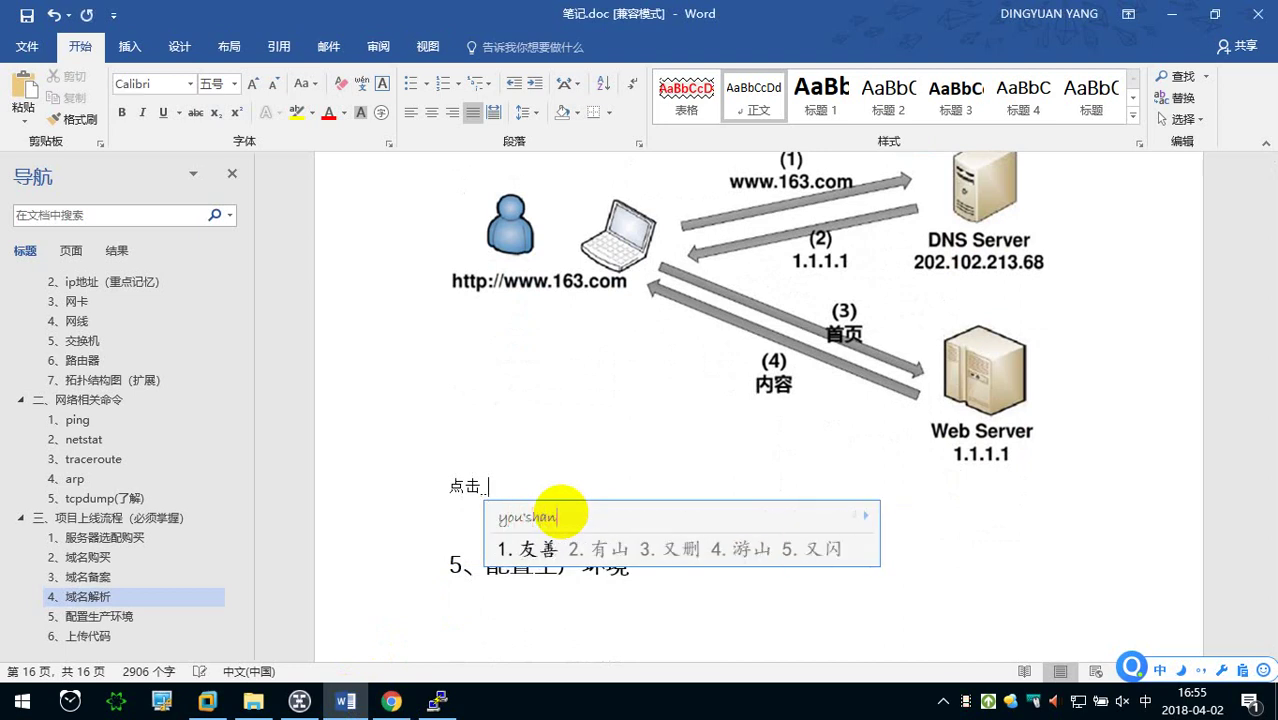
{"action": "type", "text": "gjiao de tianjia"}
{"action": "key", "text": "space"}
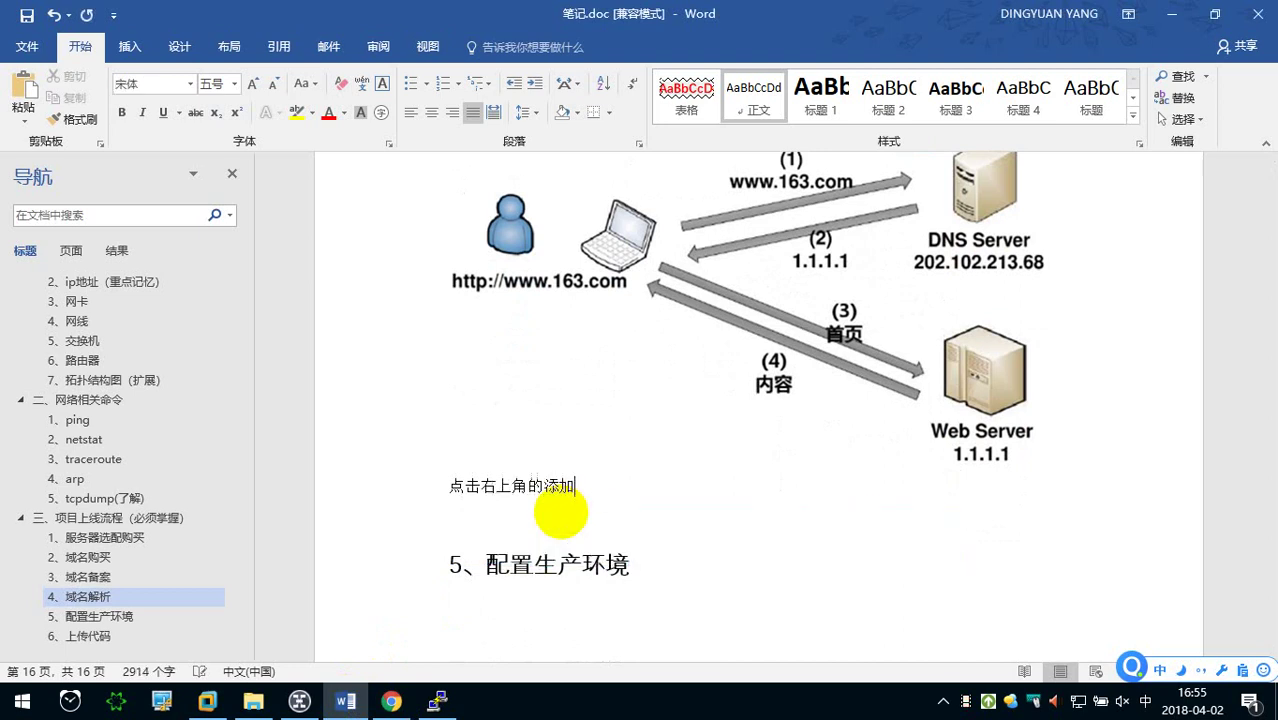
{"action": "type", "text": "记录："}
{"action": "key", "text": "Return"}
{"action": "key", "text": "ctrl+v"}
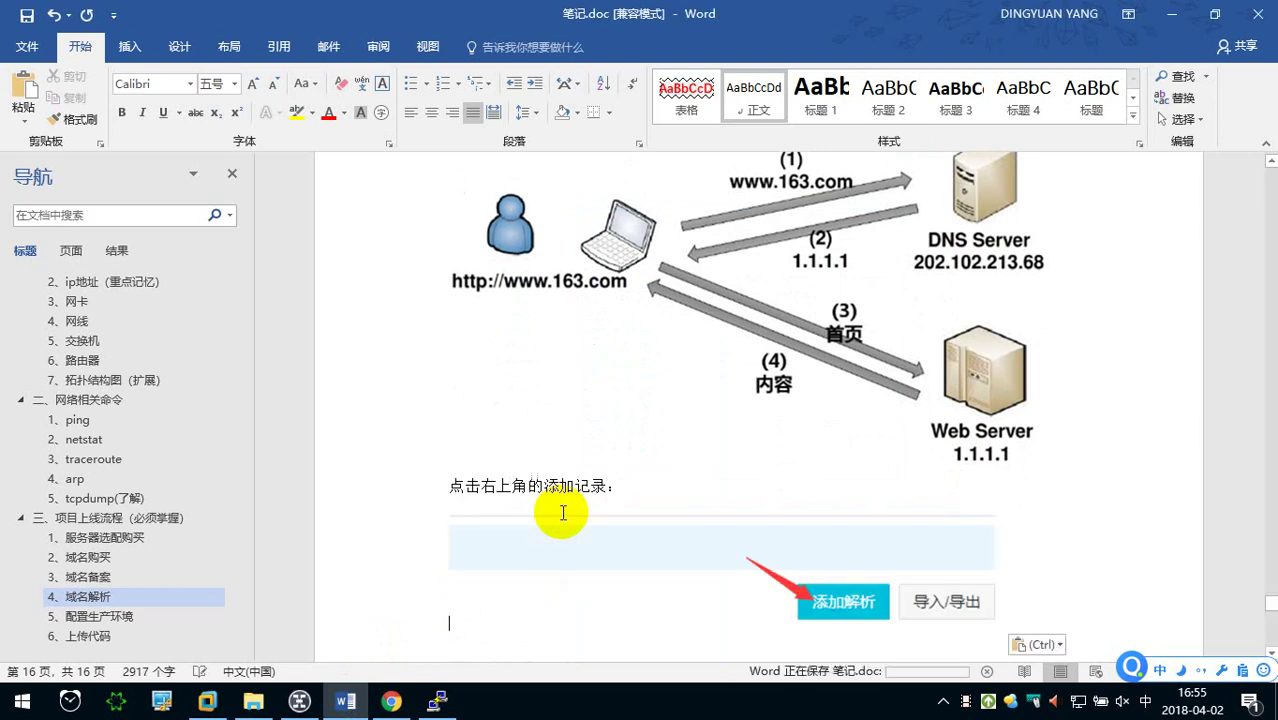
{"action": "scroll", "coordinate": [528, 568], "scroll_direction": "down", "scroll_amount": 3}
{"action": "left_click", "coordinate": [391, 701]}
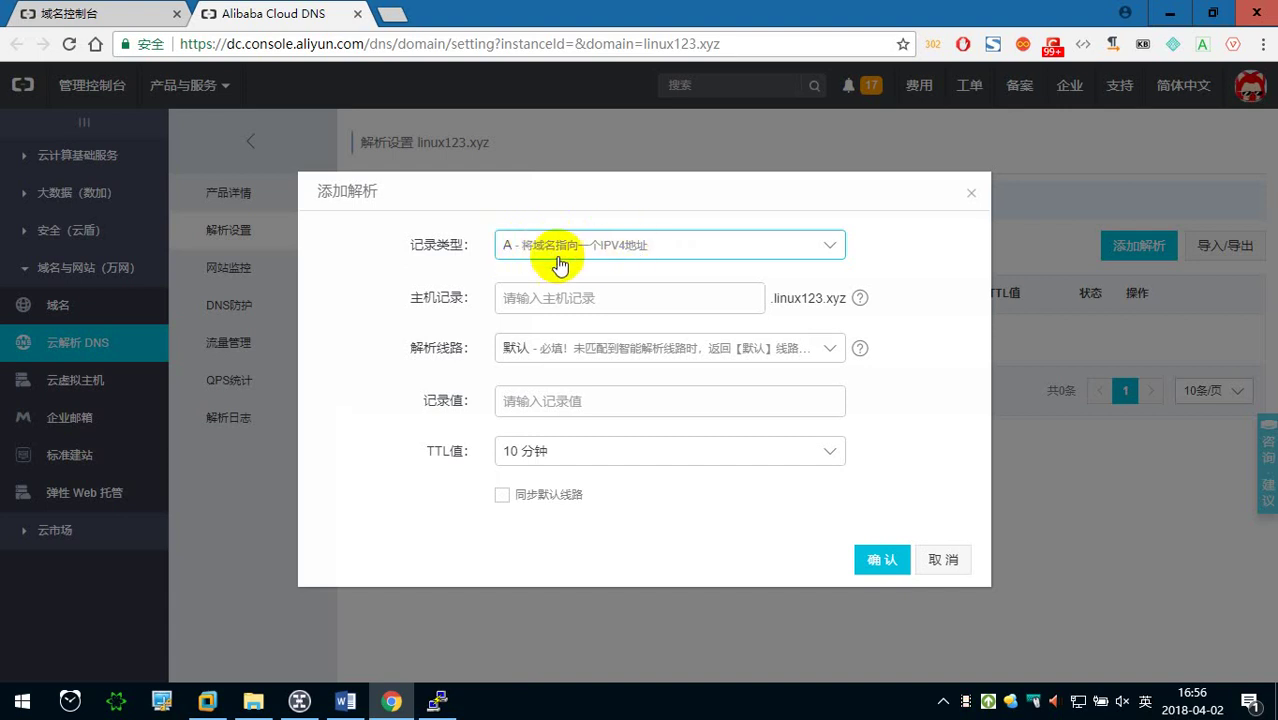
Step: Screenshot the 记录类型 dropdown with red boxes around the A, CNAME and MX rows
{"action": "left_click", "coordinate": [655, 259]}
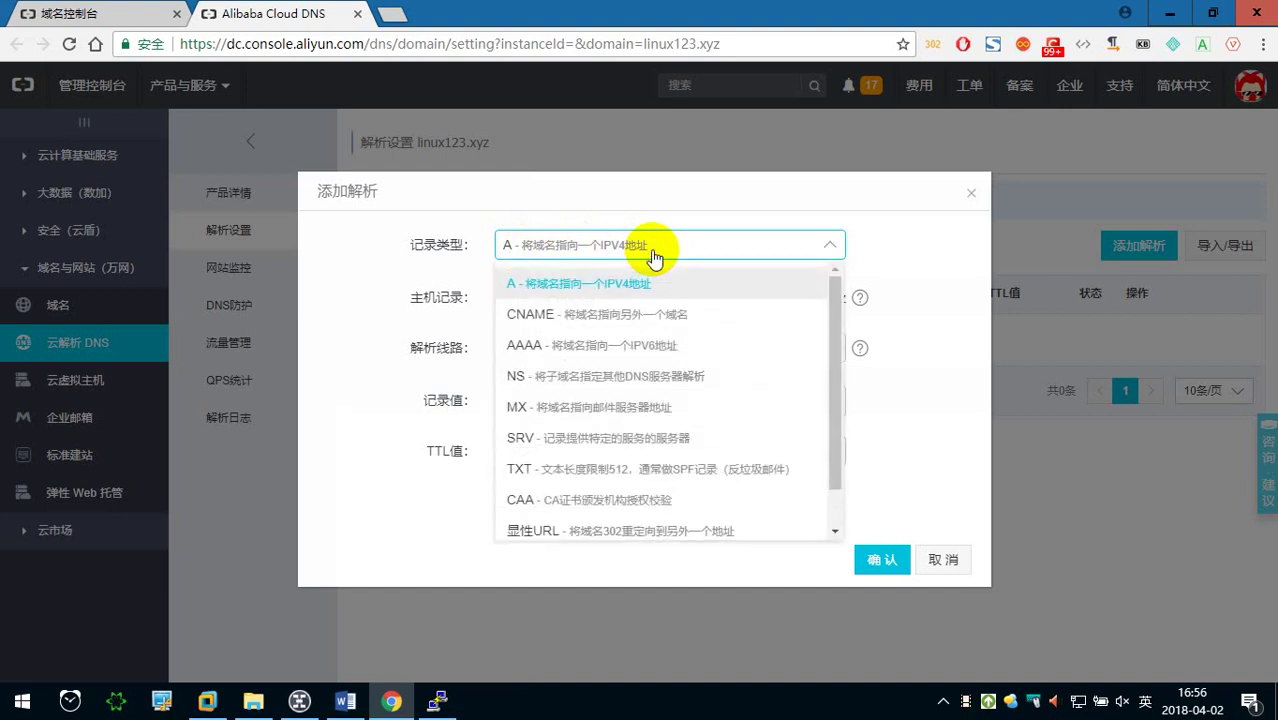
{"action": "scroll", "coordinate": [715, 457], "scroll_direction": "down", "scroll_amount": 1}
{"action": "scroll", "coordinate": [712, 462], "scroll_direction": "up", "scroll_amount": 2}
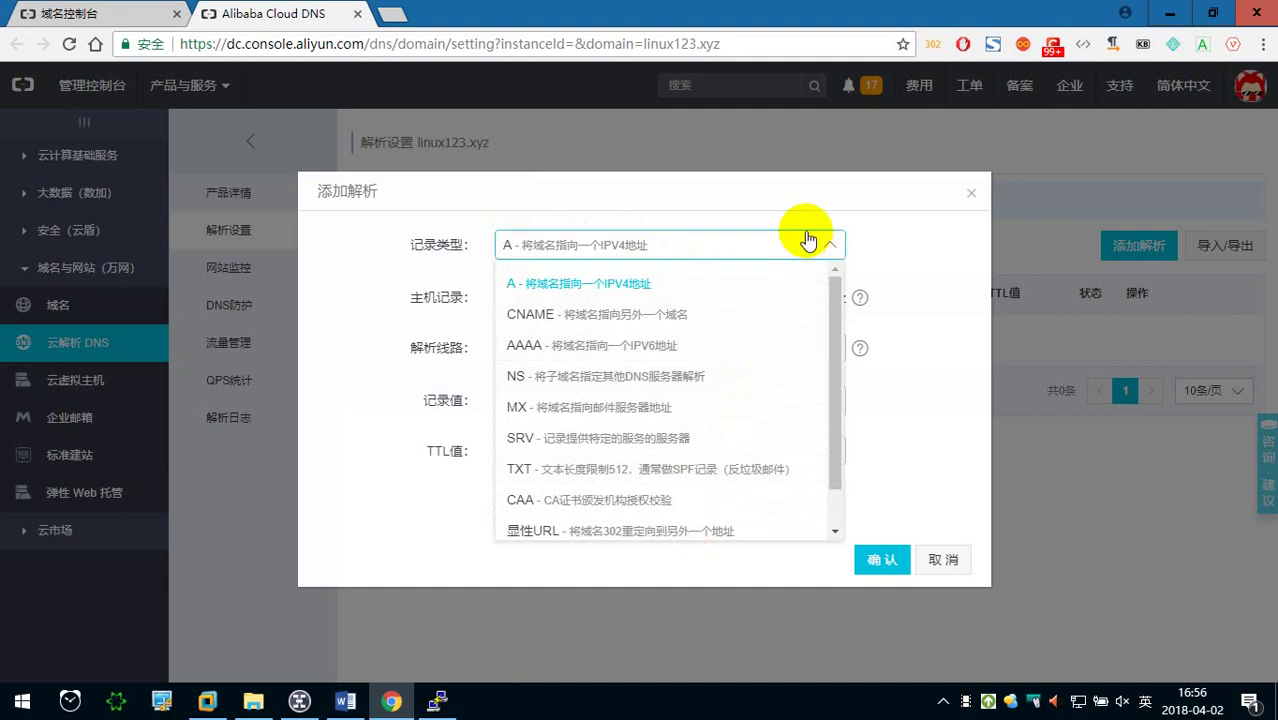
{"action": "key", "text": "ctrl+alt+a"}
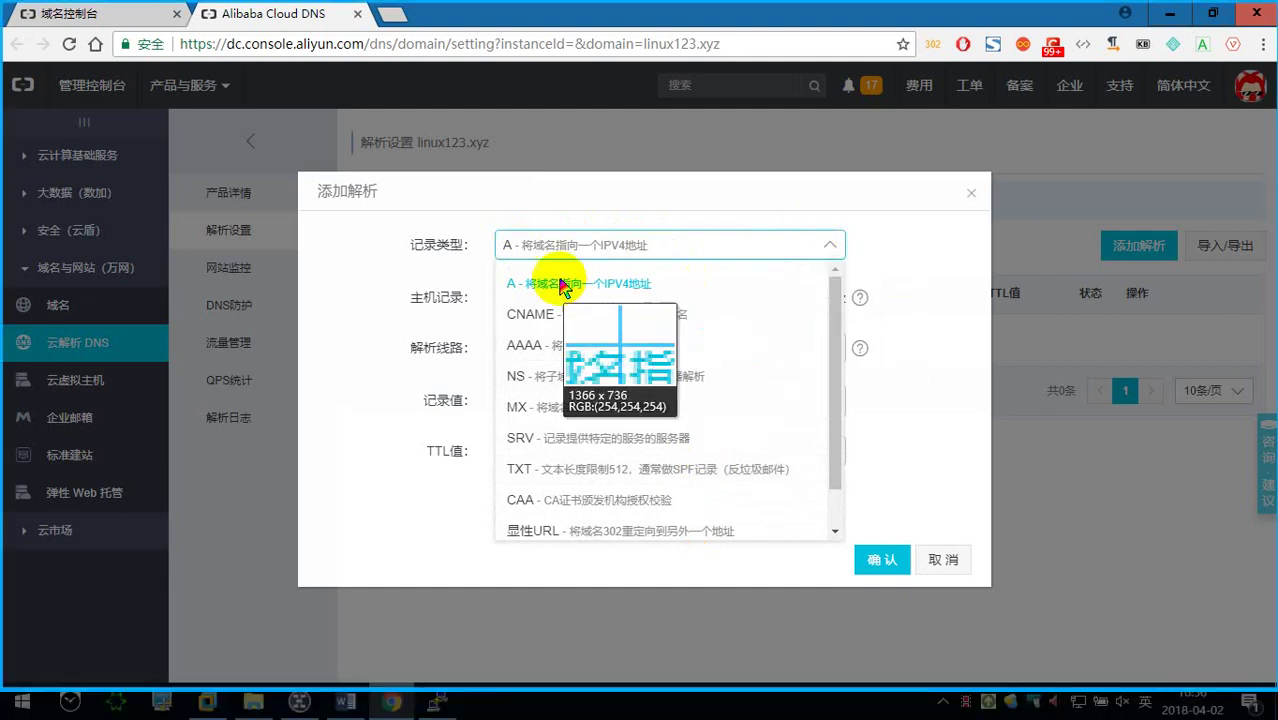
{"action": "left_click_drag", "start_coordinate": [410, 230], "coordinate": [848, 543]}
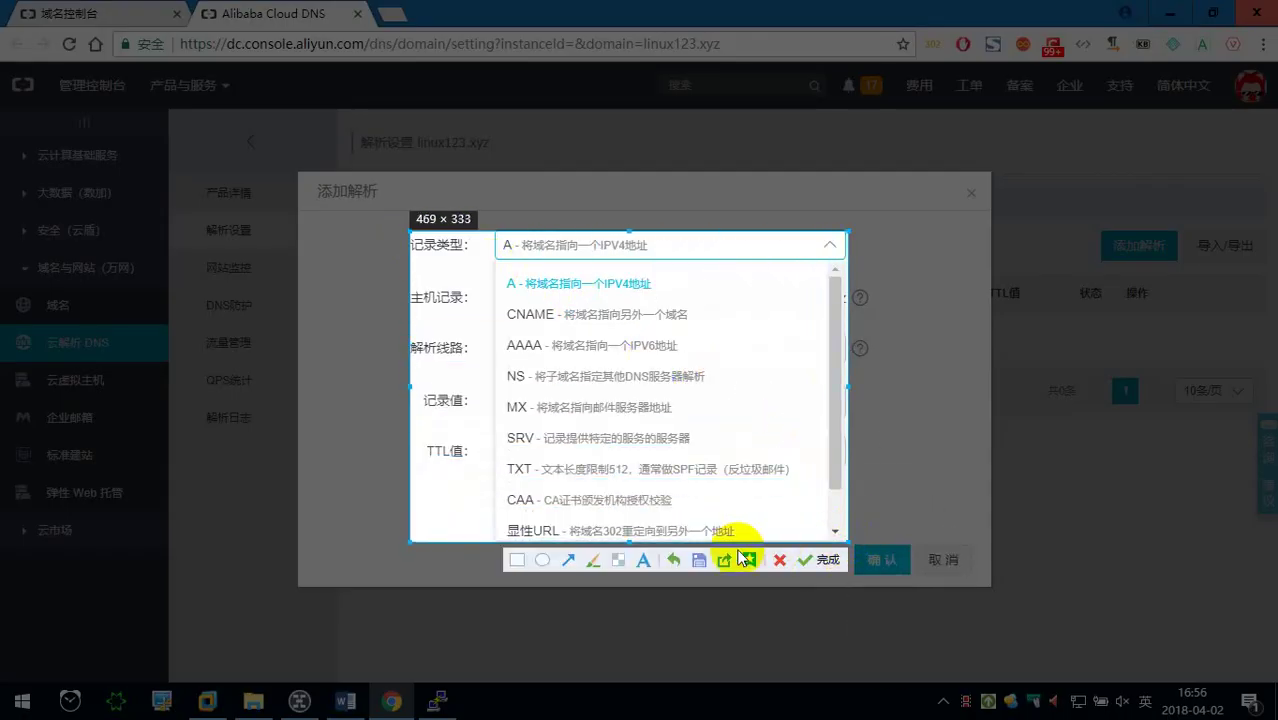
{"action": "left_click", "coordinate": [517, 561]}
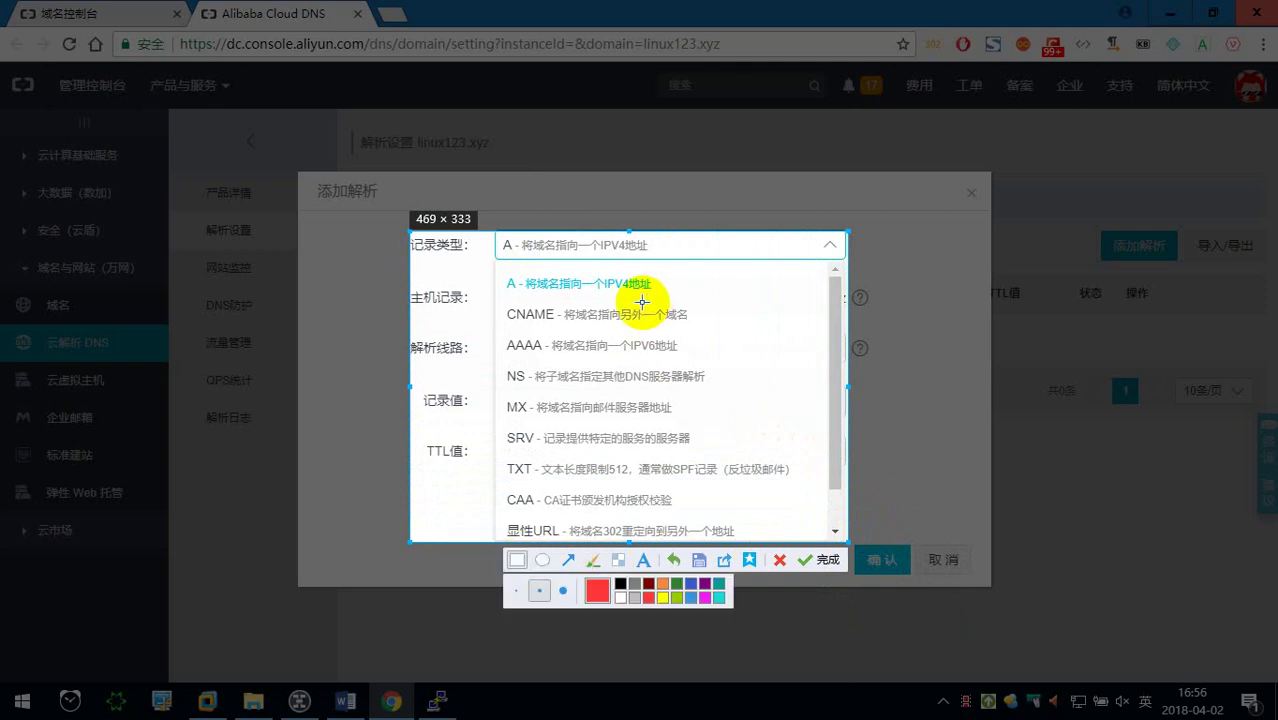
{"action": "left_click_drag", "start_coordinate": [497, 271], "coordinate": [711, 327]}
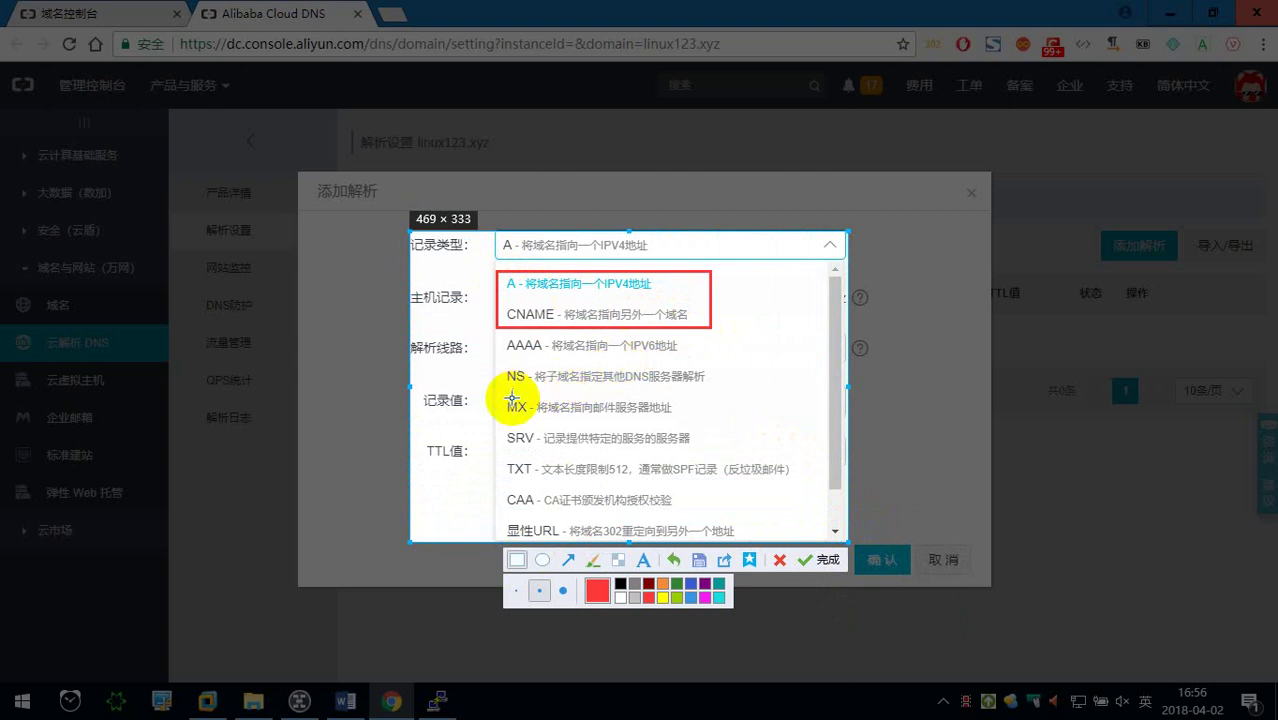
{"action": "left_click_drag", "start_coordinate": [501, 393], "coordinate": [711, 419]}
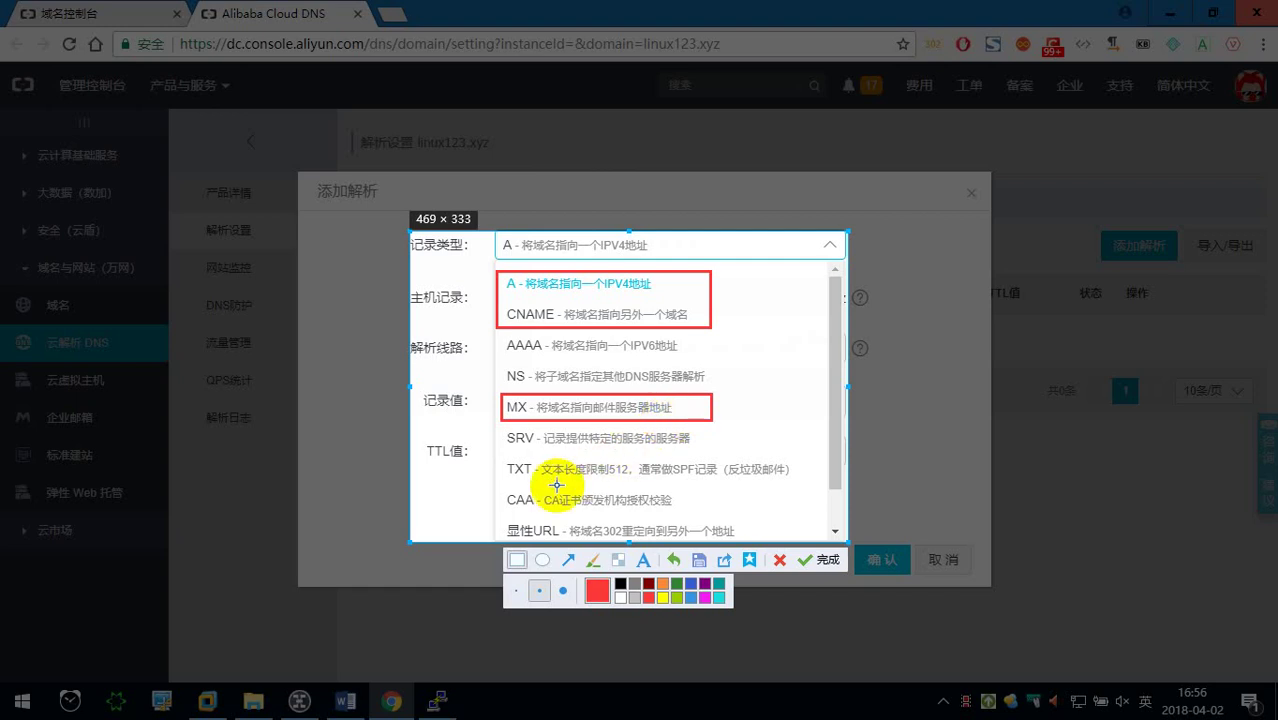
{"action": "left_click", "coordinate": [822, 559]}
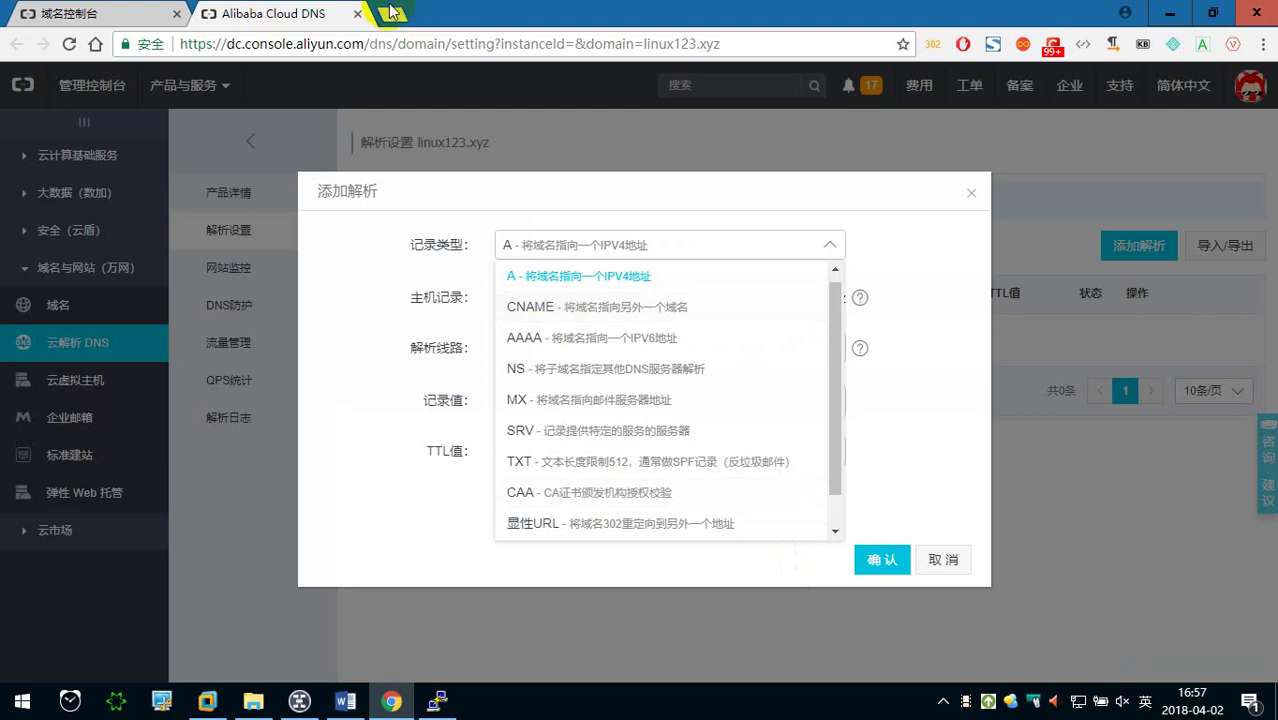
Step: Open the enterprise mail site in a new browser tab and go to its login page
{"action": "left_click", "coordinate": [393, 15]}
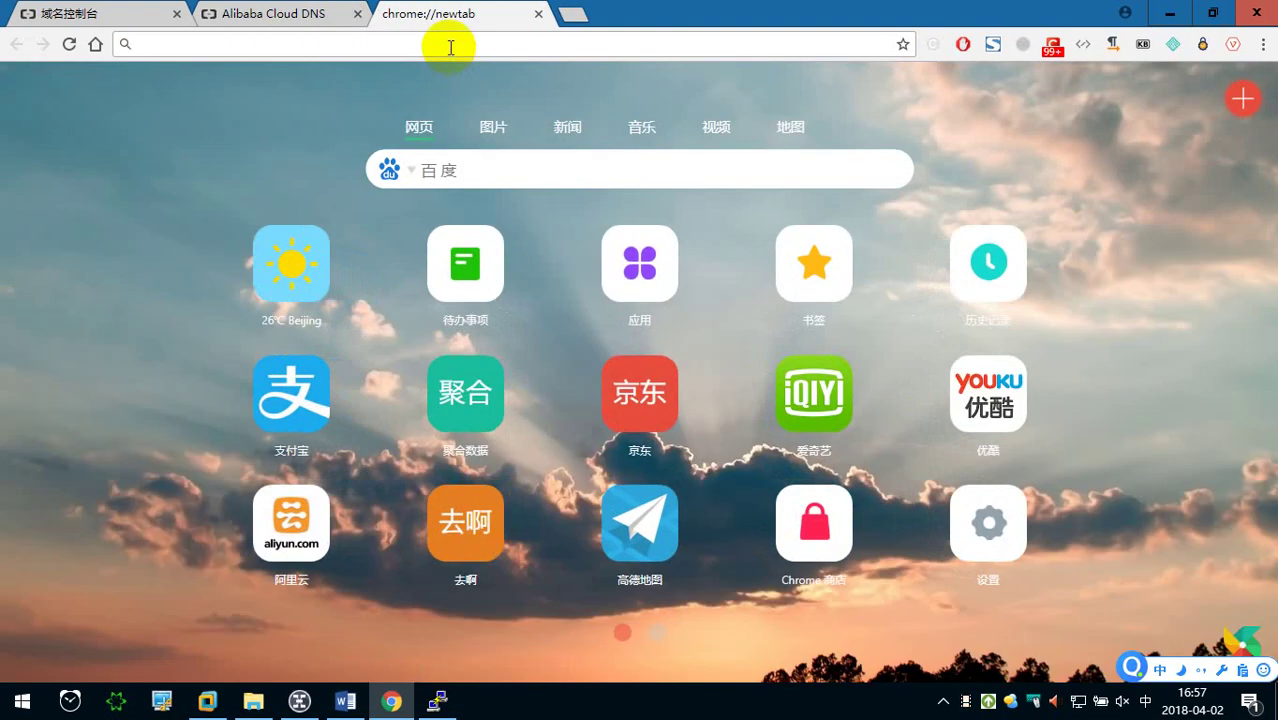
{"action": "type", "text": "mail"}
{"action": "key", "text": "Return"}
{"action": "type", "text": ".cheros"}
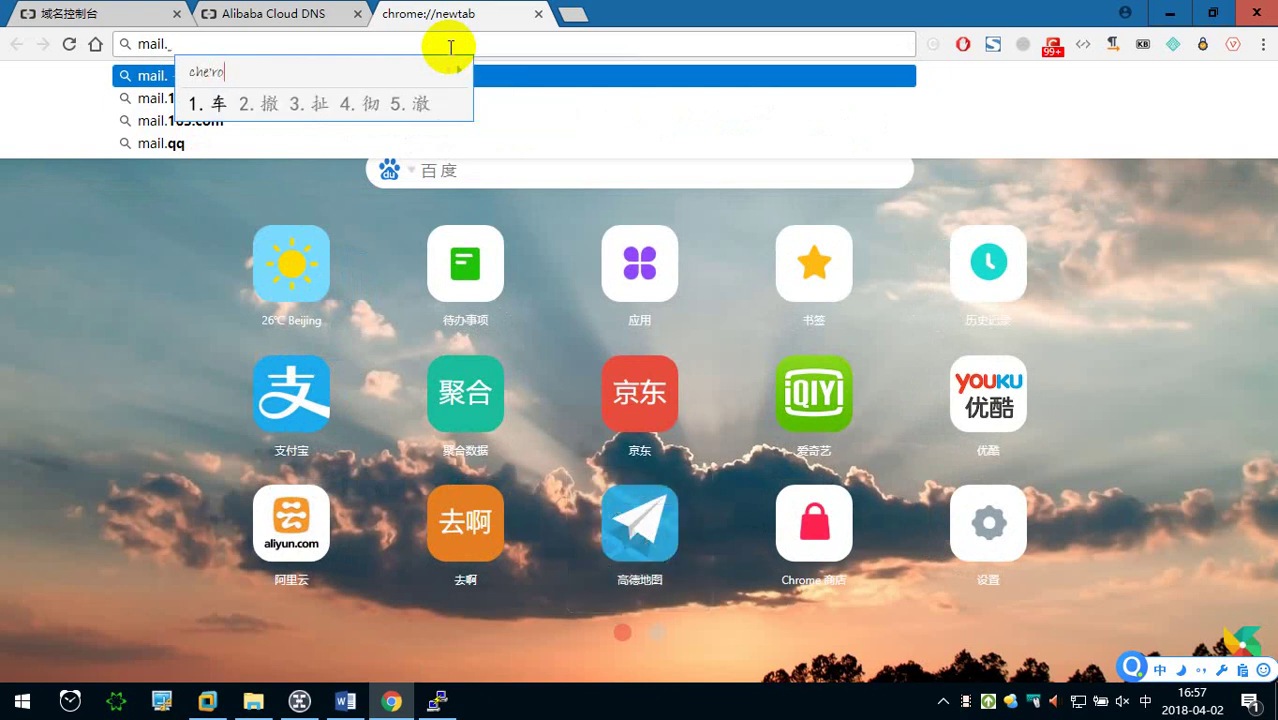
{"action": "type", "text": "h"}
{"action": "key", "text": "shift"}
{"action": "type", "text": ".pw"}
{"action": "key", "text": "Return"}
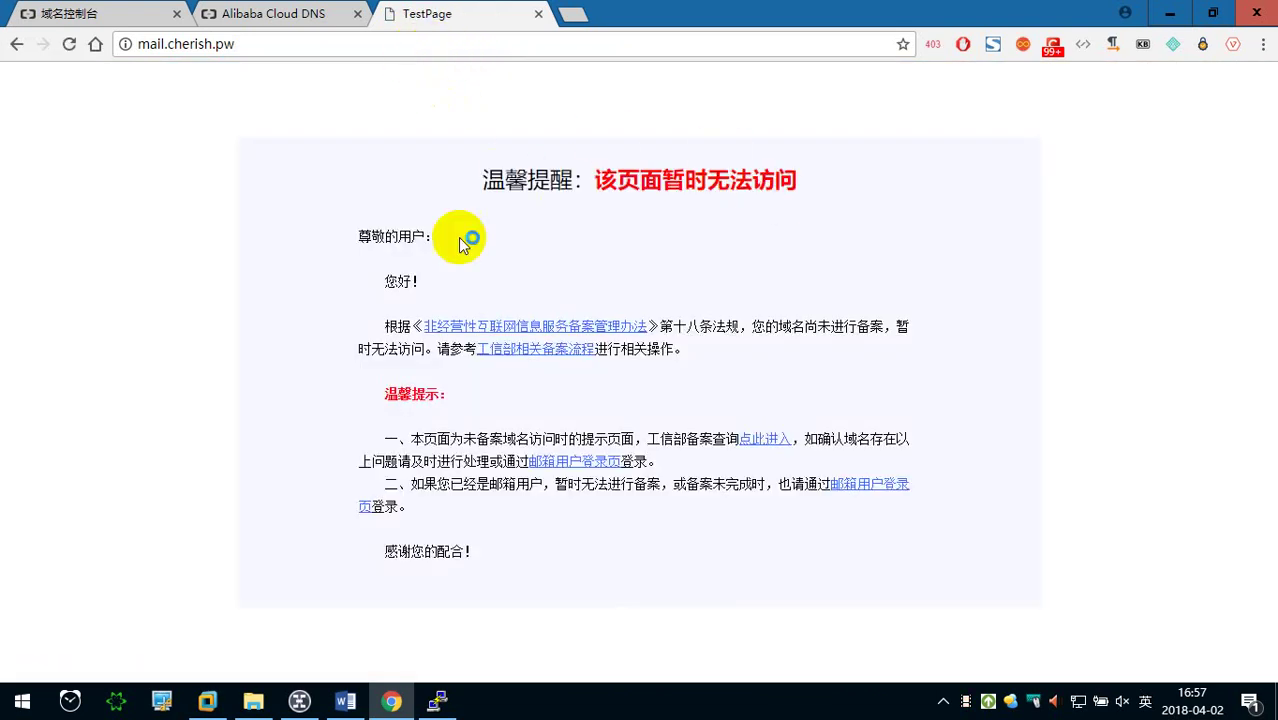
{"action": "left_click", "coordinate": [585, 463]}
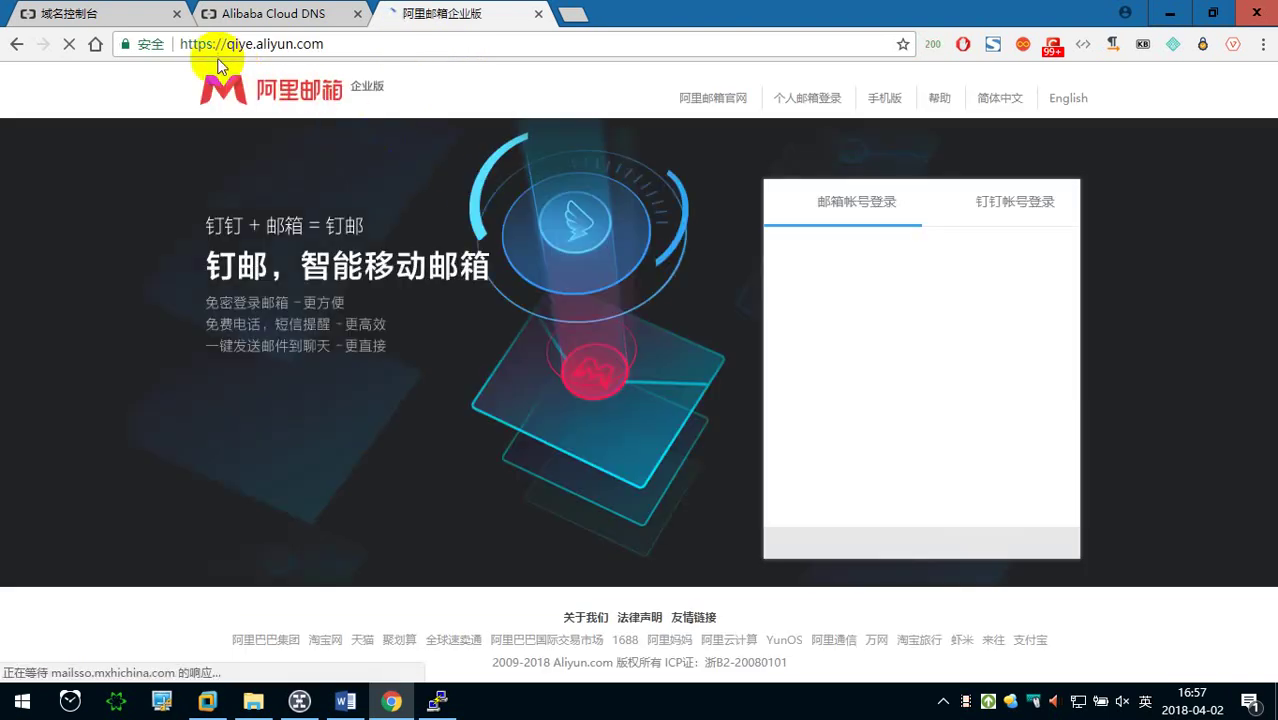
Step: Fill in the mailbox account, password and captcha code, then submit the login
{"action": "left_click", "coordinate": [880, 262]}
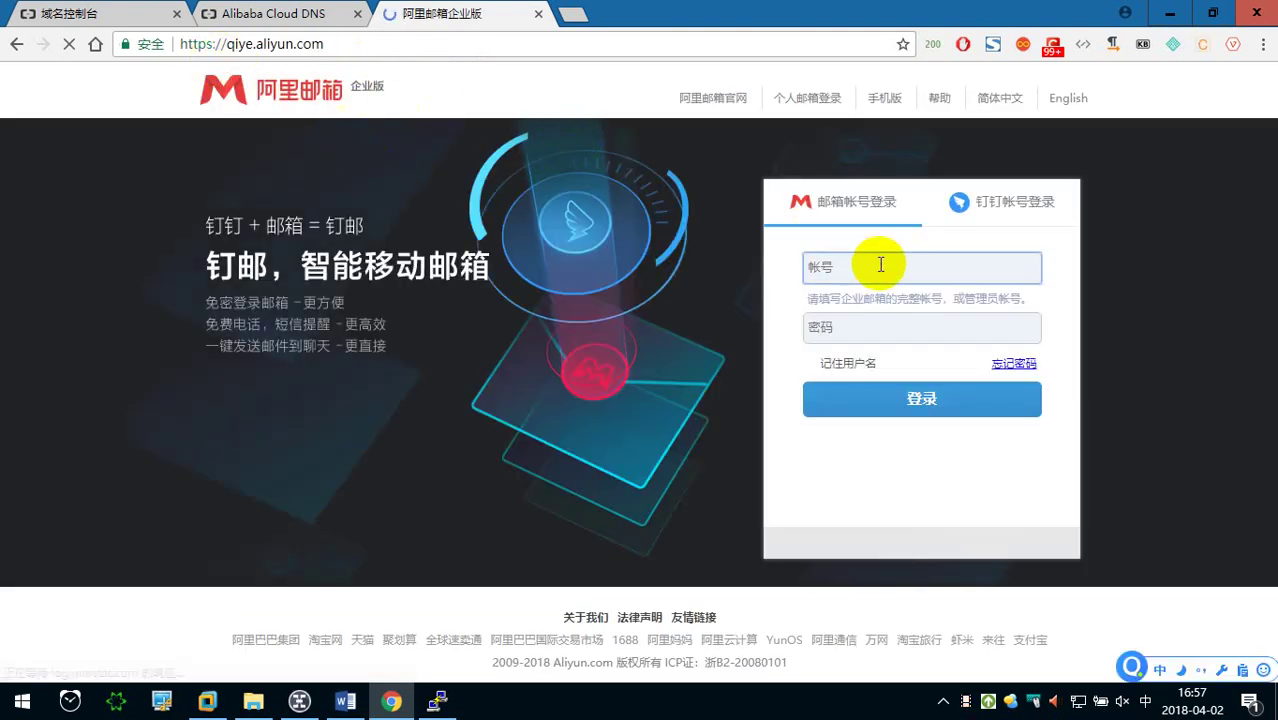
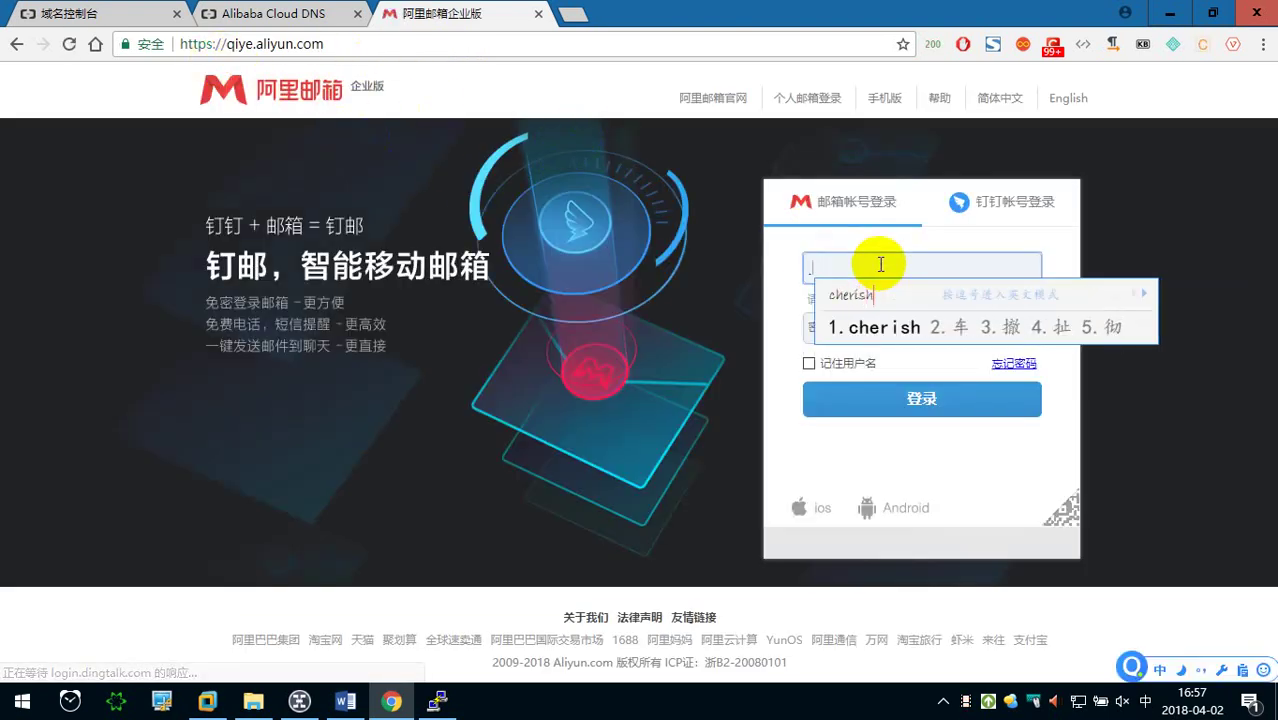
{"action": "key", "text": "Tab"}
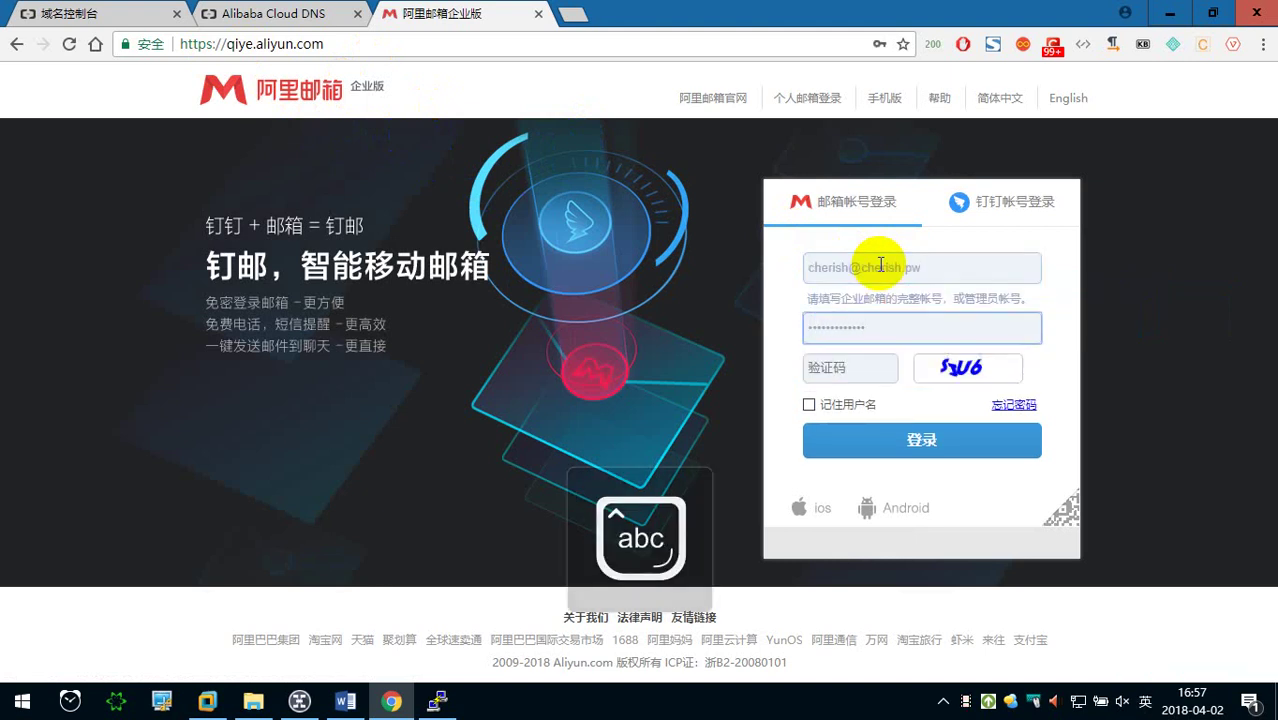
{"action": "left_click", "coordinate": [846, 273]}
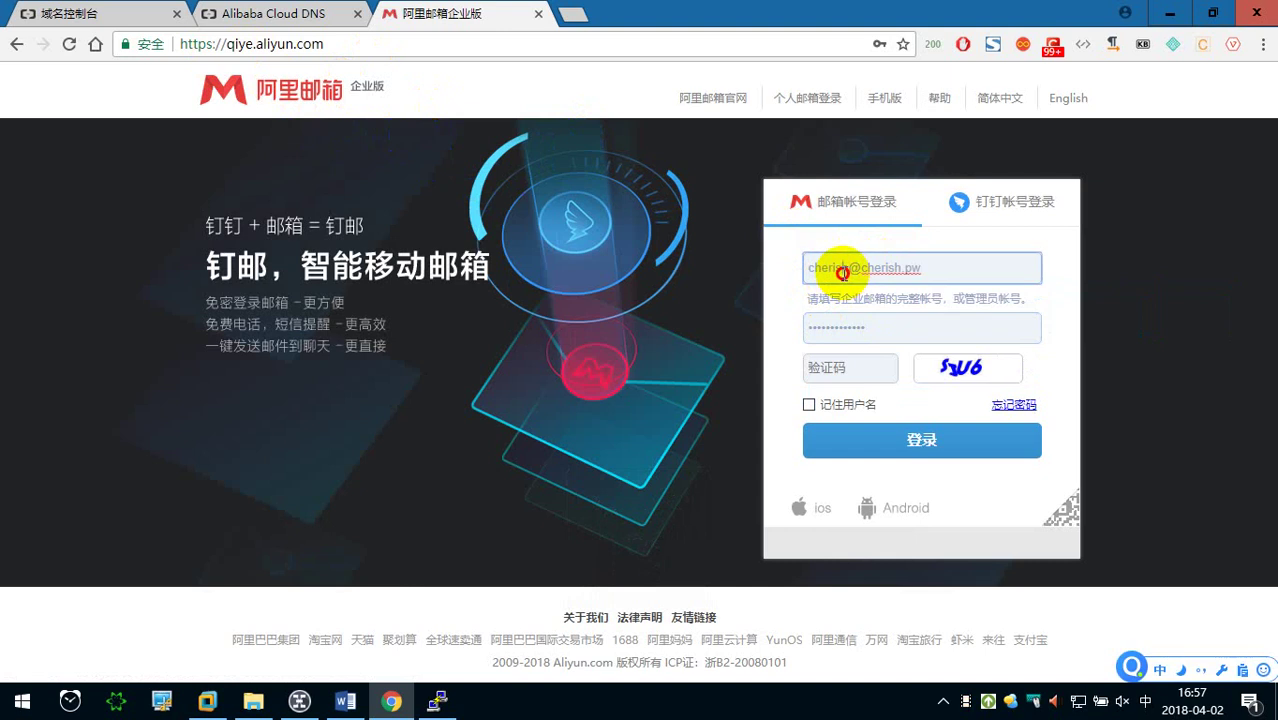
{"action": "mouse_move", "coordinate": [812, 270]}
{"action": "left_mouse_down"}
{"action": "mouse_move", "coordinate": [843, 270]}
{"action": "mouse_move", "coordinate": [793, 267]}
{"action": "left_mouse_up"}
{"action": "left_click", "coordinate": [862, 374]}
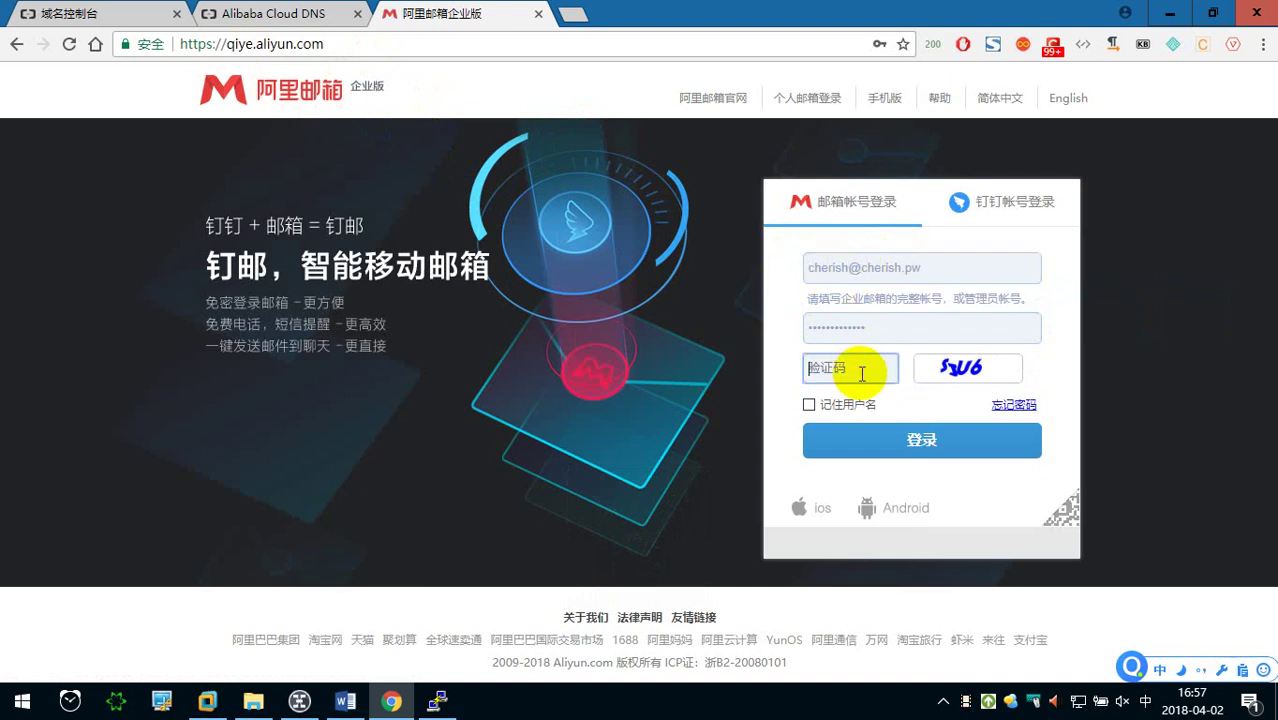
{"action": "key", "text": "shift"}
{"action": "type", "text": "S3U6"}
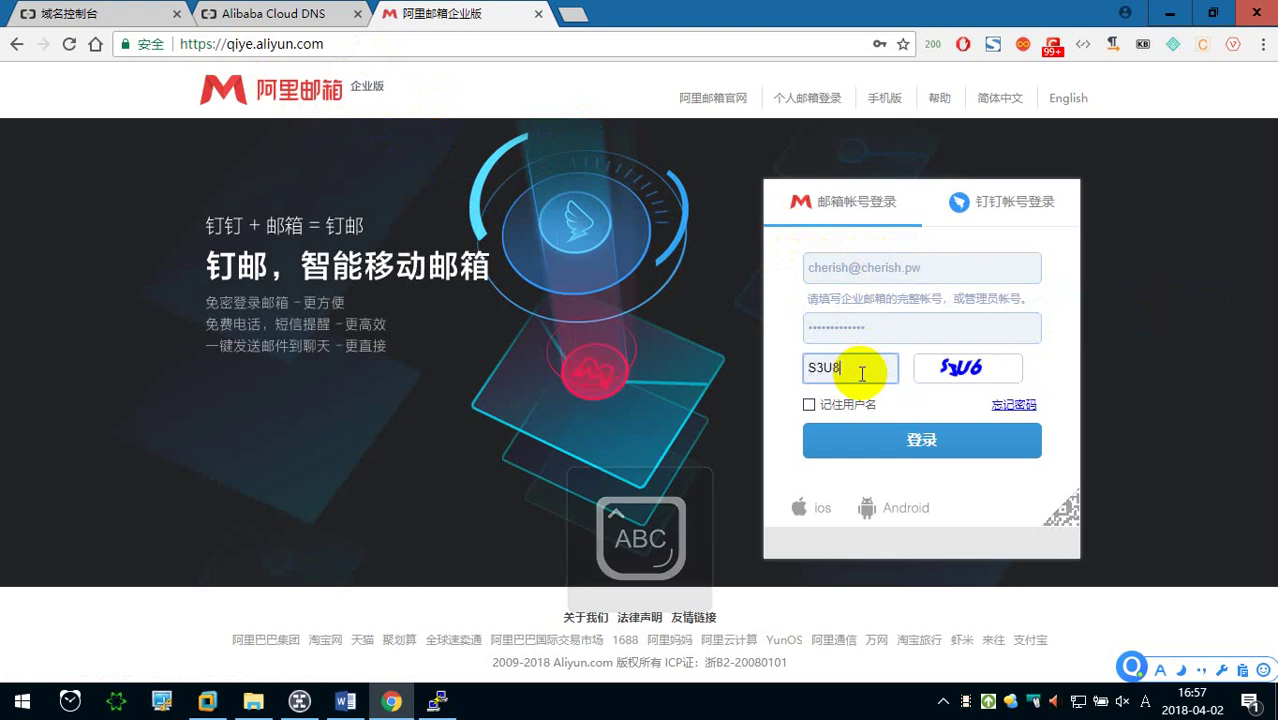
{"action": "key", "text": "shift"}
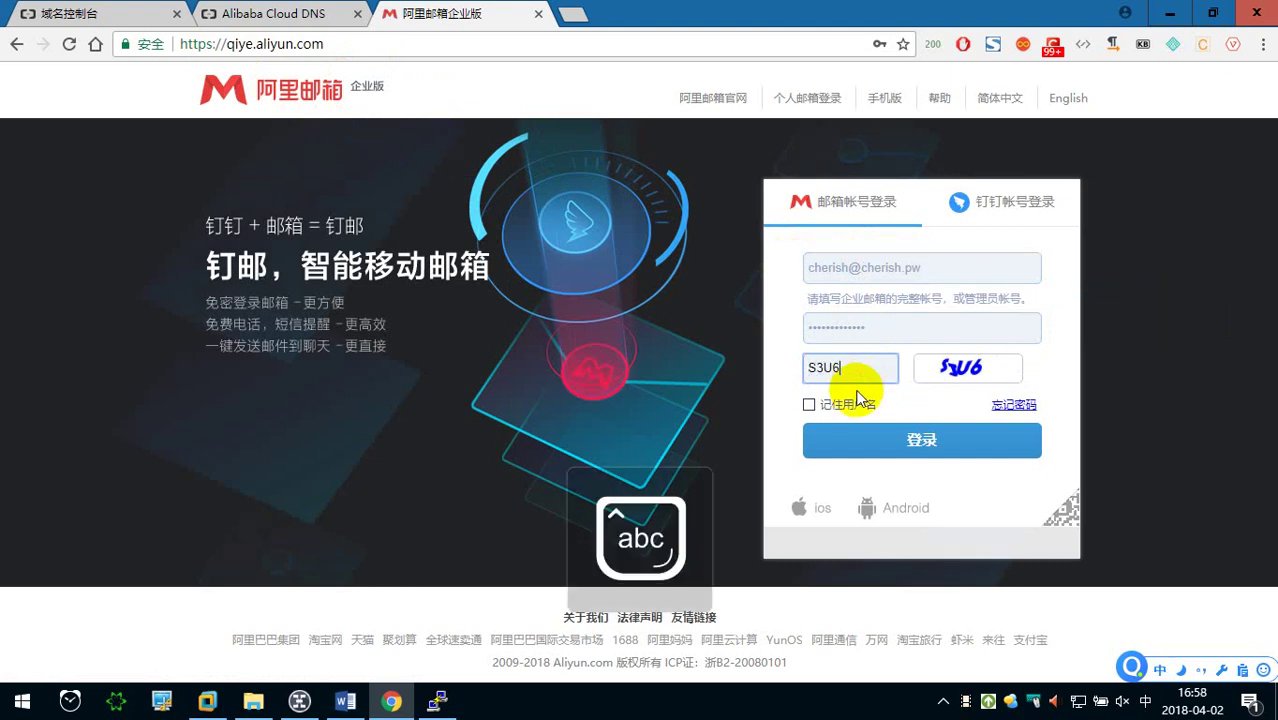
{"action": "left_click", "coordinate": [862, 434]}
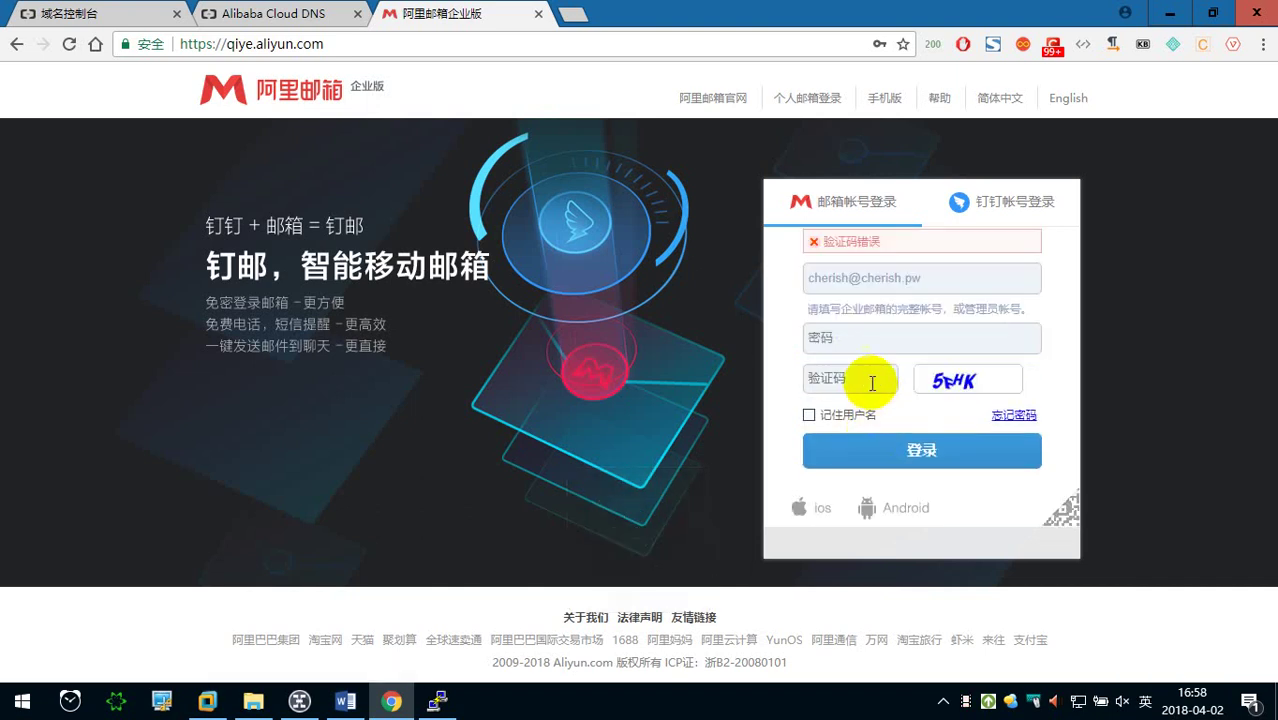
Step: Re-enter the password and captcha, sign in, view the inbox, then close the mail tab
{"action": "left_click", "coordinate": [856, 337]}
{"action": "key", "text": "Tab"}
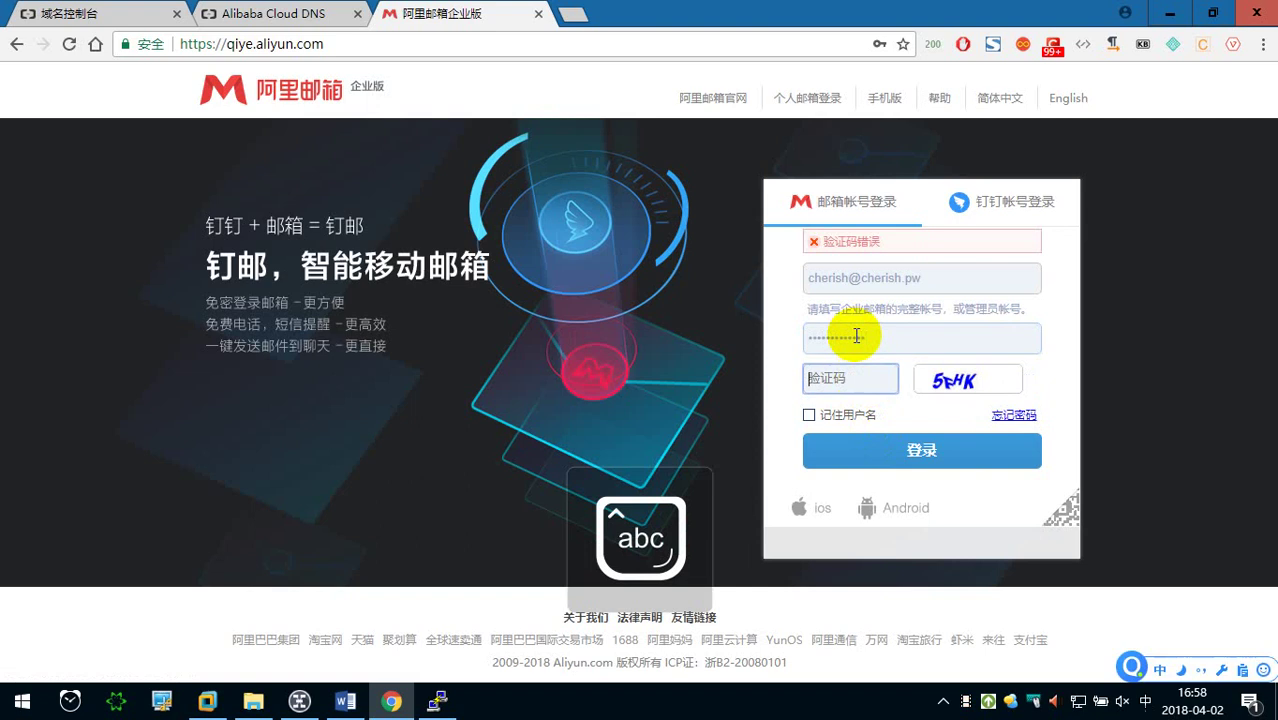
{"action": "key", "text": "Caps_Lock"}
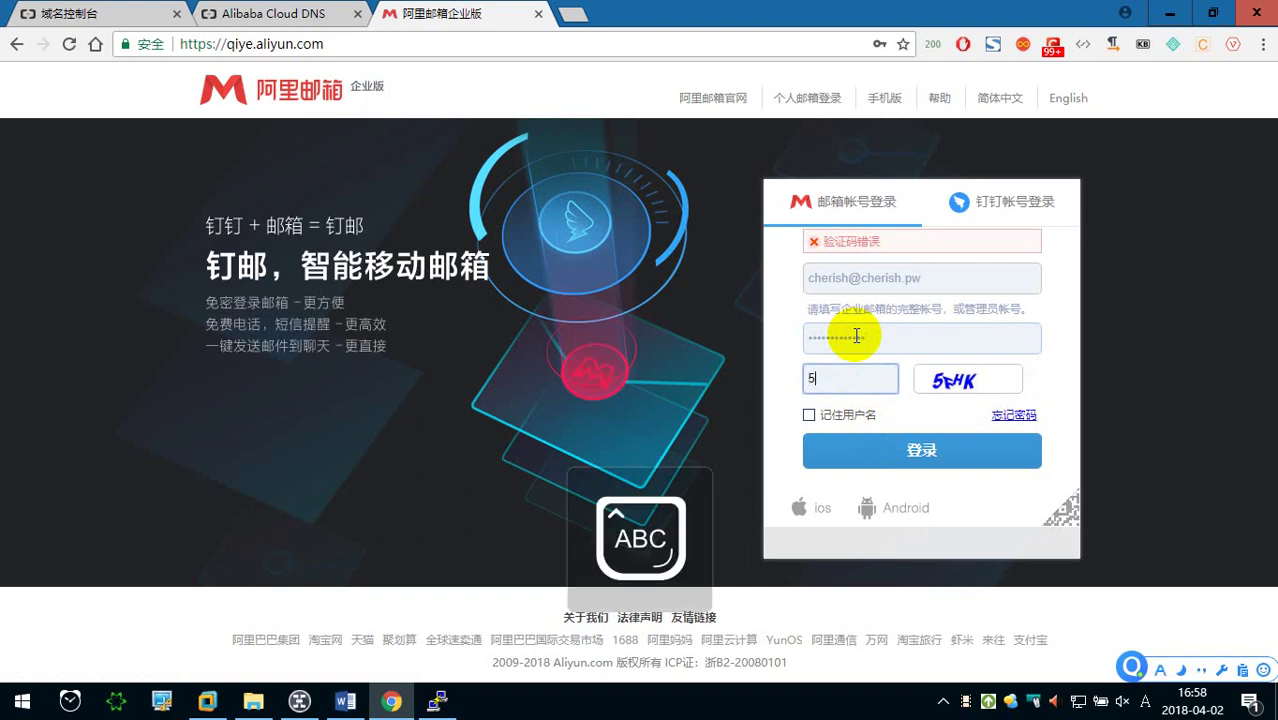
{"action": "key", "text": "Caps_Lock"}
{"action": "left_click", "coordinate": [913, 445]}
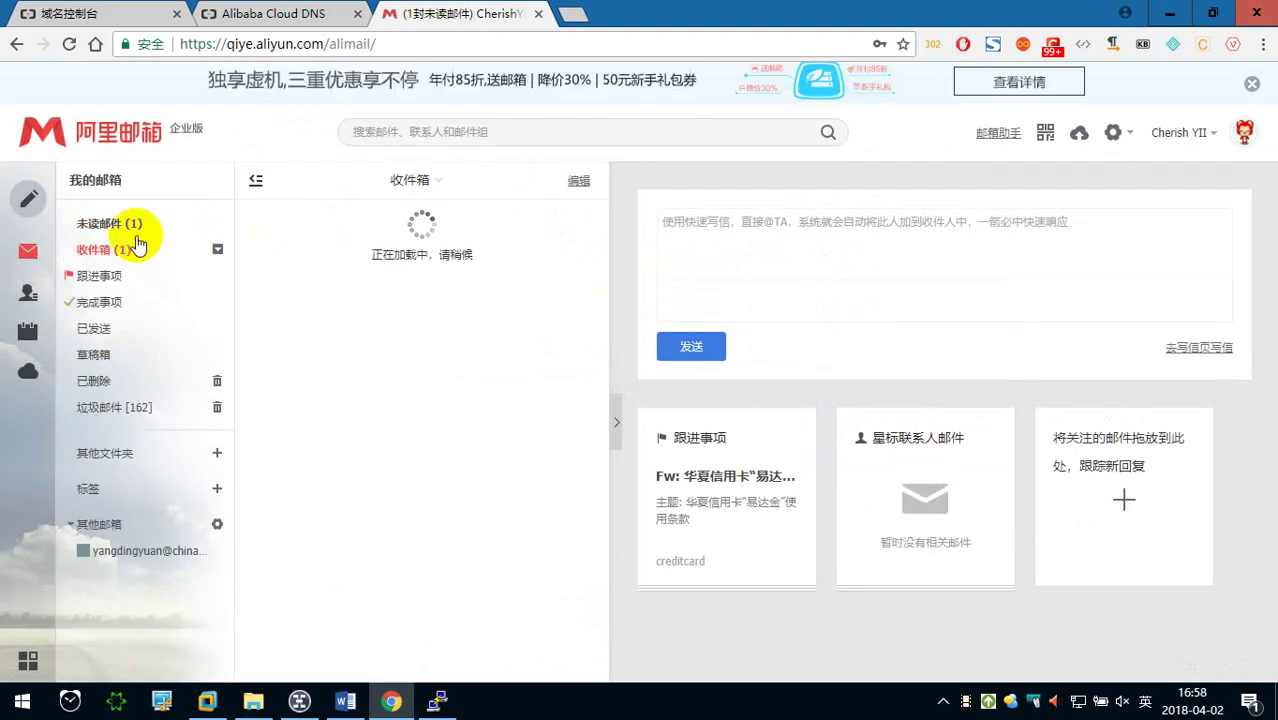
{"action": "left_click", "coordinate": [118, 248]}
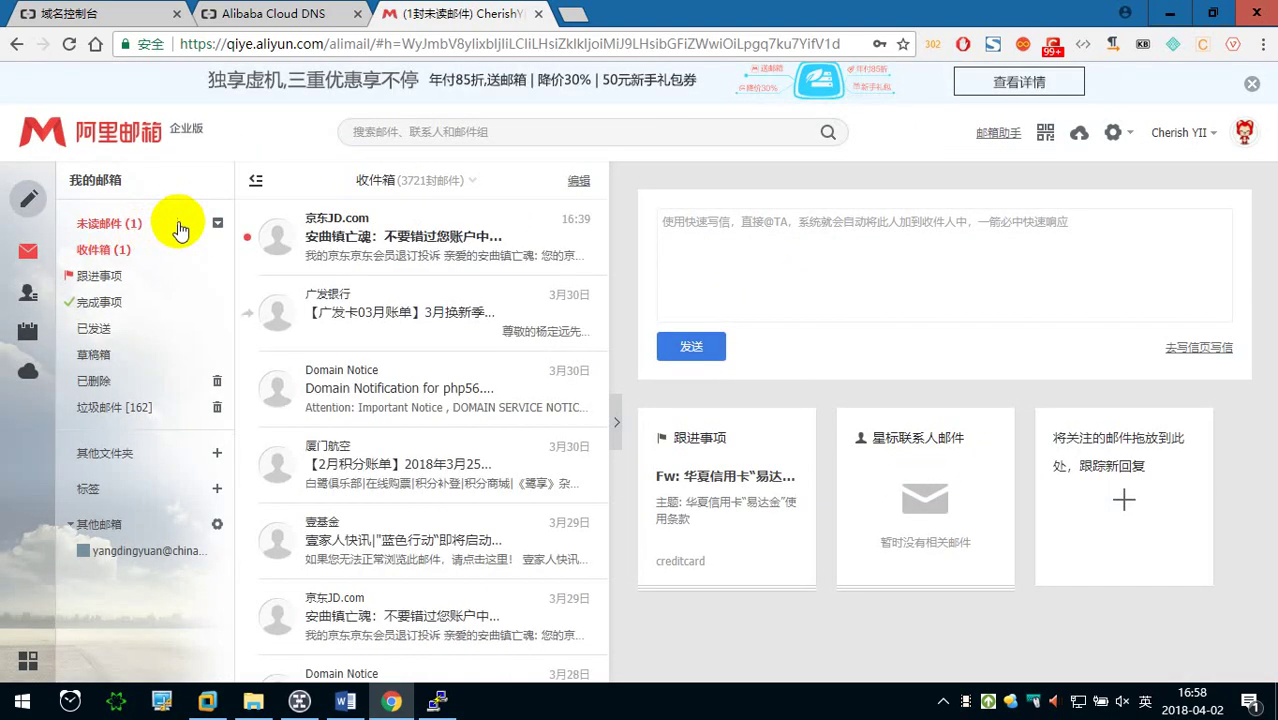
{"action": "left_click", "coordinate": [538, 14]}
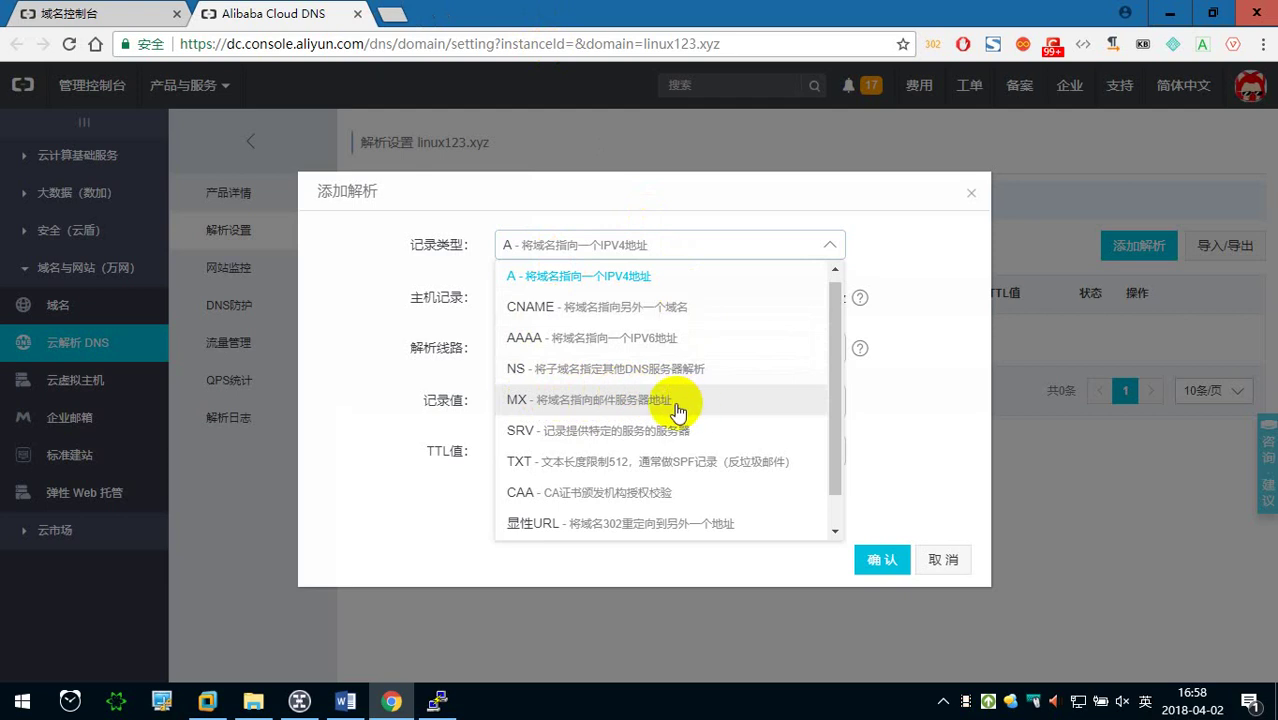
Step: Close the record-type list leaving type A, and return to the Word notes
{"action": "left_click", "coordinate": [369, 523]}
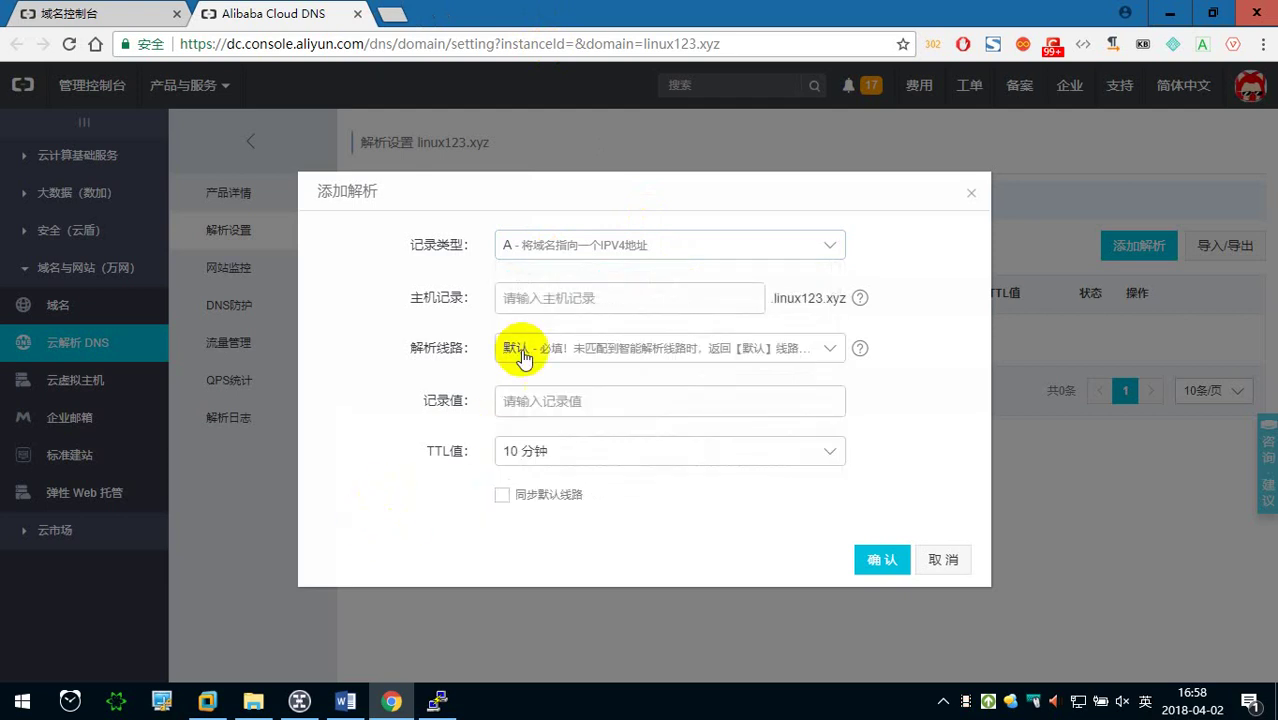
{"action": "left_click", "coordinate": [345, 700]}
Step: Add a '选择记录' line above 5、配置生产环境 and paste the record-type list screenshot under it
{"action": "scroll", "coordinate": [585, 430], "scroll_direction": "down", "scroll_amount": 3}
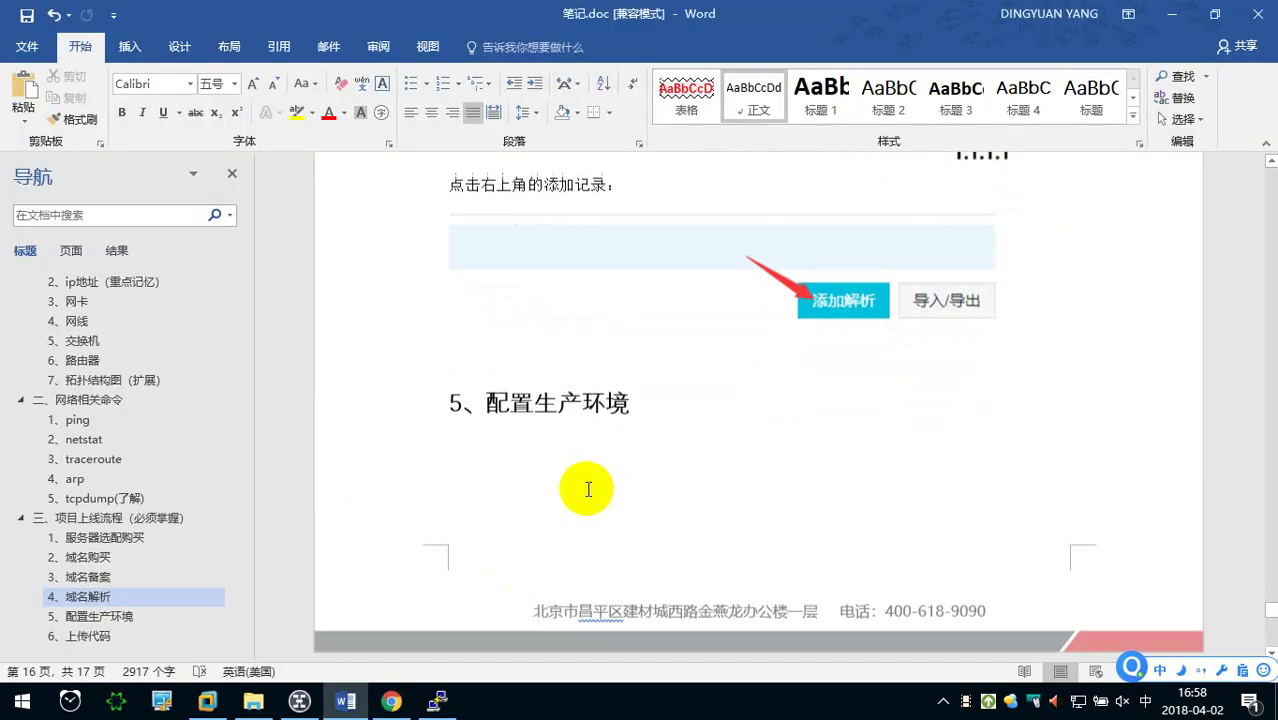
{"action": "scroll", "coordinate": [595, 340], "scroll_direction": "up", "scroll_amount": 6}
{"action": "scroll", "coordinate": [686, 423], "scroll_direction": "down", "scroll_amount": 4}
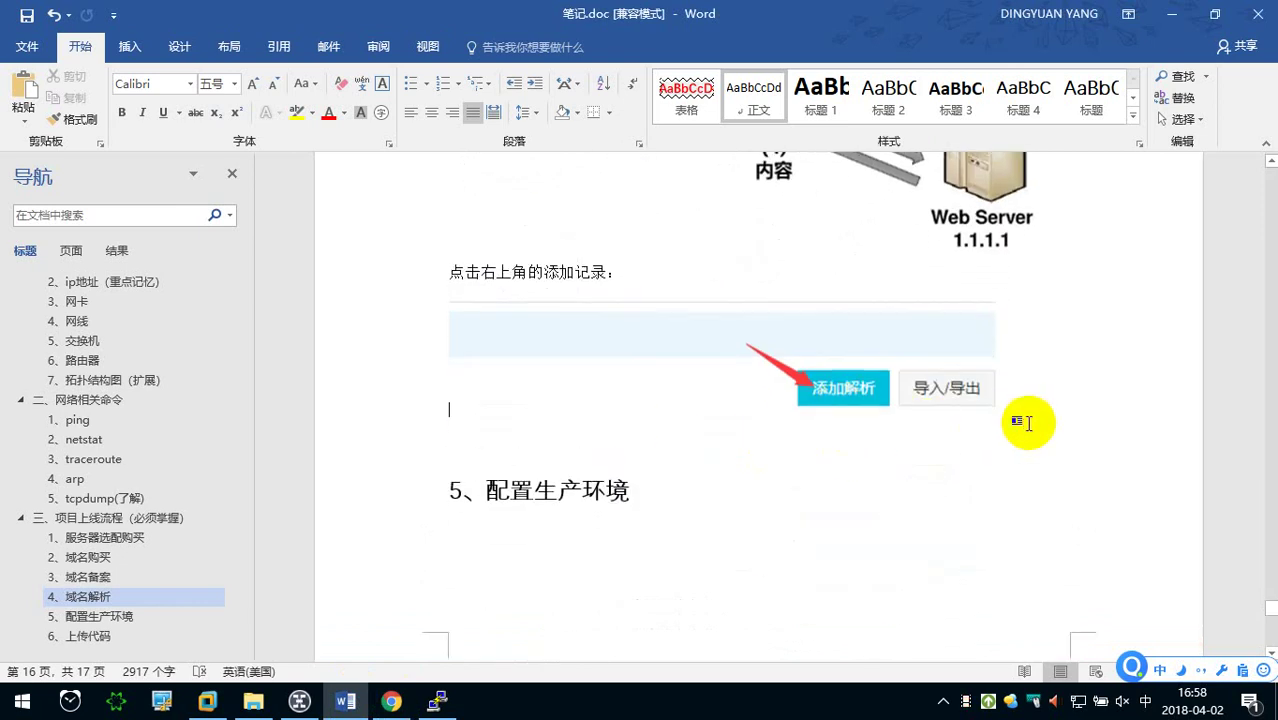
{"action": "left_click", "coordinate": [1028, 423]}
{"action": "type", "text": "选择记录"}
{"action": "key", "text": "Return"}
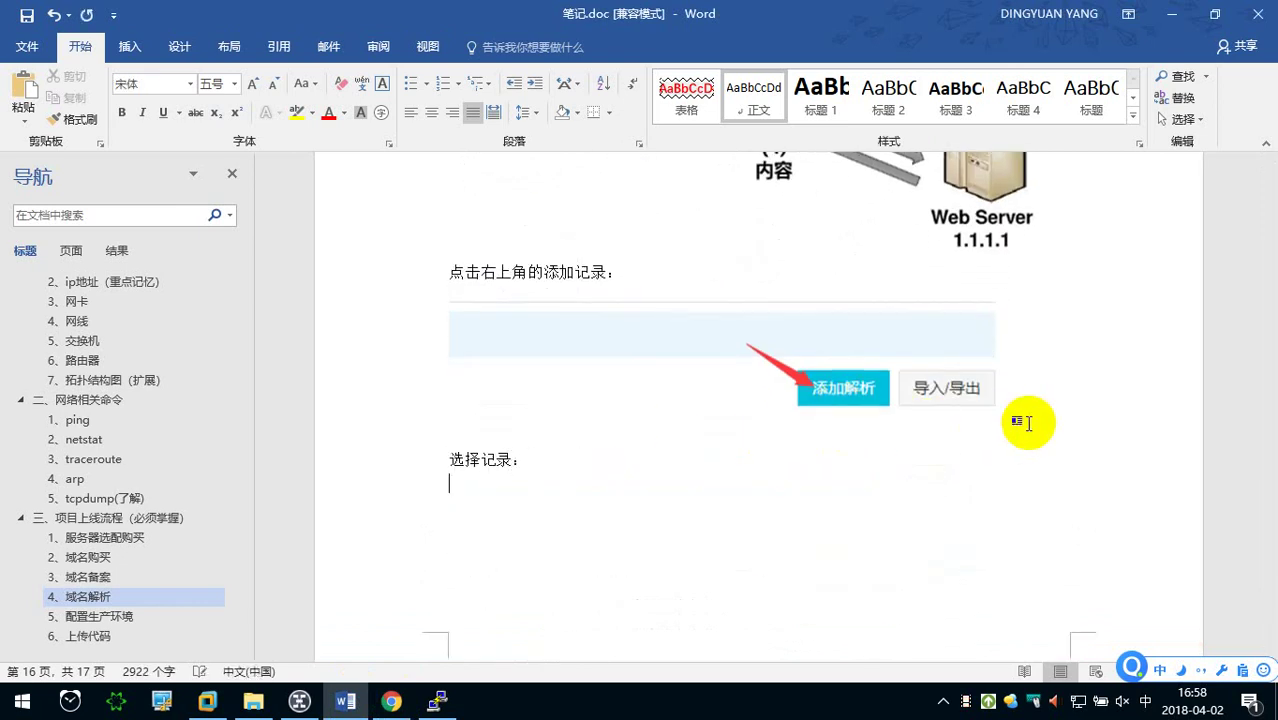
{"action": "key", "text": "ctrl+v"}
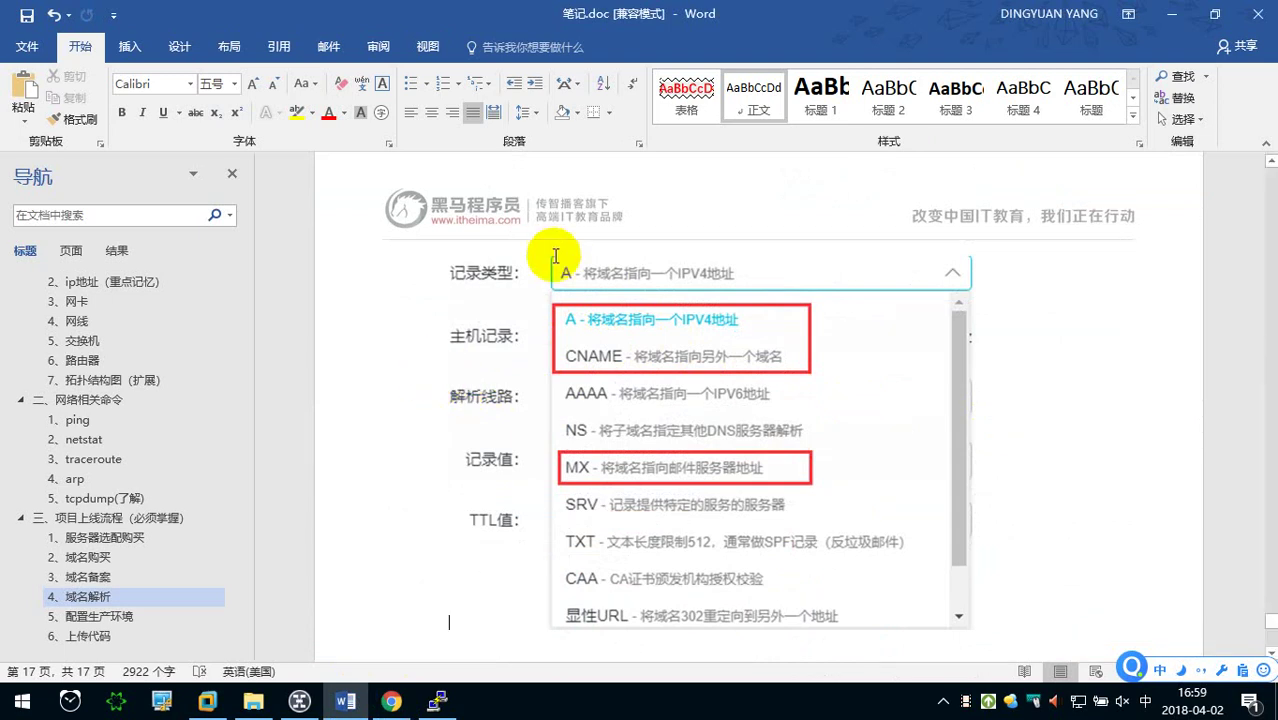
{"action": "scroll", "coordinate": [589, 460], "scroll_direction": "down", "scroll_amount": 1}
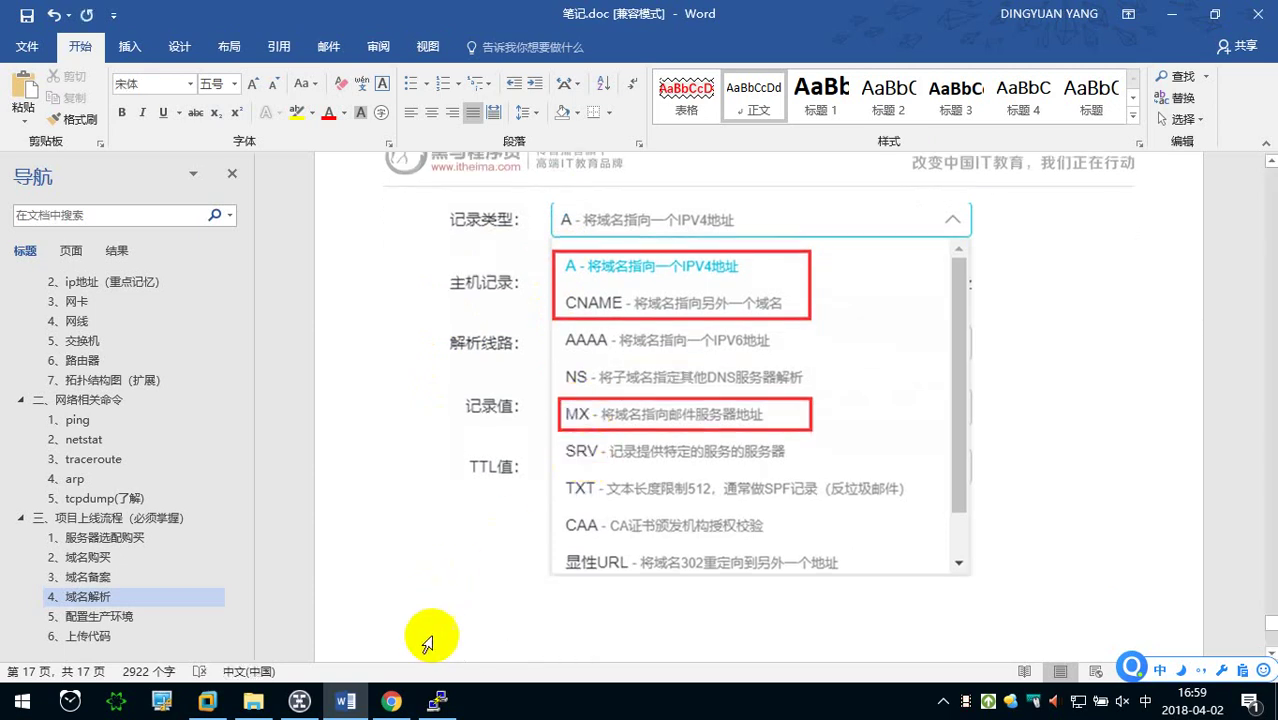
{"action": "left_click", "coordinate": [393, 700]}
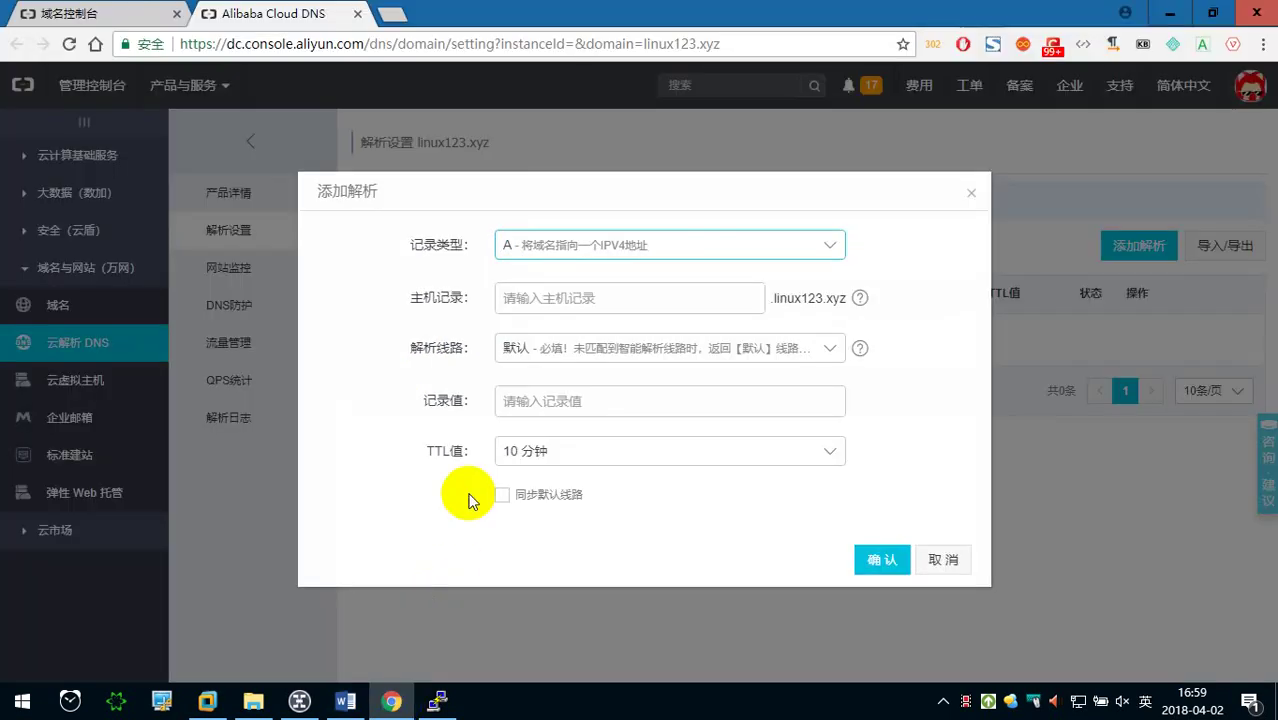
Step: Keep the record type as A and bring up the host-record help beside .linux123.xyz
{"action": "left_click", "coordinate": [647, 247]}
{"action": "left_click", "coordinate": [567, 286]}
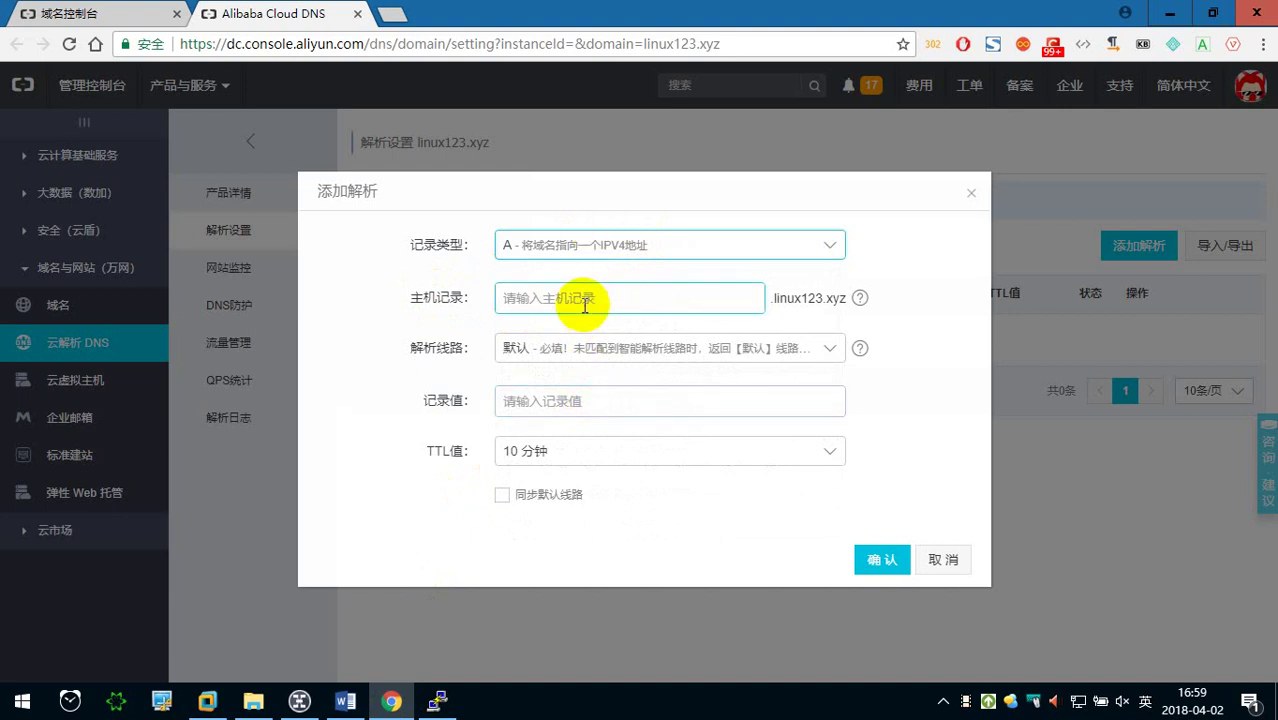
{"action": "left_click", "coordinate": [585, 305]}
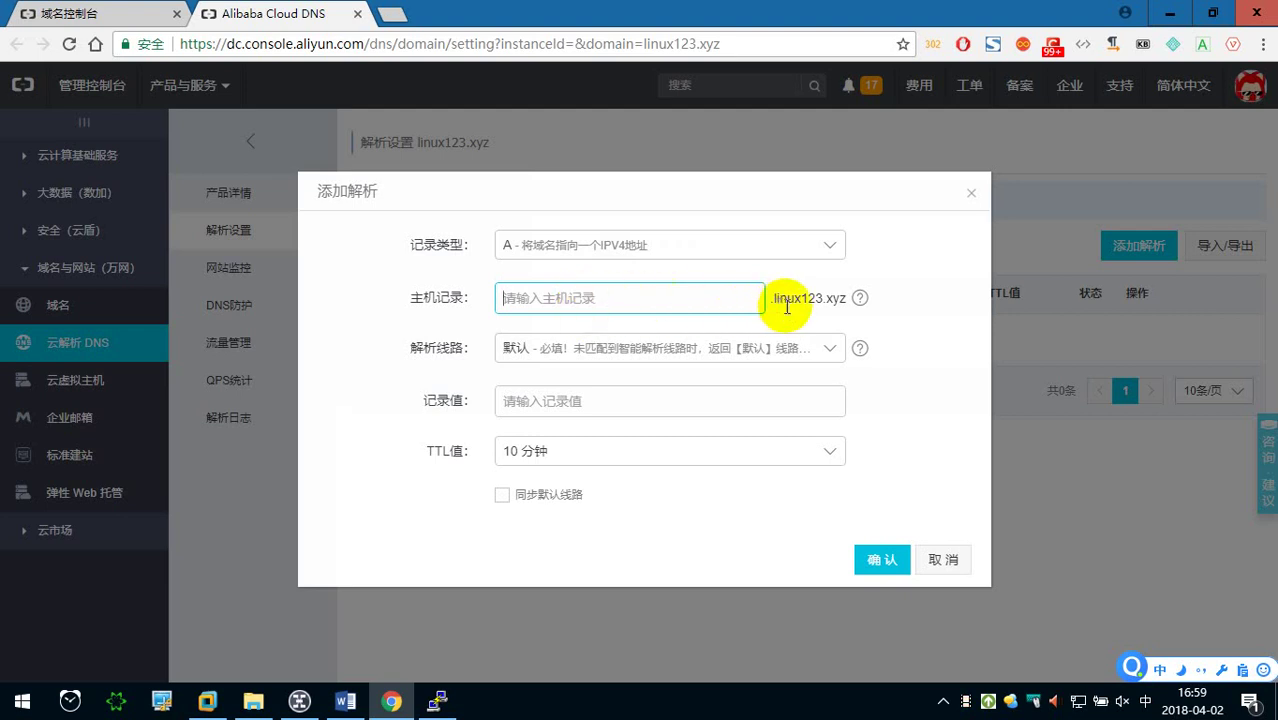
{"action": "left_click_drag", "start_coordinate": [768, 298], "coordinate": [848, 298]}
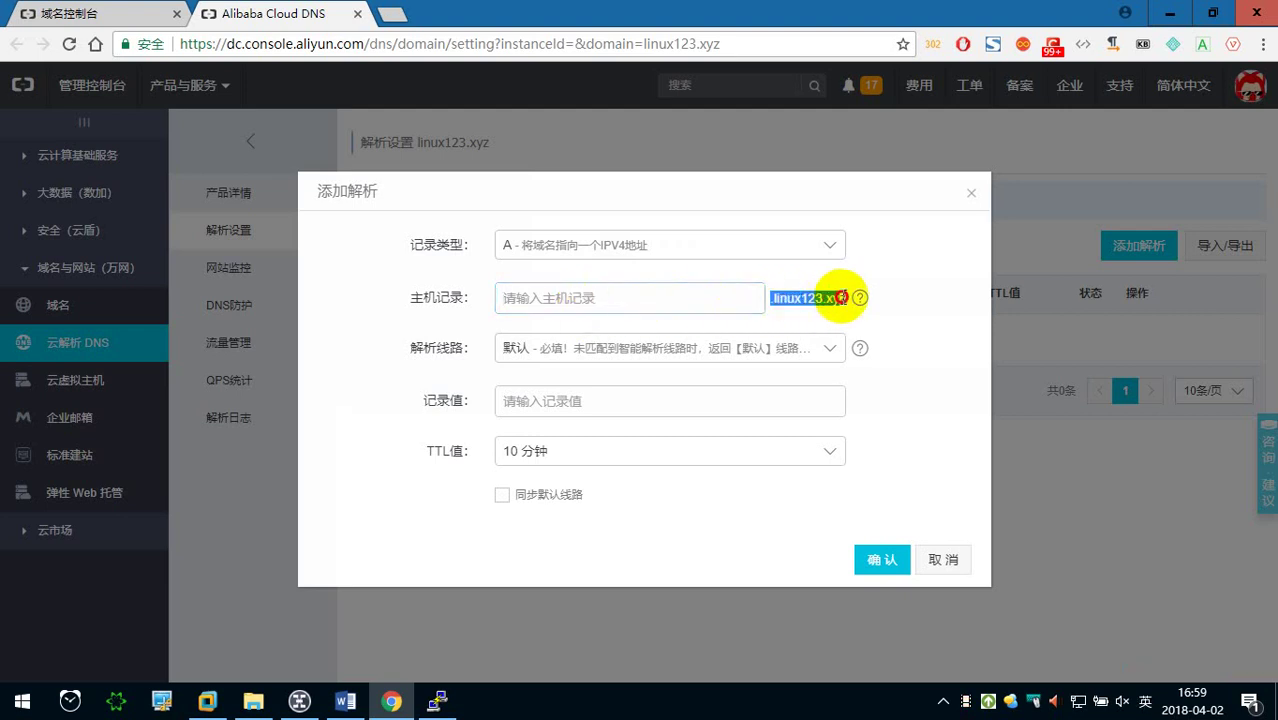
{"action": "left_click", "coordinate": [709, 308]}
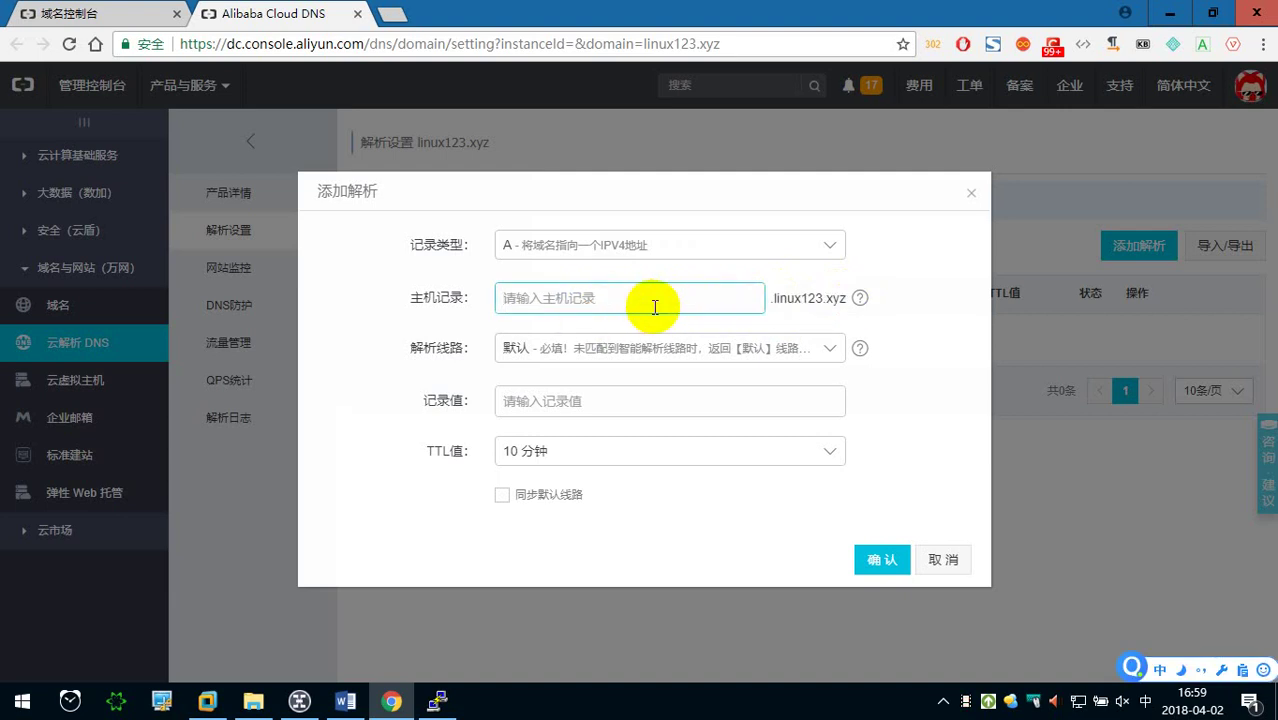
{"action": "mouse_move", "coordinate": [860, 298]}
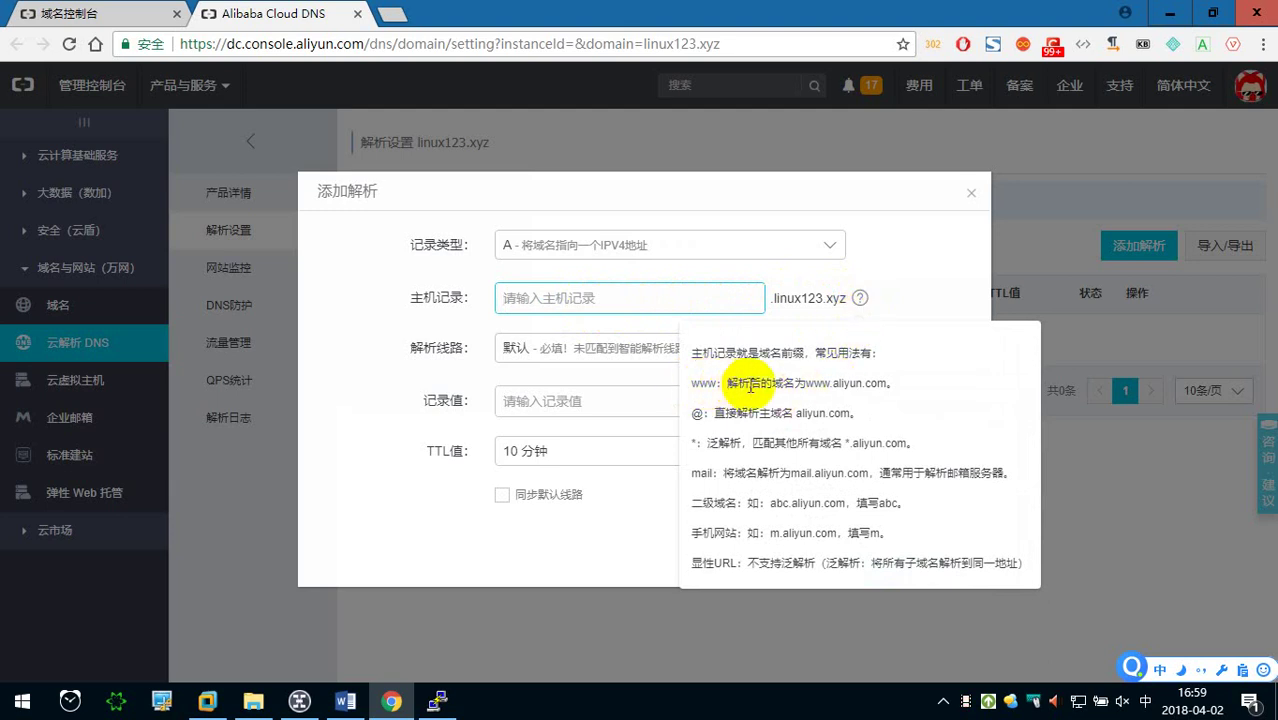
{"action": "left_click_drag", "start_coordinate": [806, 388], "coordinate": [891, 384]}
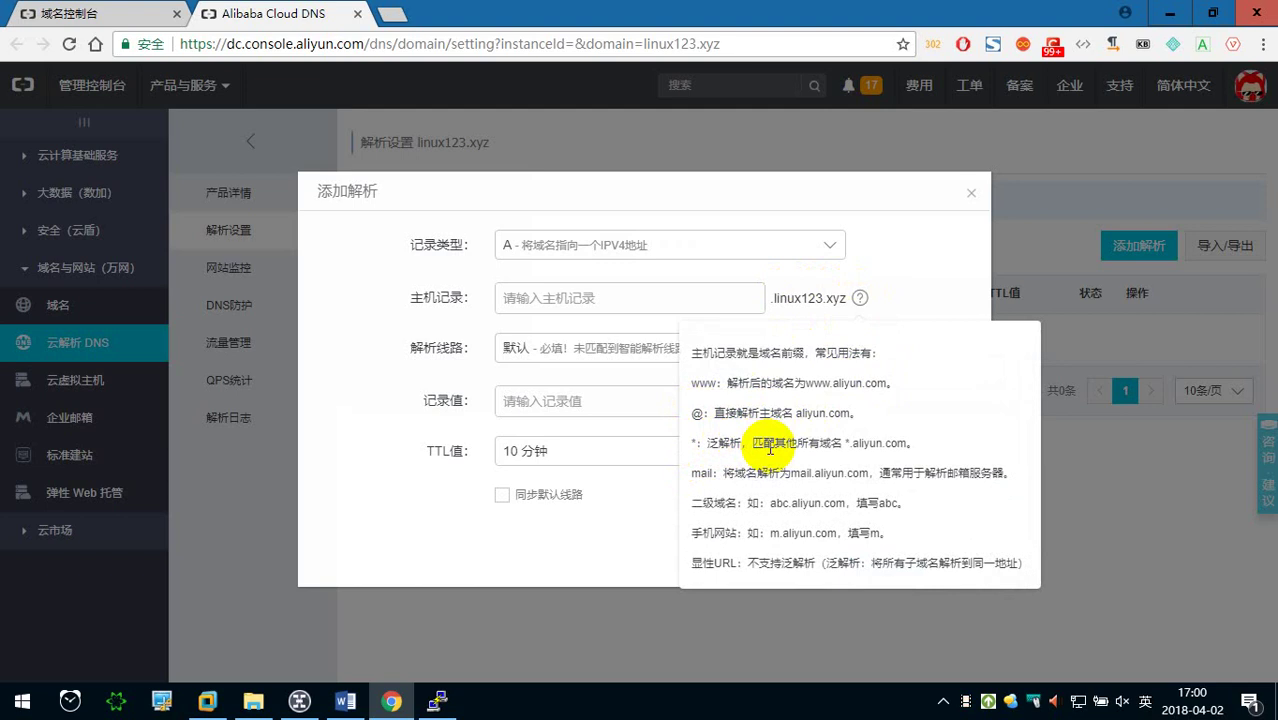
{"action": "left_click", "coordinate": [696, 305]}
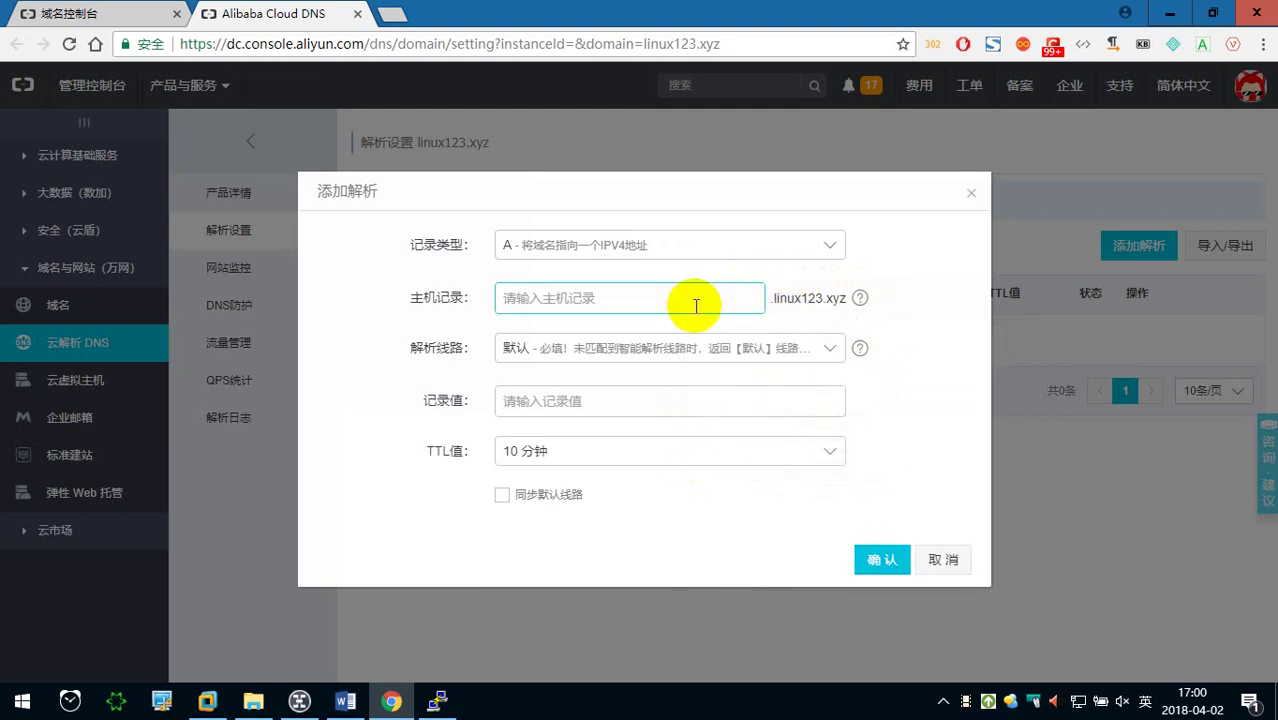
{"action": "left_click", "coordinate": [618, 402]}
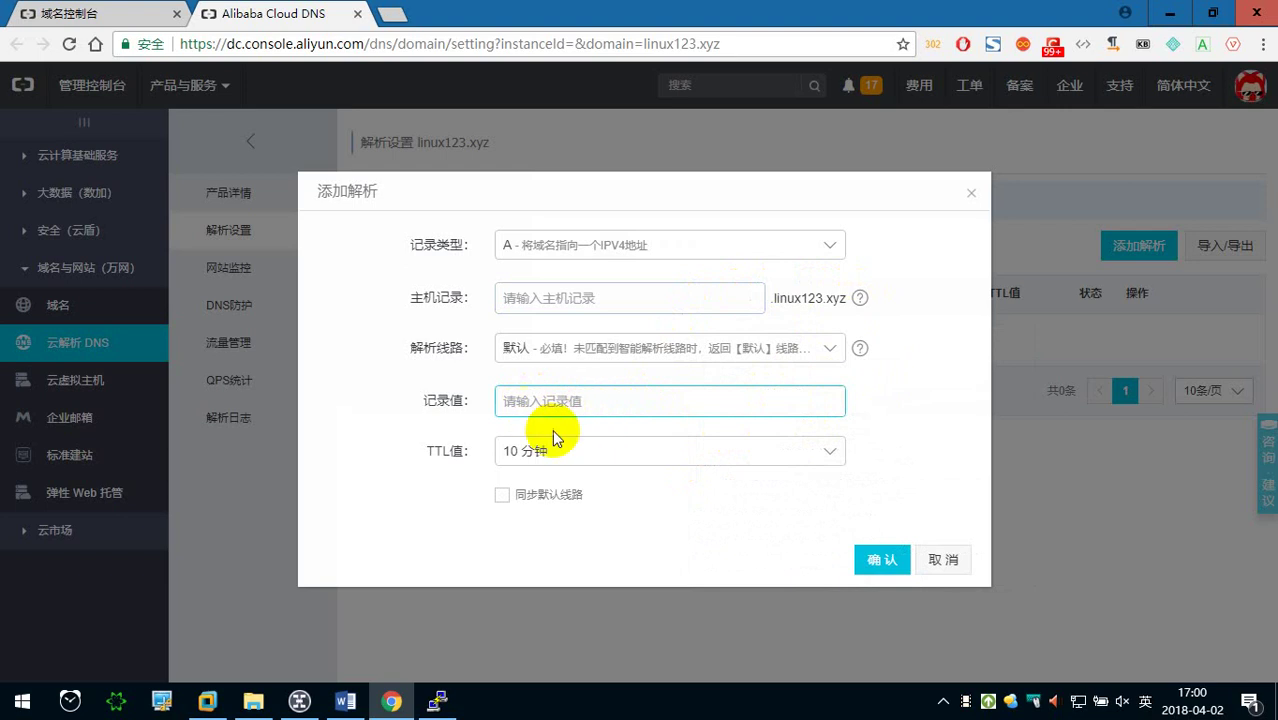
{"action": "left_click", "coordinate": [860, 299]}
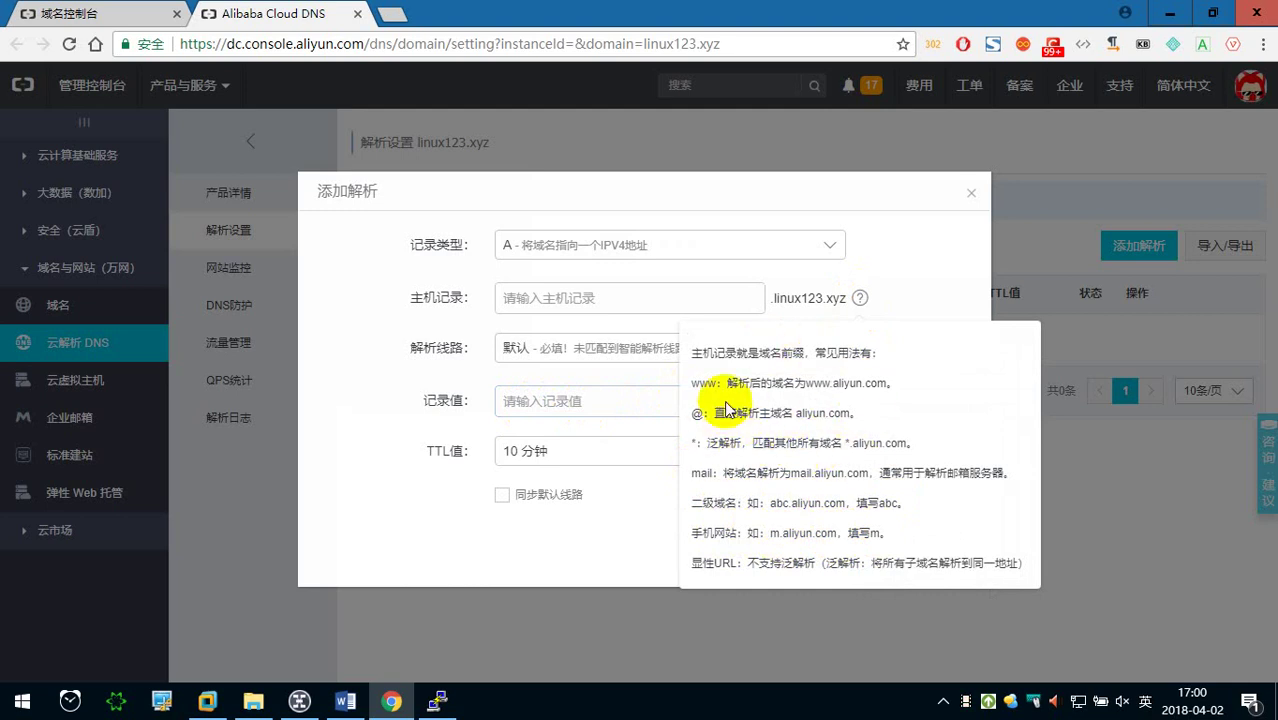
Step: Enter www as the host record and switch the input method back to English
{"action": "left_click", "coordinate": [580, 305]}
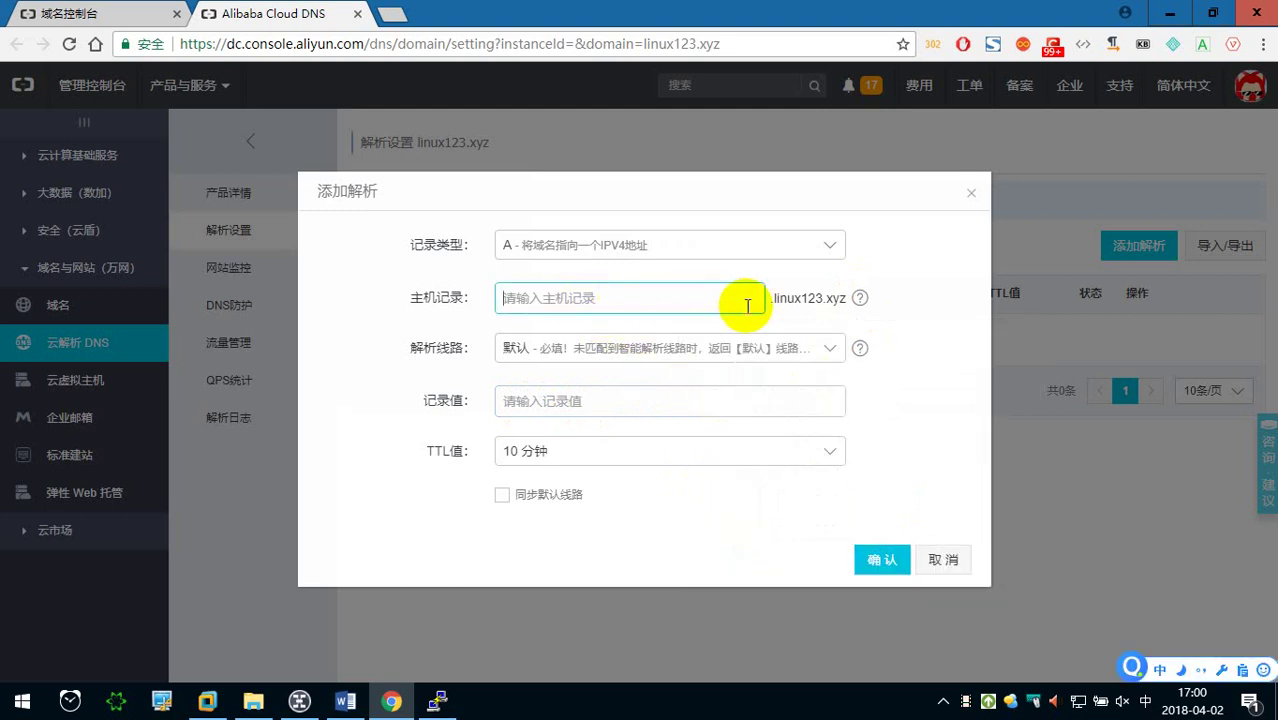
{"action": "type", "text": "www"}
{"action": "key", "text": "Return"}
{"action": "key", "text": "shift"}
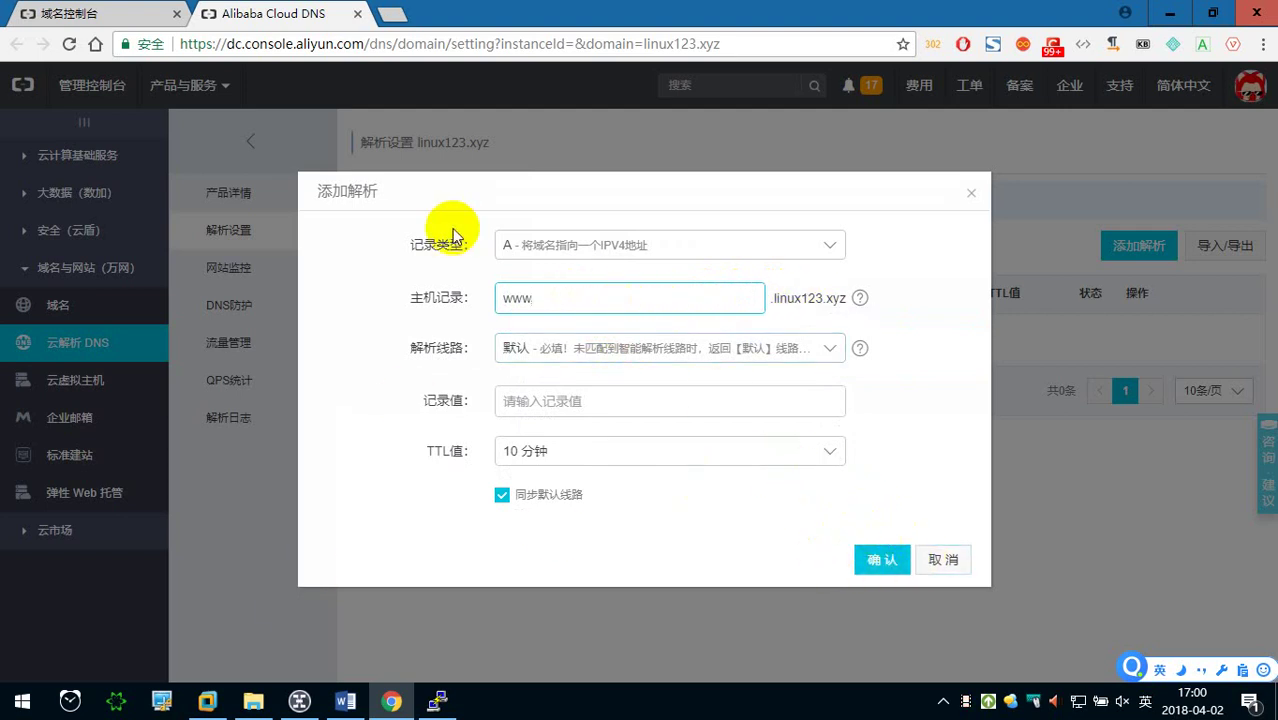
Step: Load the ping.chinaz.com Ping tool in a new browser tab
{"action": "left_click", "coordinate": [391, 14]}
{"action": "type", "text": "ping"}
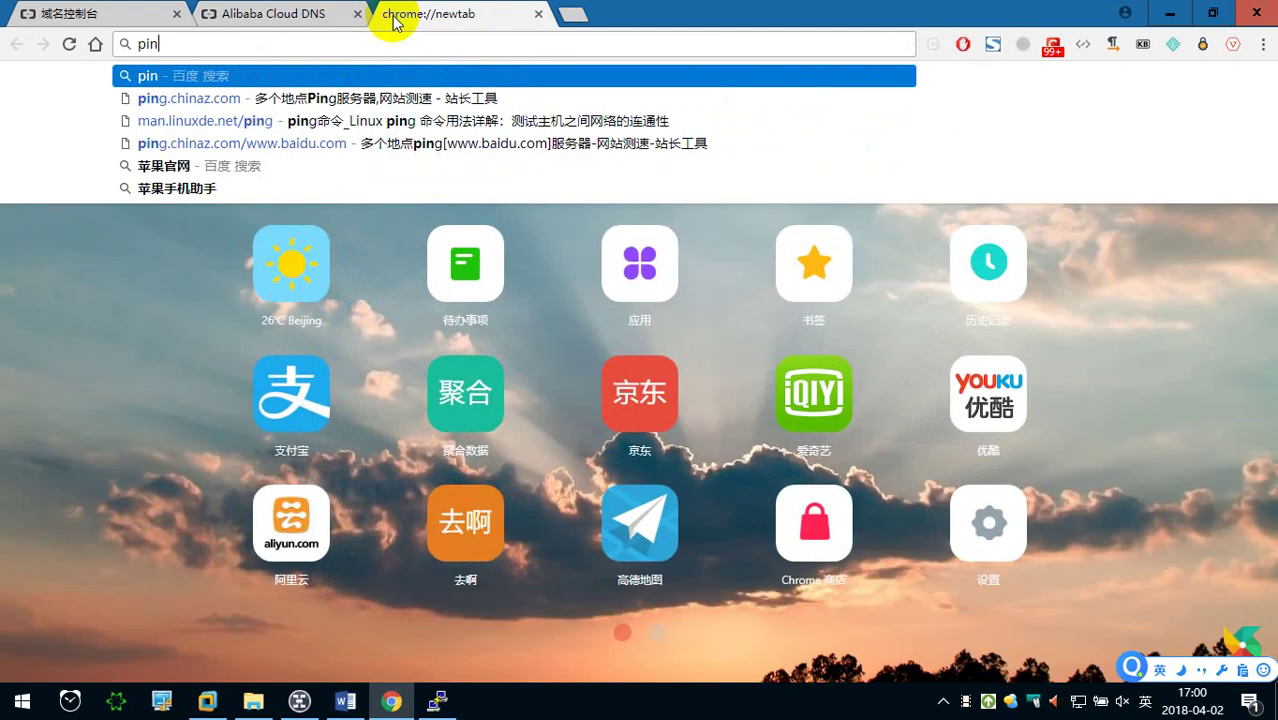
{"action": "key", "text": "Down"}
{"action": "key", "text": "Return"}
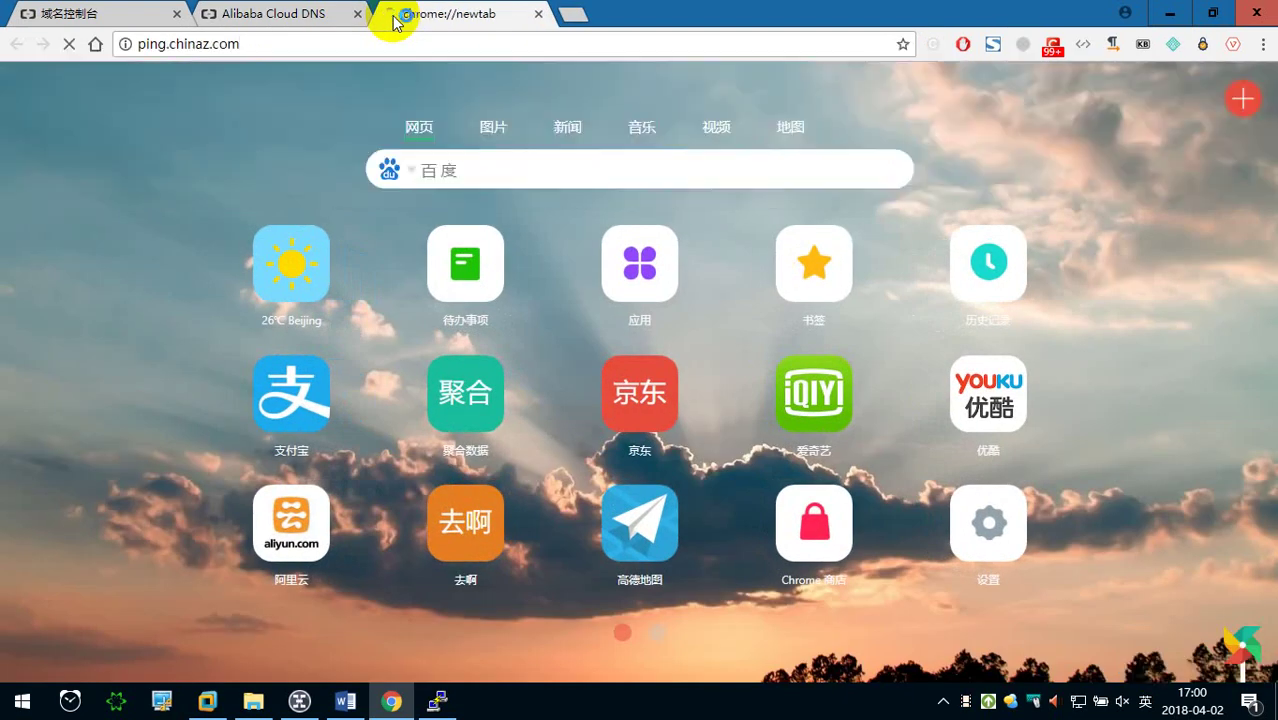
{"action": "scroll", "coordinate": [487, 328], "scroll_direction": "down", "scroll_amount": 2}
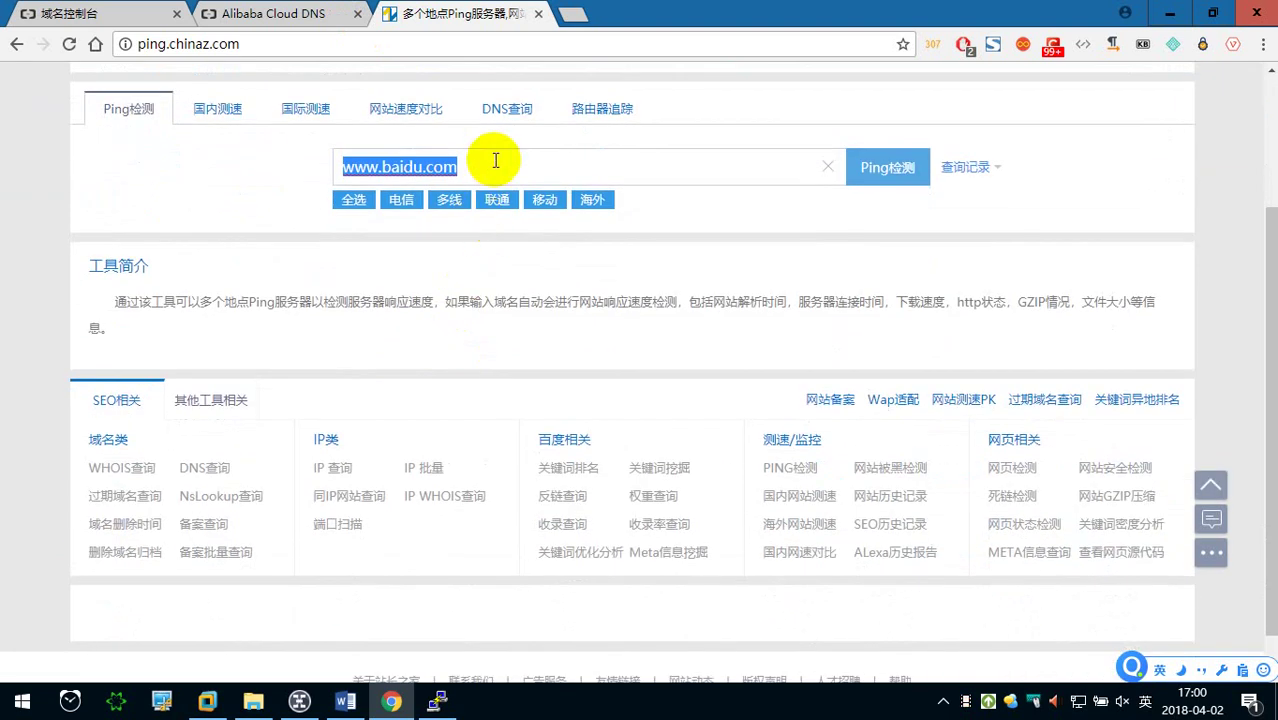
{"action": "left_click", "coordinate": [250, 16]}
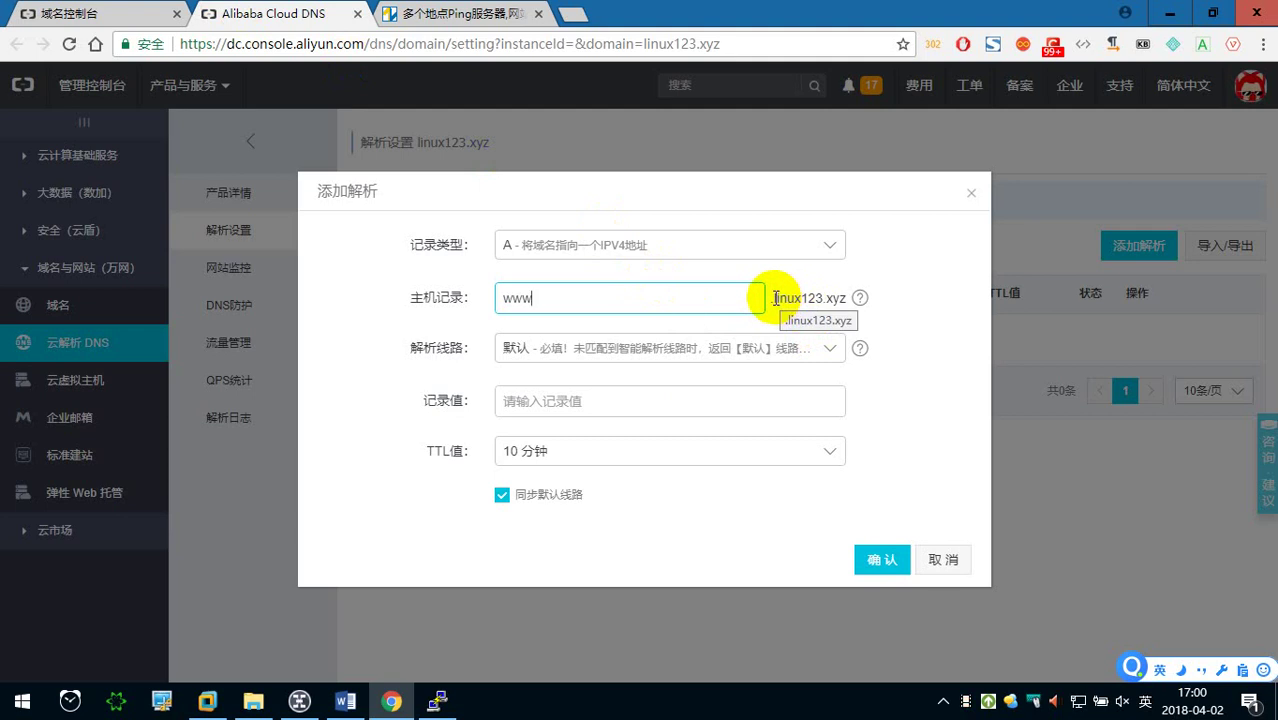
{"action": "left_click_drag", "start_coordinate": [774, 298], "coordinate": [838, 298]}
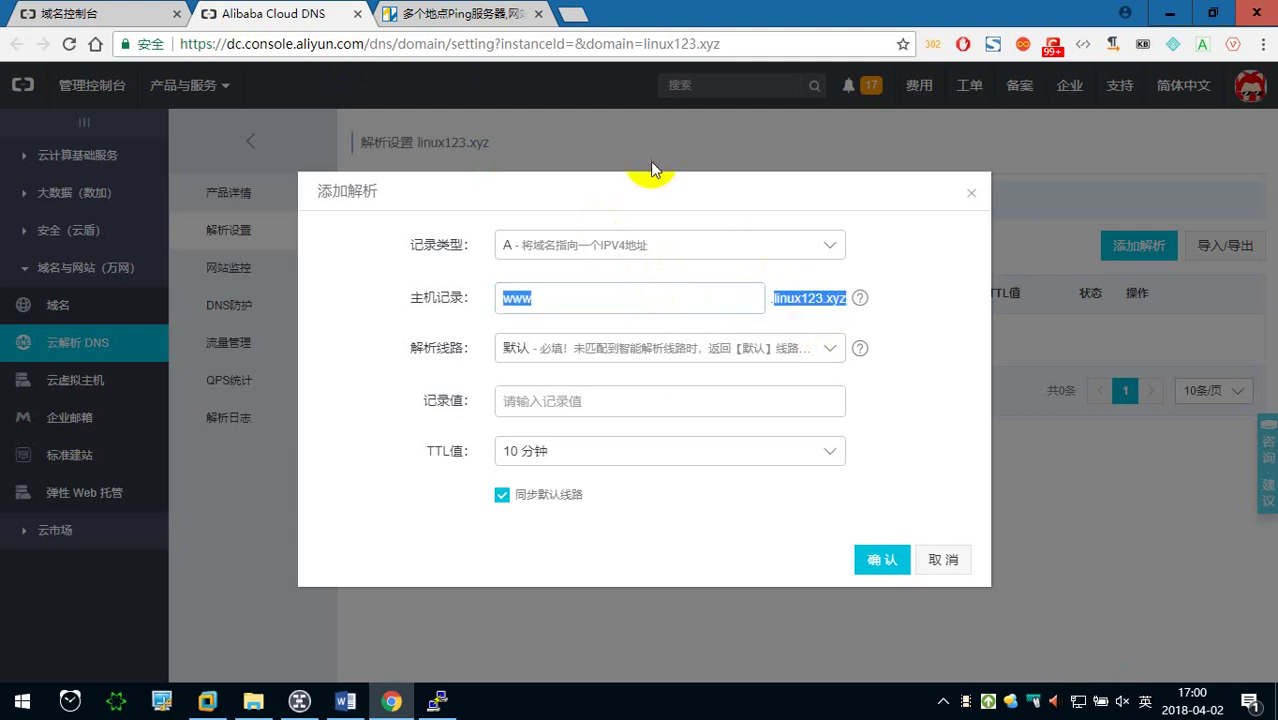
{"action": "left_click", "coordinate": [462, 14]}
{"action": "type", "text": "linux123.xyzwww"}
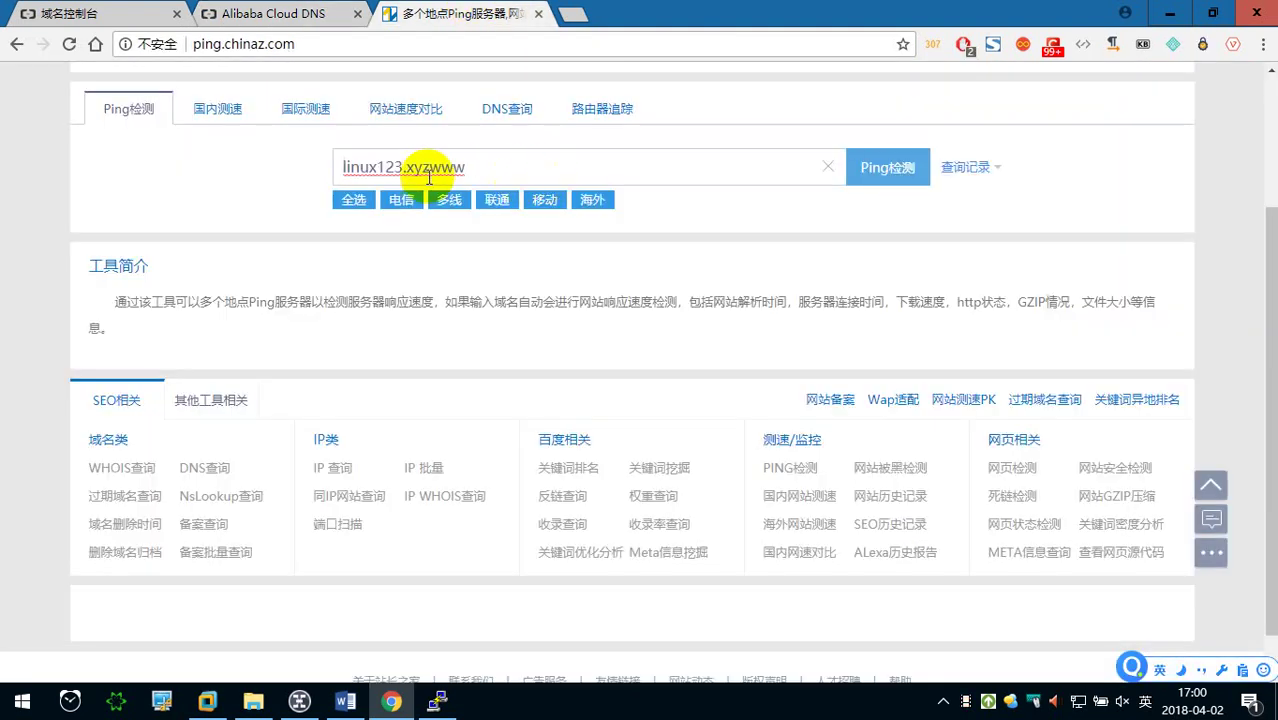
{"action": "left_click", "coordinate": [422, 167]}
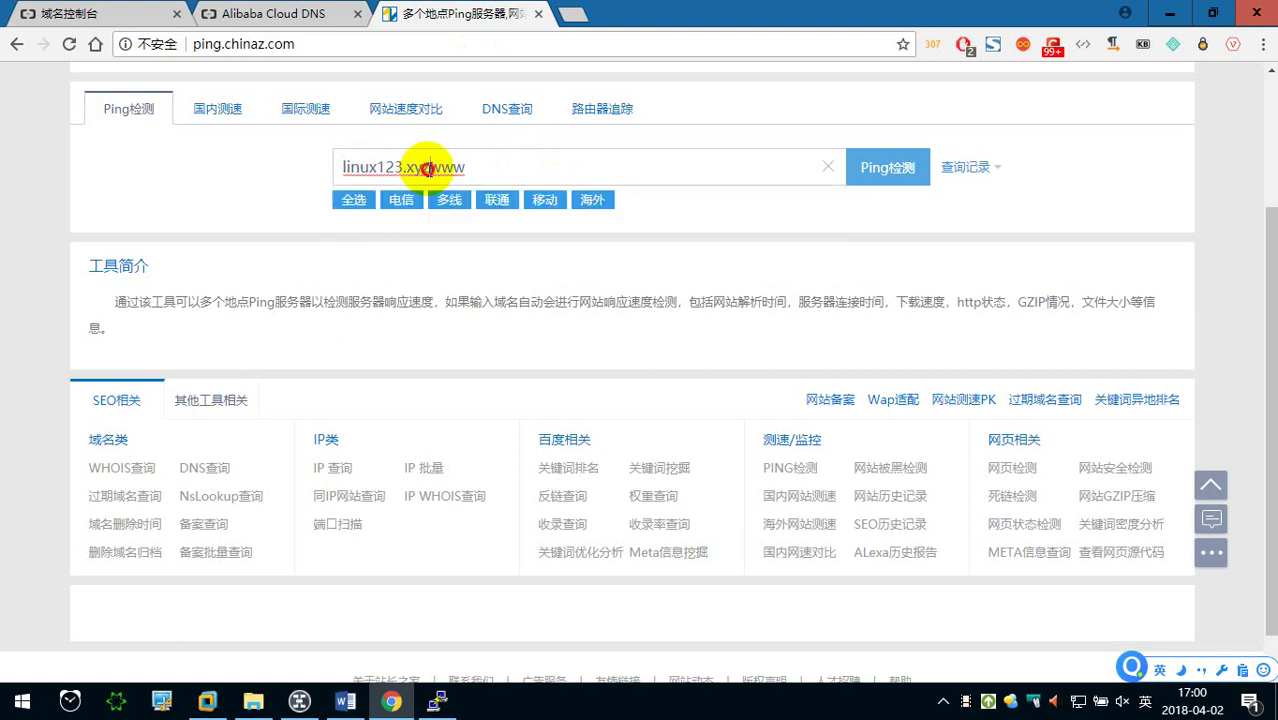
{"action": "left_click_drag", "start_coordinate": [432, 167], "coordinate": [562, 169]}
{"action": "key", "text": "BackSpace"}
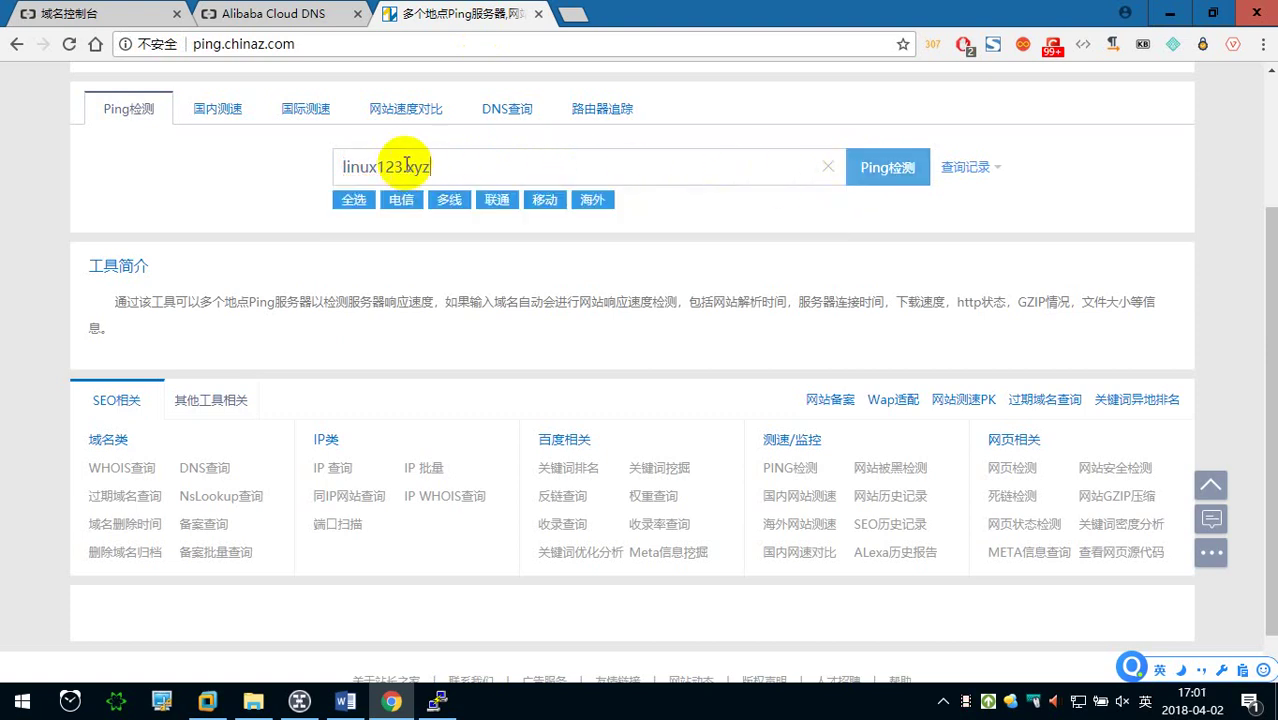
{"action": "left_click", "coordinate": [343, 167]}
{"action": "type", "text": "www."}
{"action": "left_click", "coordinate": [866, 170]}
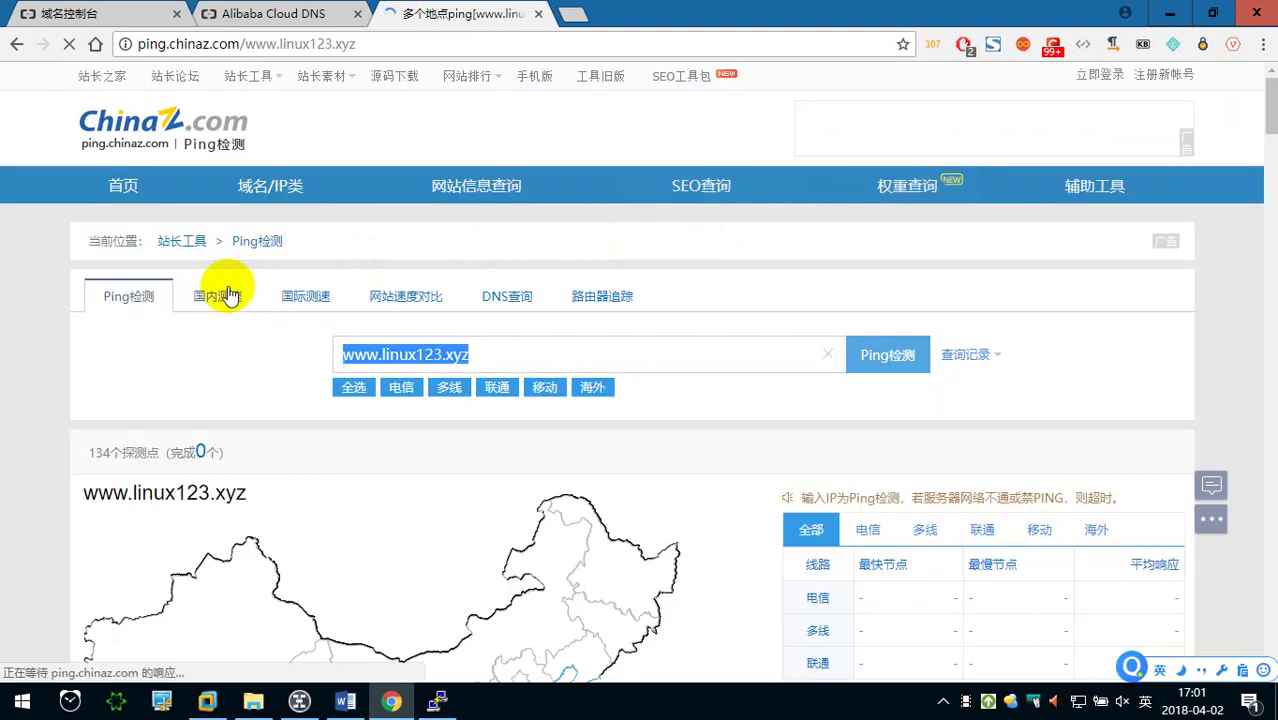
{"action": "scroll", "coordinate": [222, 294], "scroll_direction": "down", "scroll_amount": 3}
{"action": "scroll", "coordinate": [128, 299], "scroll_direction": "down", "scroll_amount": 2}
{"action": "scroll", "coordinate": [128, 302], "scroll_direction": "down", "scroll_amount": 5}
{"action": "scroll", "coordinate": [128, 300], "scroll_direction": "down", "scroll_amount": 1}
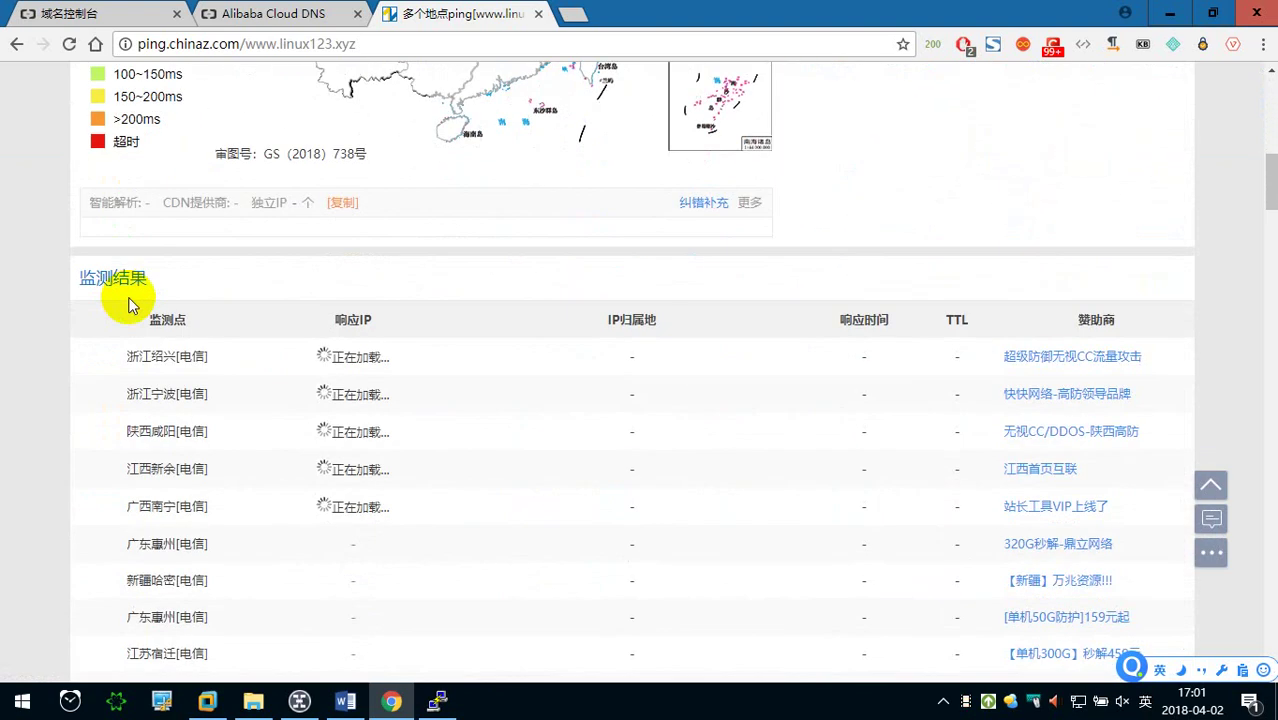
{"action": "scroll", "coordinate": [126, 295], "scroll_direction": "down", "scroll_amount": 1}
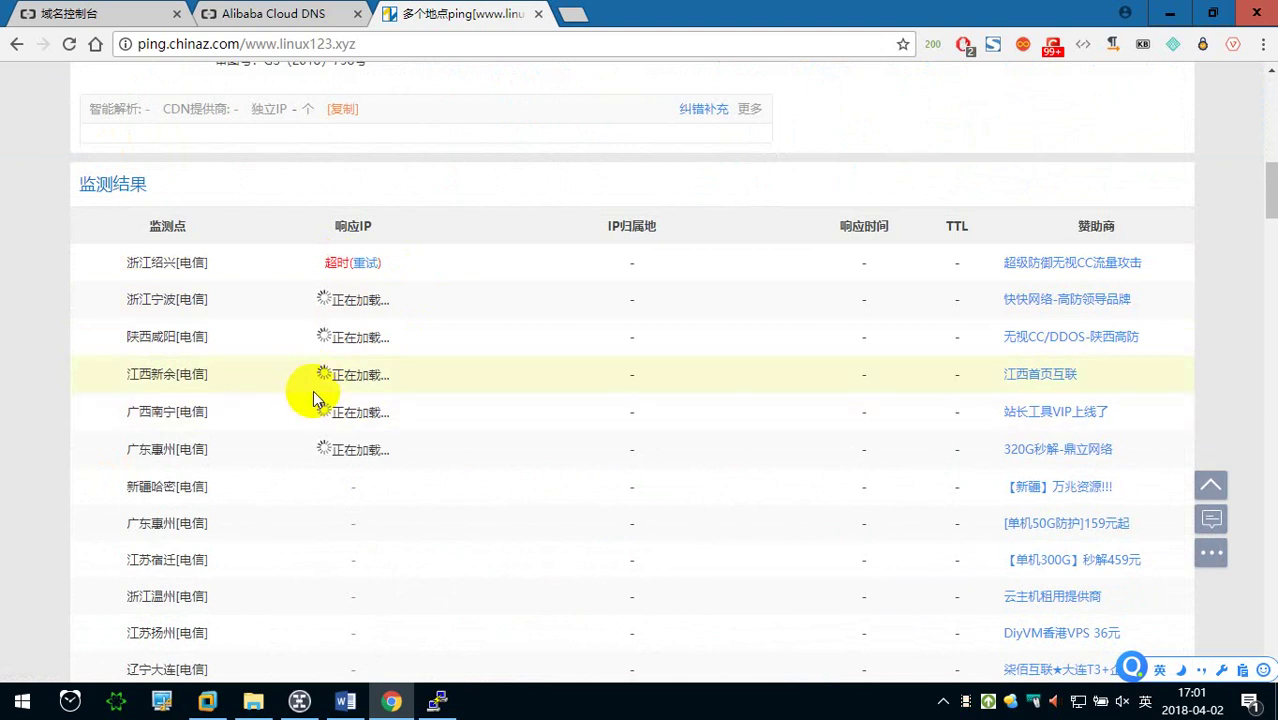
{"action": "scroll", "coordinate": [313, 390], "scroll_direction": "down", "scroll_amount": 2}
{"action": "scroll", "coordinate": [313, 390], "scroll_direction": "up", "scroll_amount": 3}
{"action": "scroll", "coordinate": [313, 397], "scroll_direction": "up", "scroll_amount": 3}
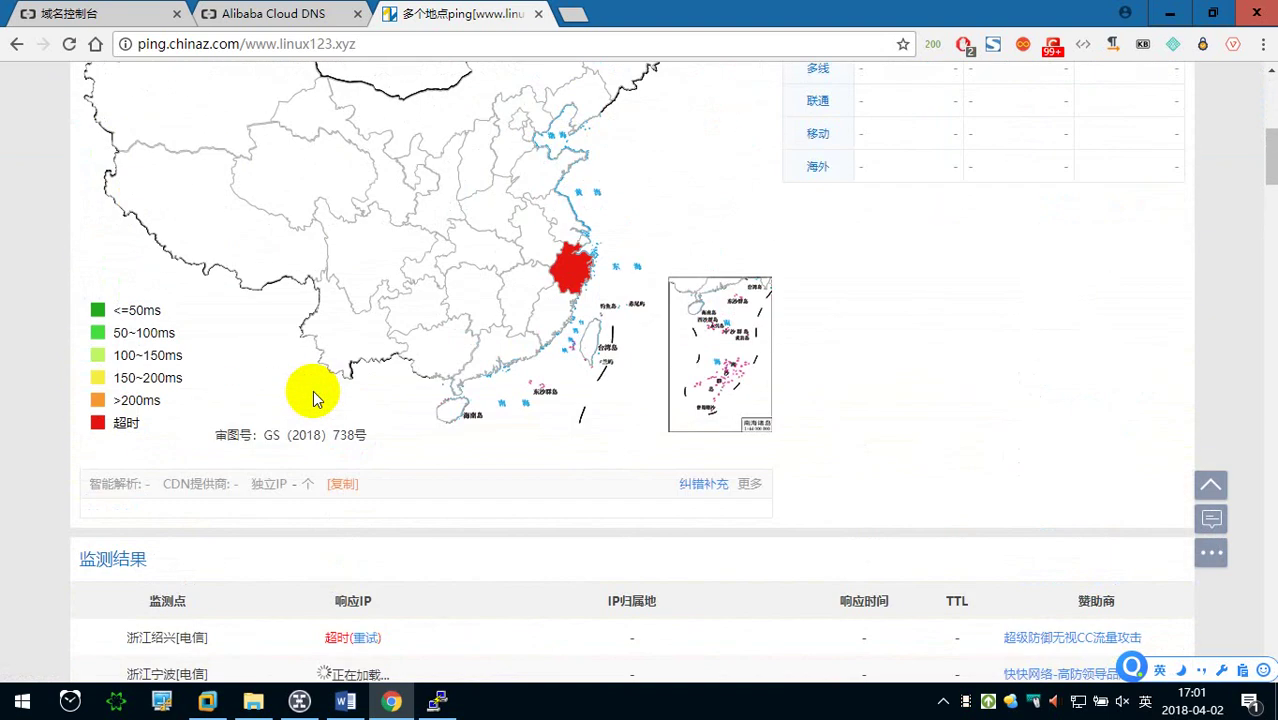
{"action": "scroll", "coordinate": [313, 397], "scroll_direction": "down", "scroll_amount": 5}
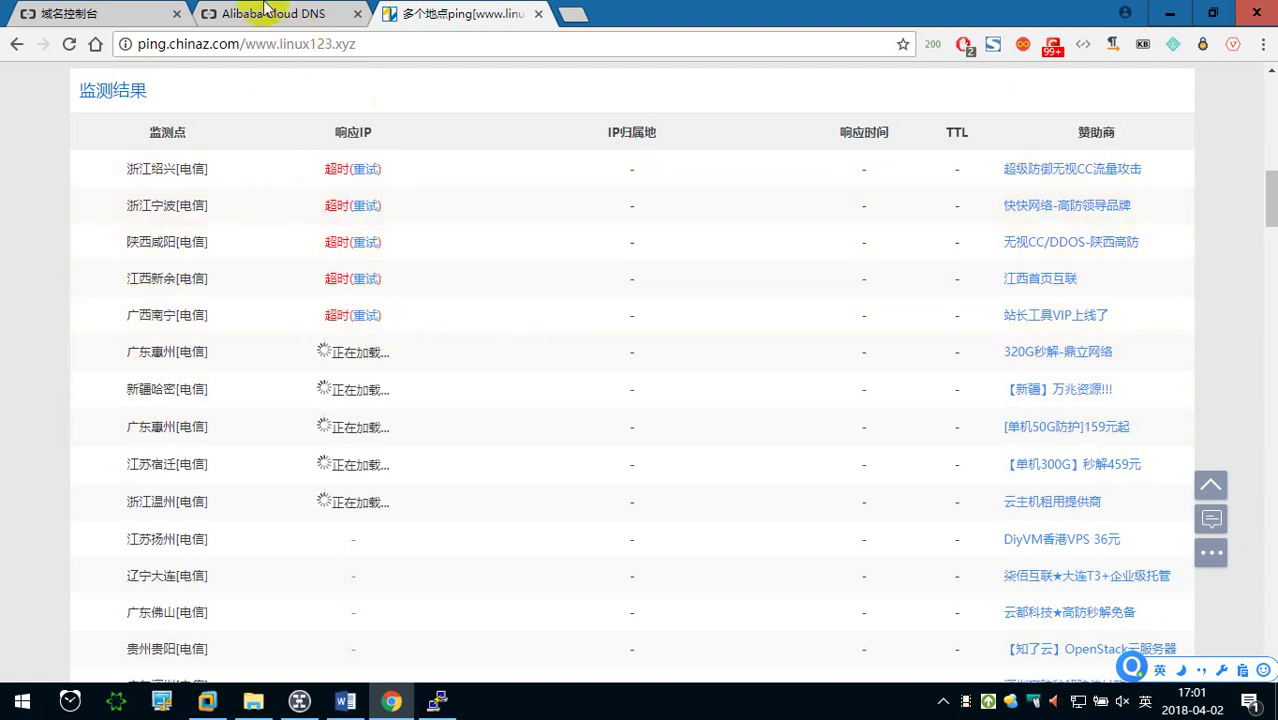
Step: Try 中国联通 as the resolution line, revert to 默认, and focus the record value field
{"action": "left_click", "coordinate": [265, 14]}
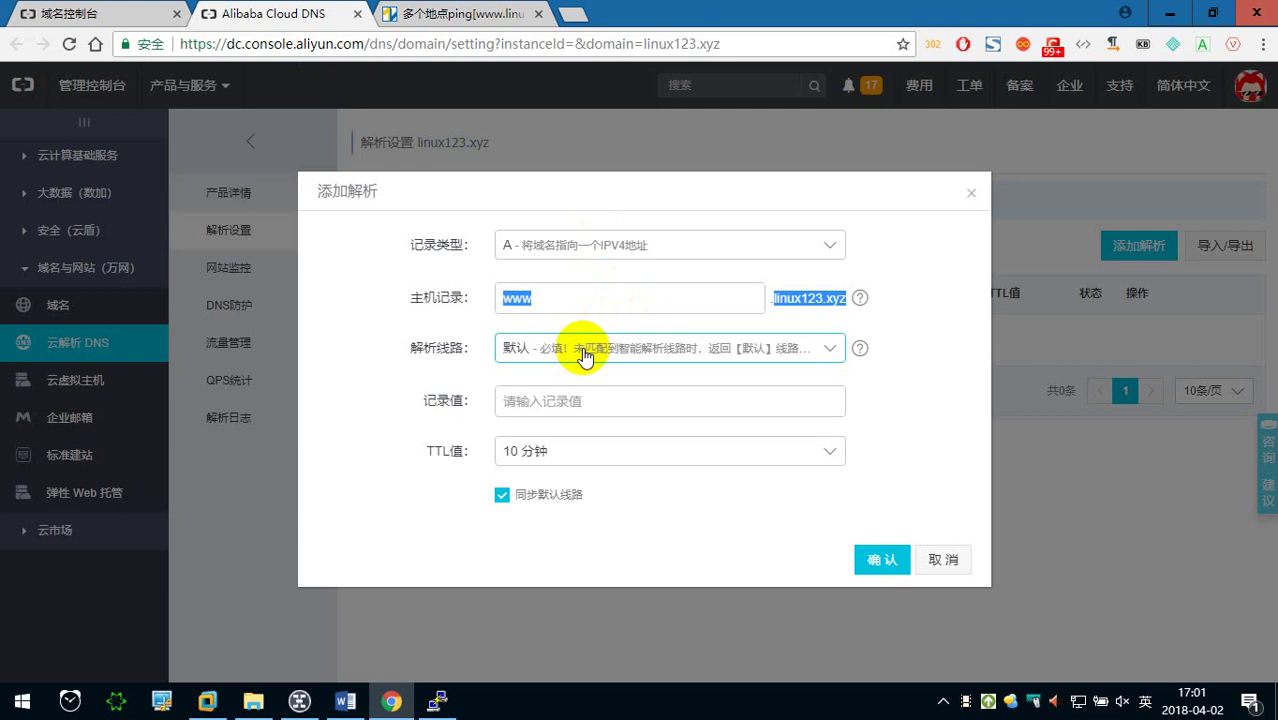
{"action": "left_click", "coordinate": [368, 377]}
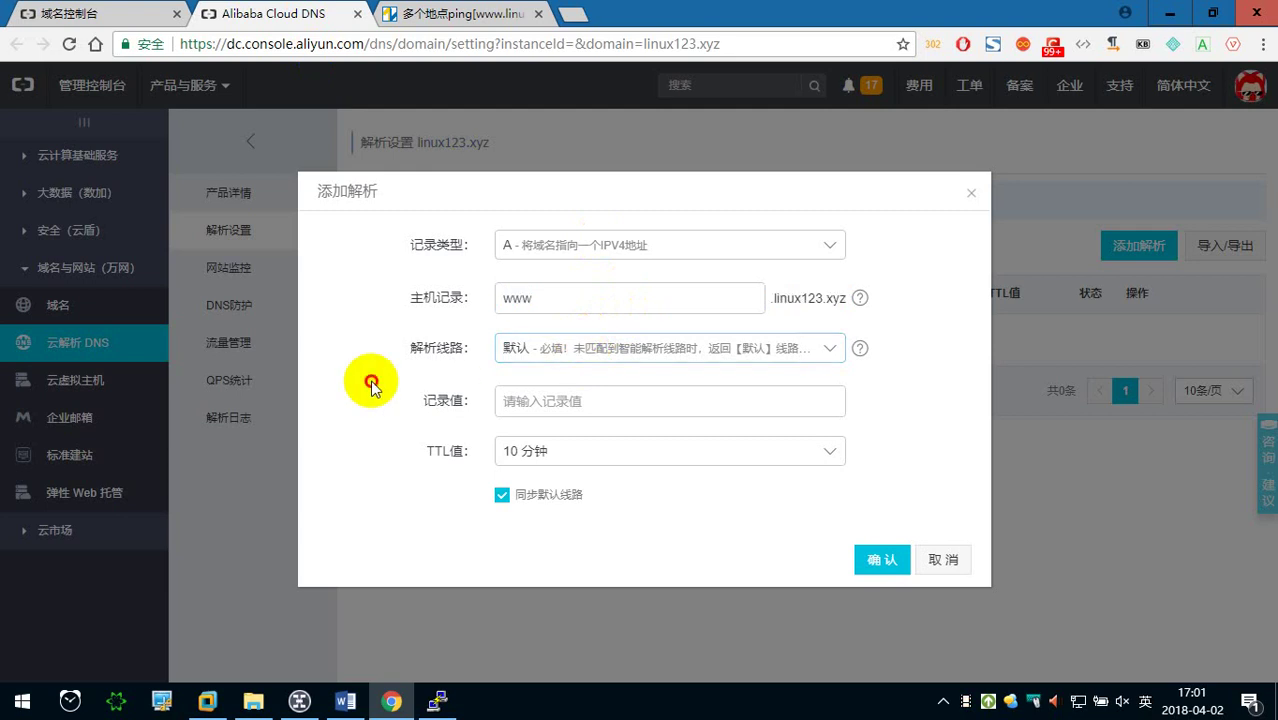
{"action": "left_click", "coordinate": [600, 360]}
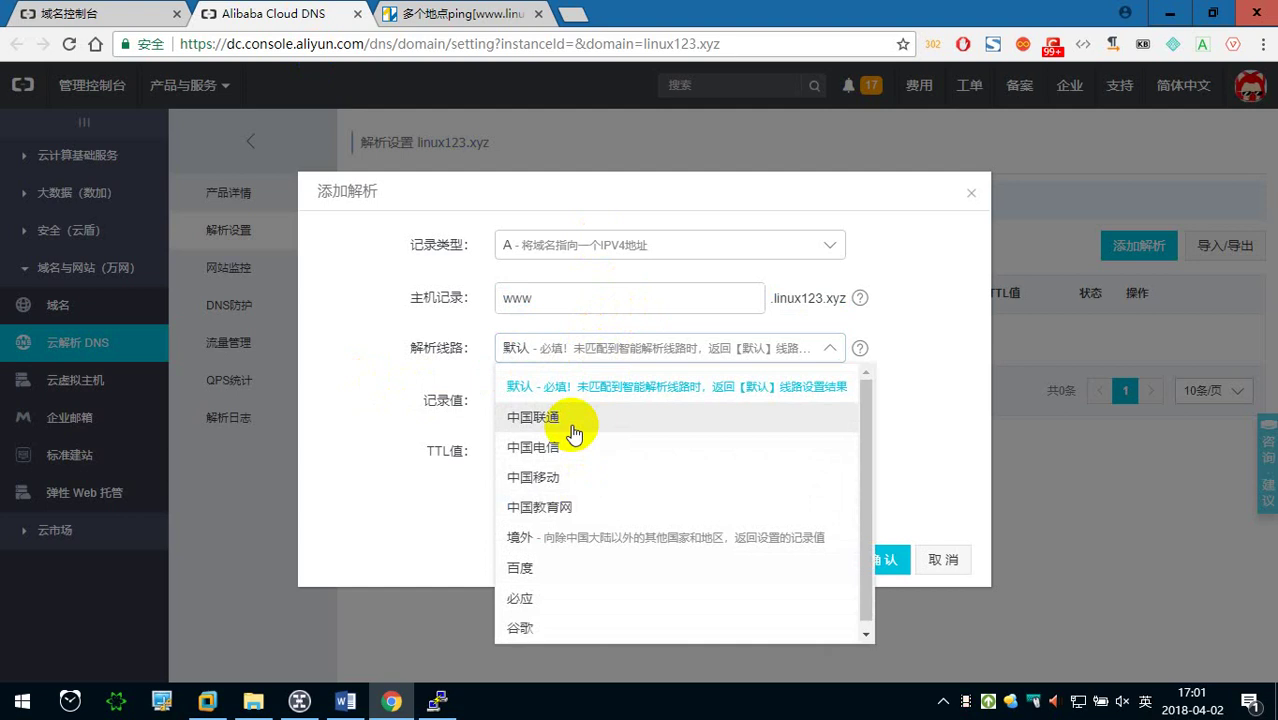
{"action": "left_click", "coordinate": [572, 428]}
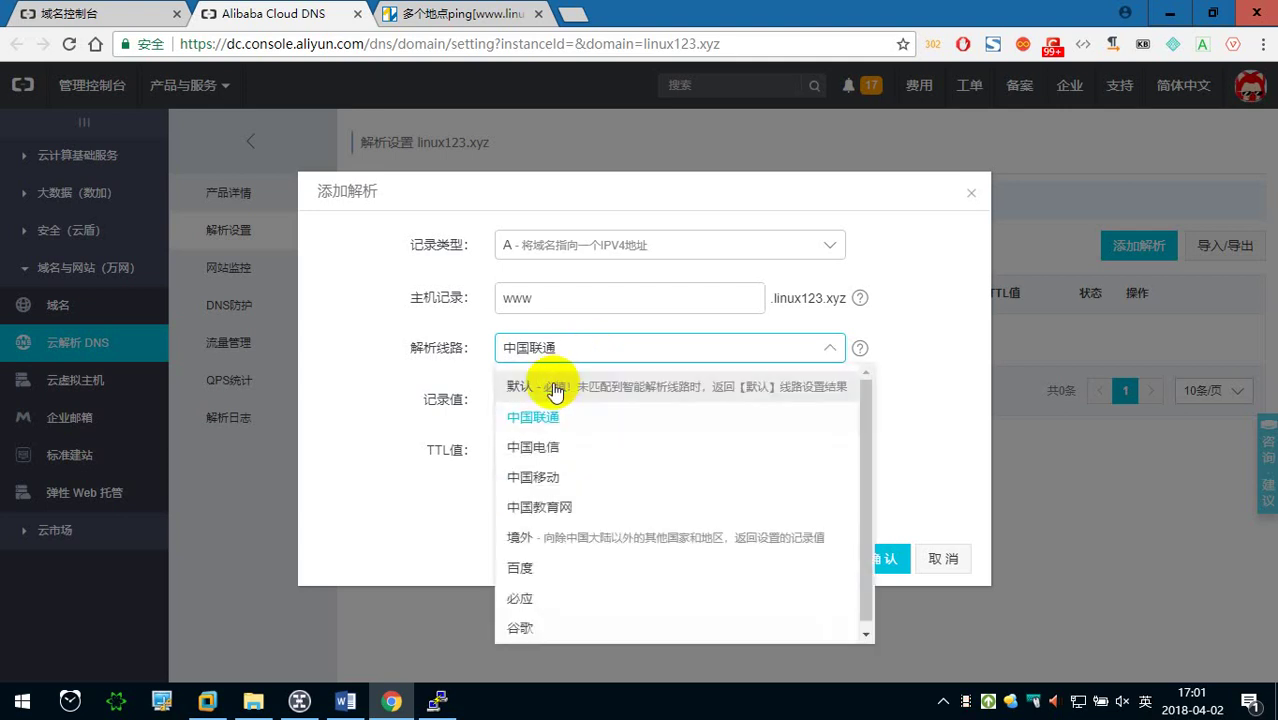
{"action": "left_click", "coordinate": [540, 380]}
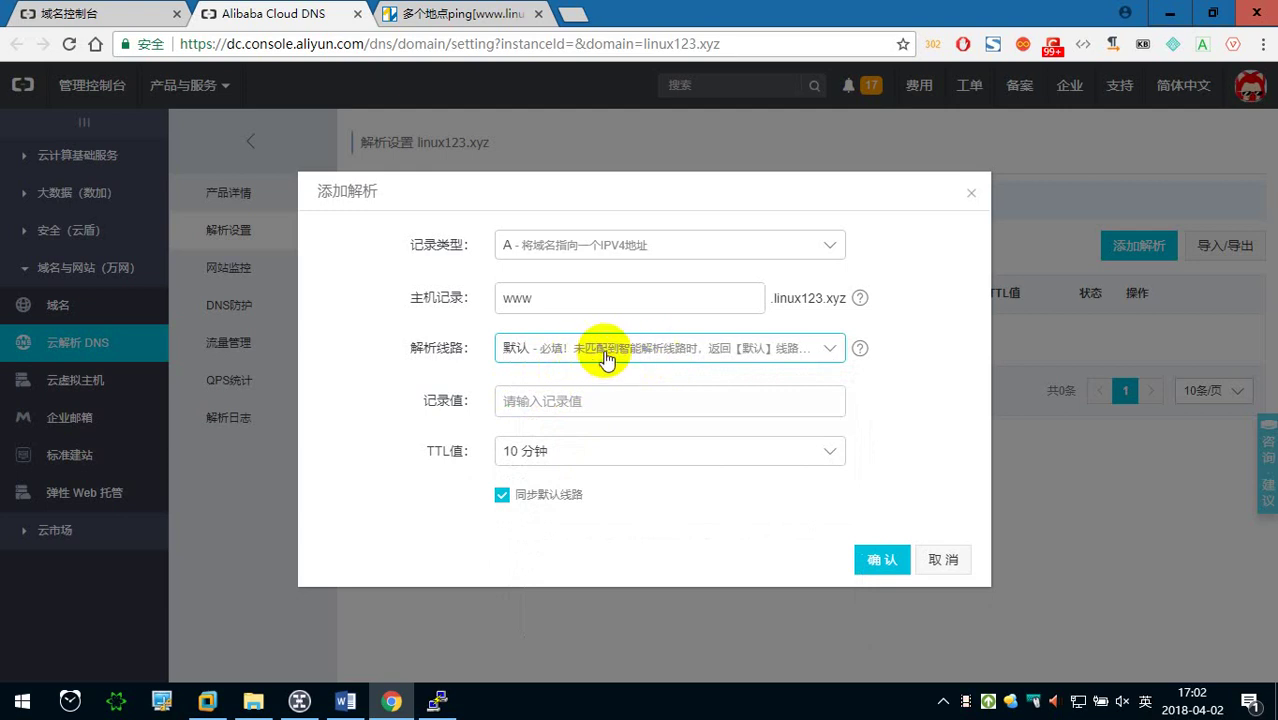
{"action": "left_click", "coordinate": [543, 392]}
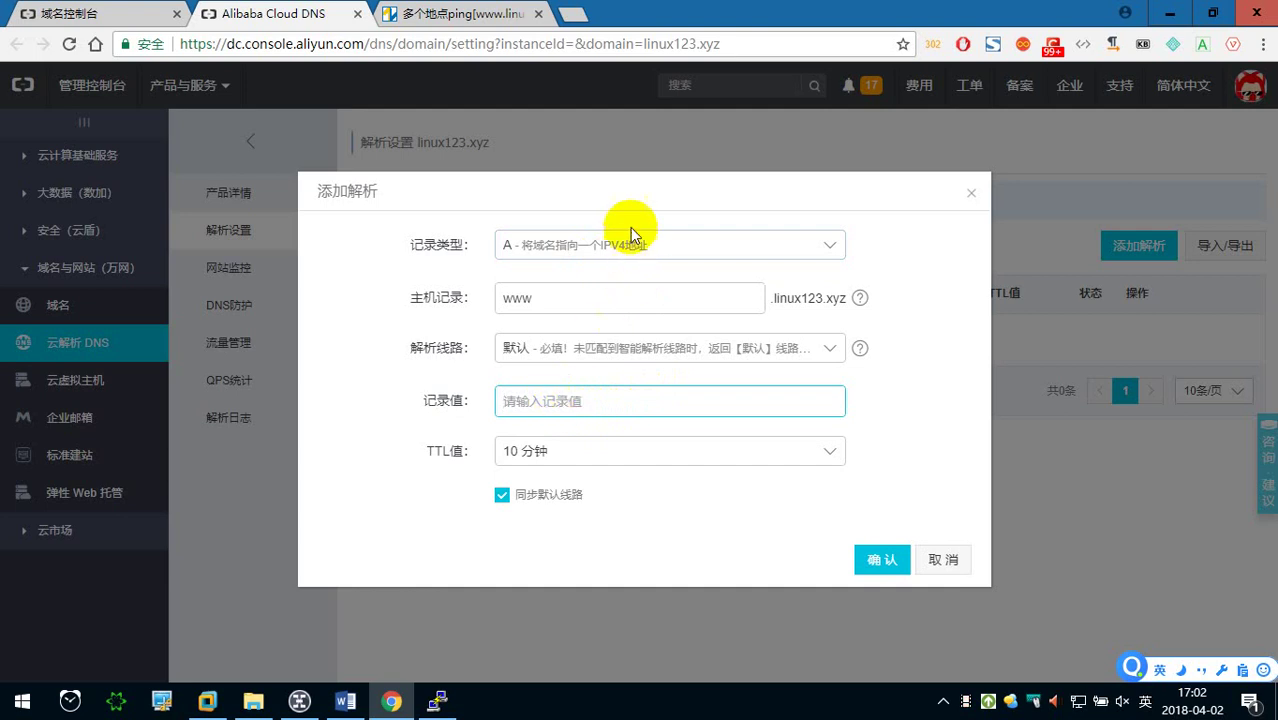
Step: Copy the server's public IP 39.104.60.10 from the ECS instance list
{"action": "left_click", "coordinate": [65, 14]}
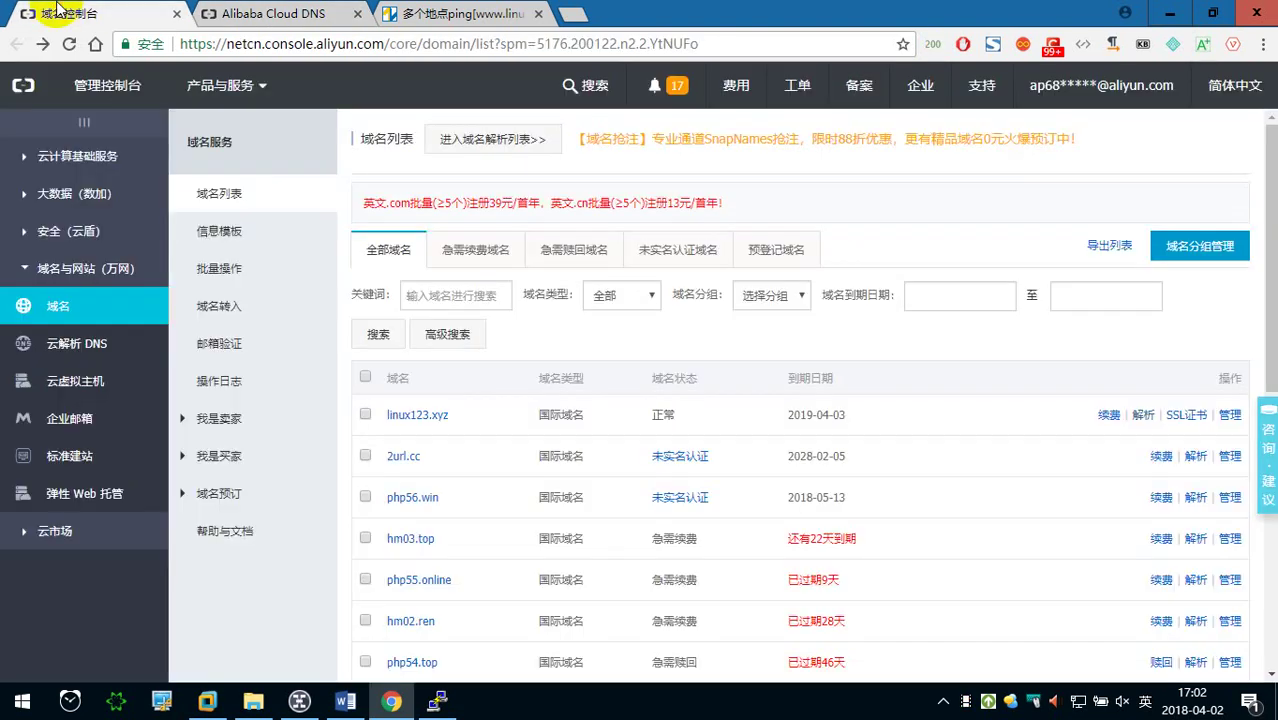
{"action": "left_click", "coordinate": [88, 160]}
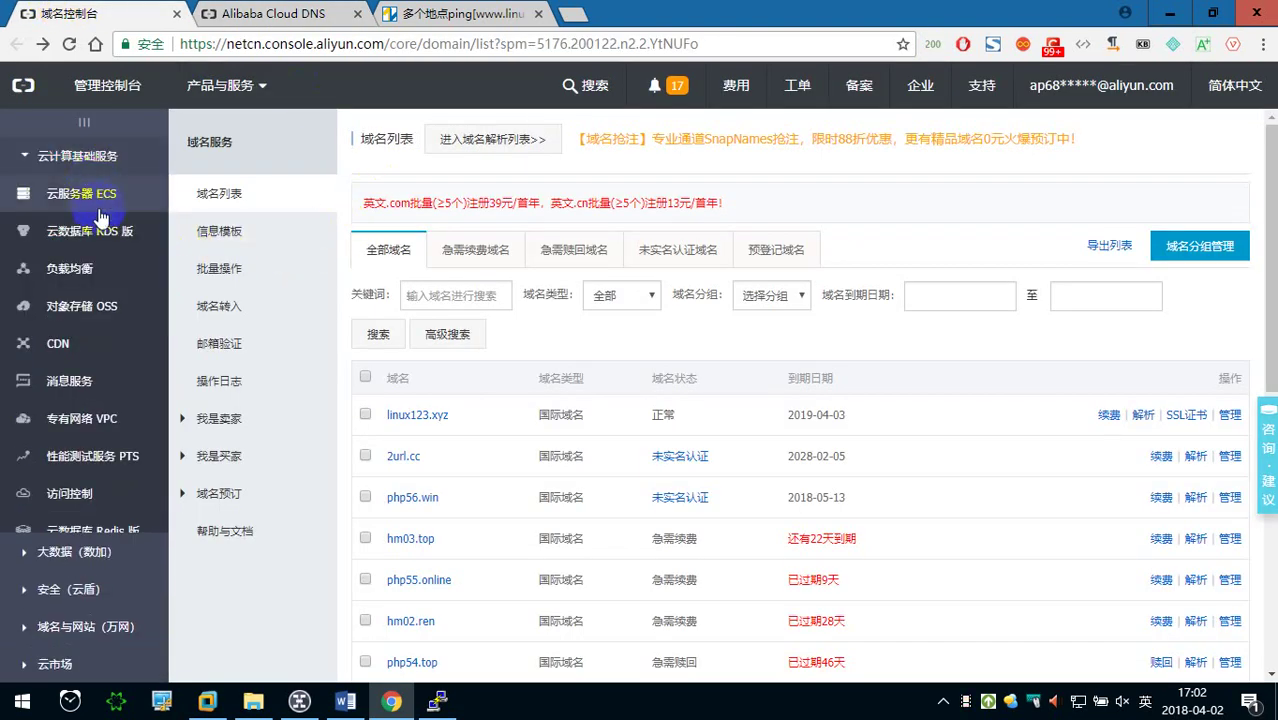
{"action": "left_click", "coordinate": [85, 193]}
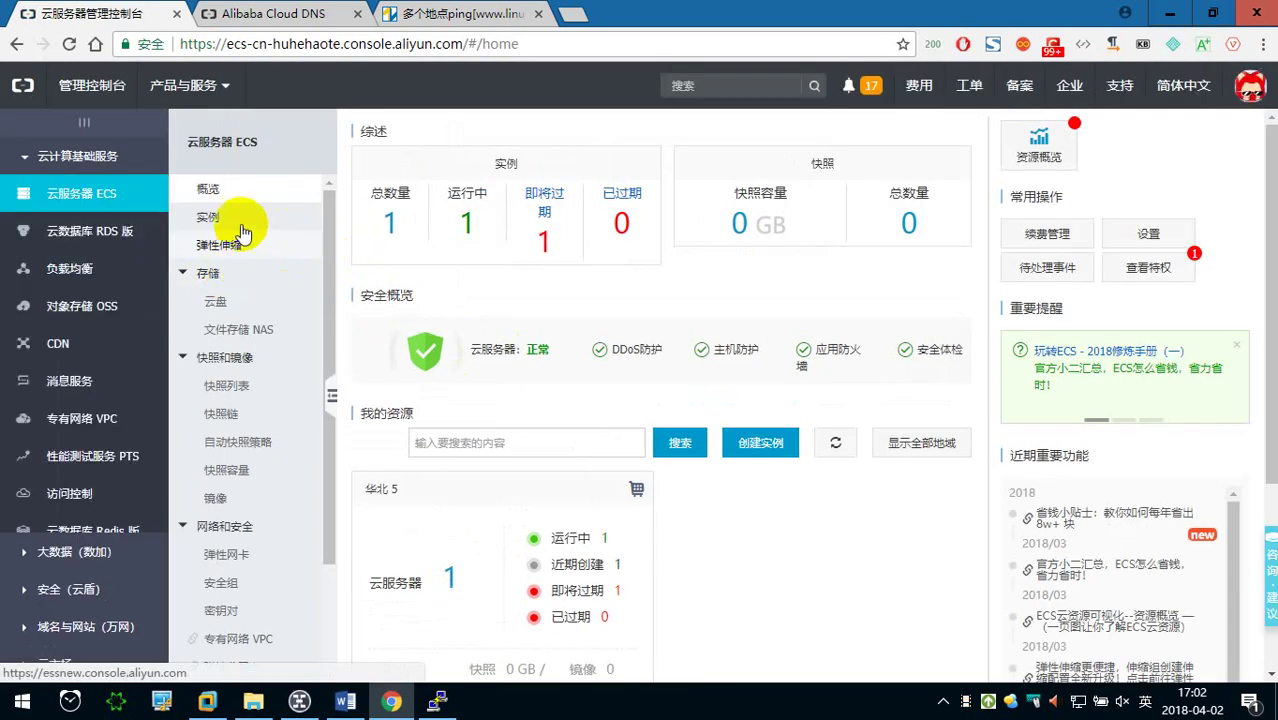
{"action": "left_click", "coordinate": [228, 217]}
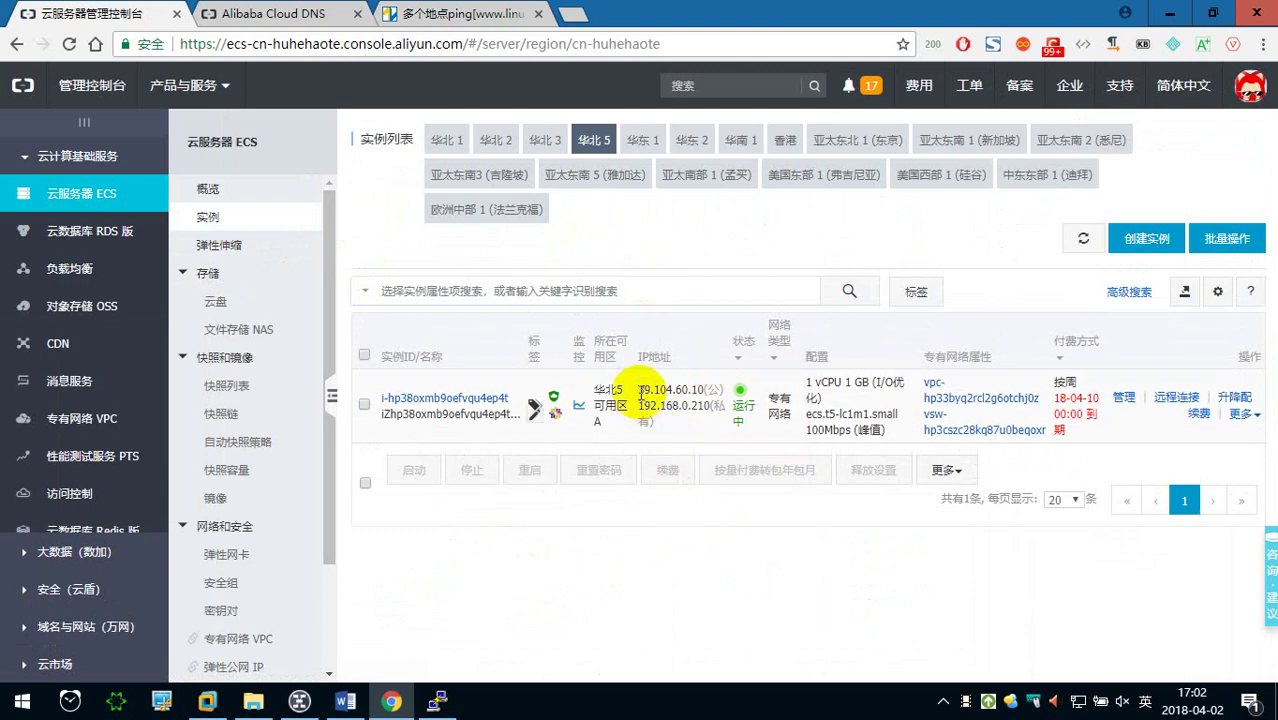
{"action": "left_click_drag", "start_coordinate": [638, 389], "coordinate": [699, 389]}
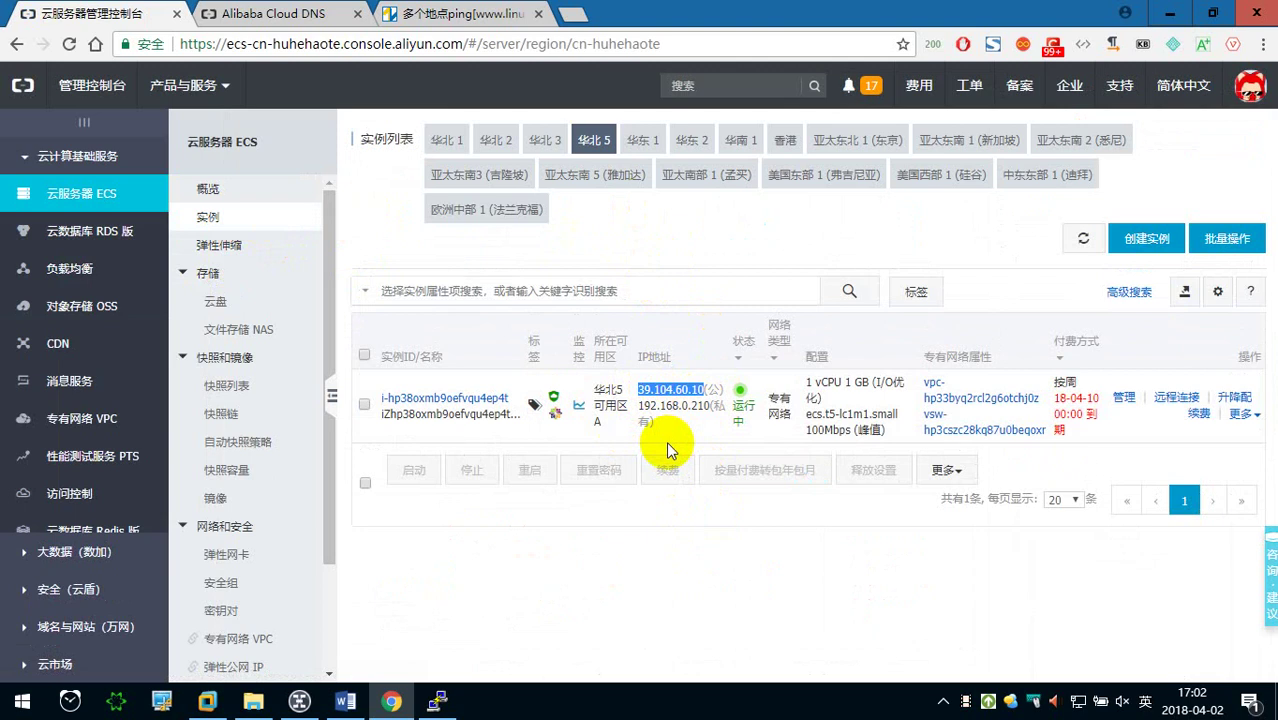
Step: Paste 39.104.60.10 into the DNS record's value field
{"action": "left_click", "coordinate": [465, 14]}
{"action": "left_click", "coordinate": [290, 14]}
{"action": "type", "text": "39.104.60.10"}
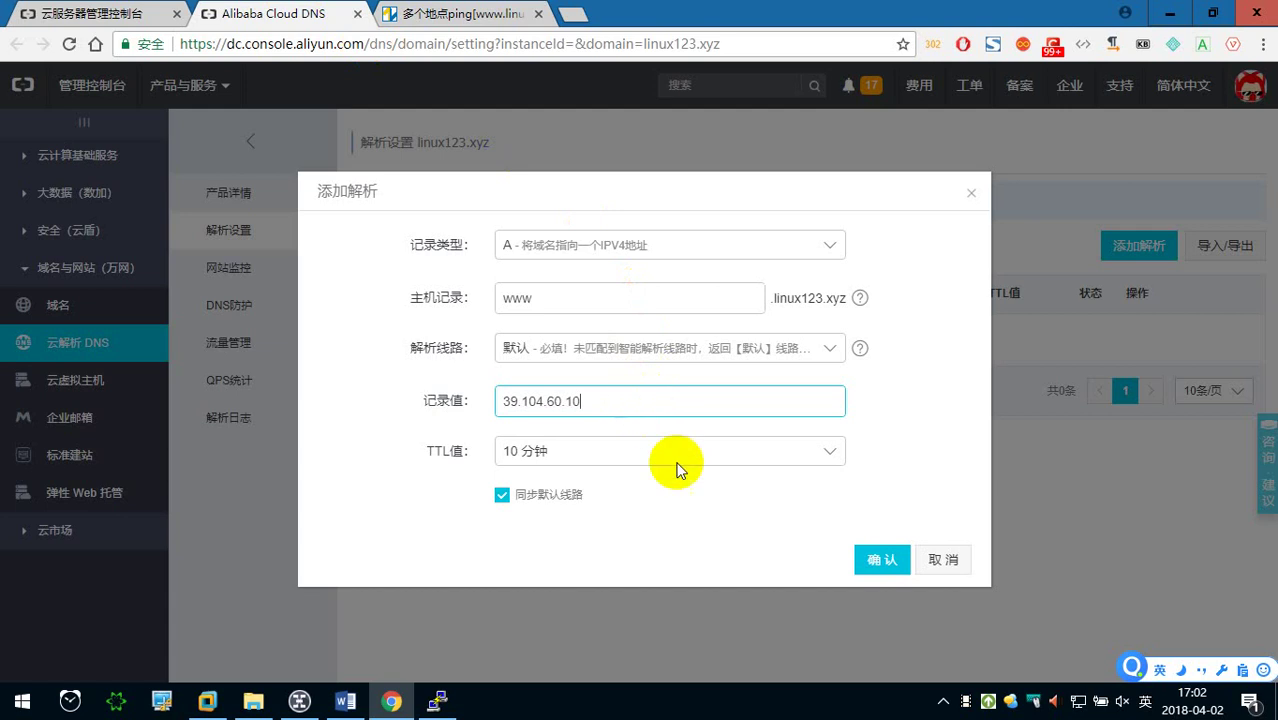
Step: Check the TTL options and keep the TTL at 10 分钟
{"action": "left_click", "coordinate": [717, 527]}
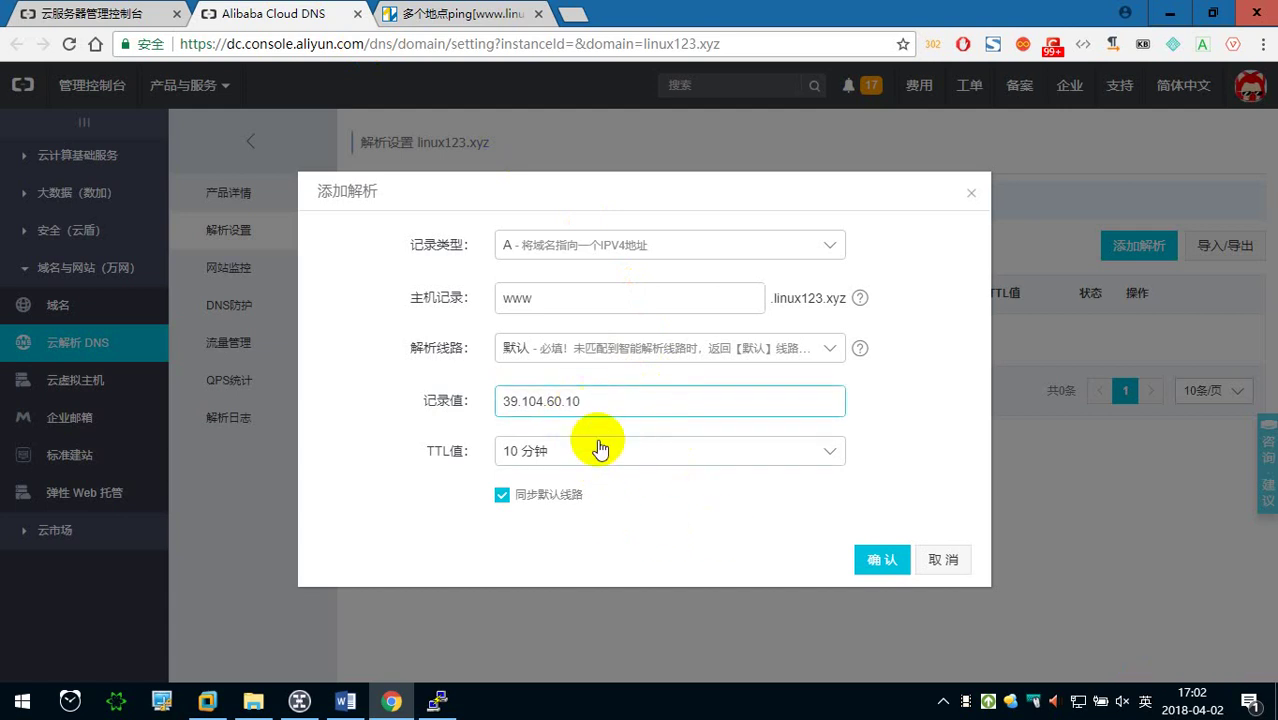
{"action": "left_click", "coordinate": [601, 401]}
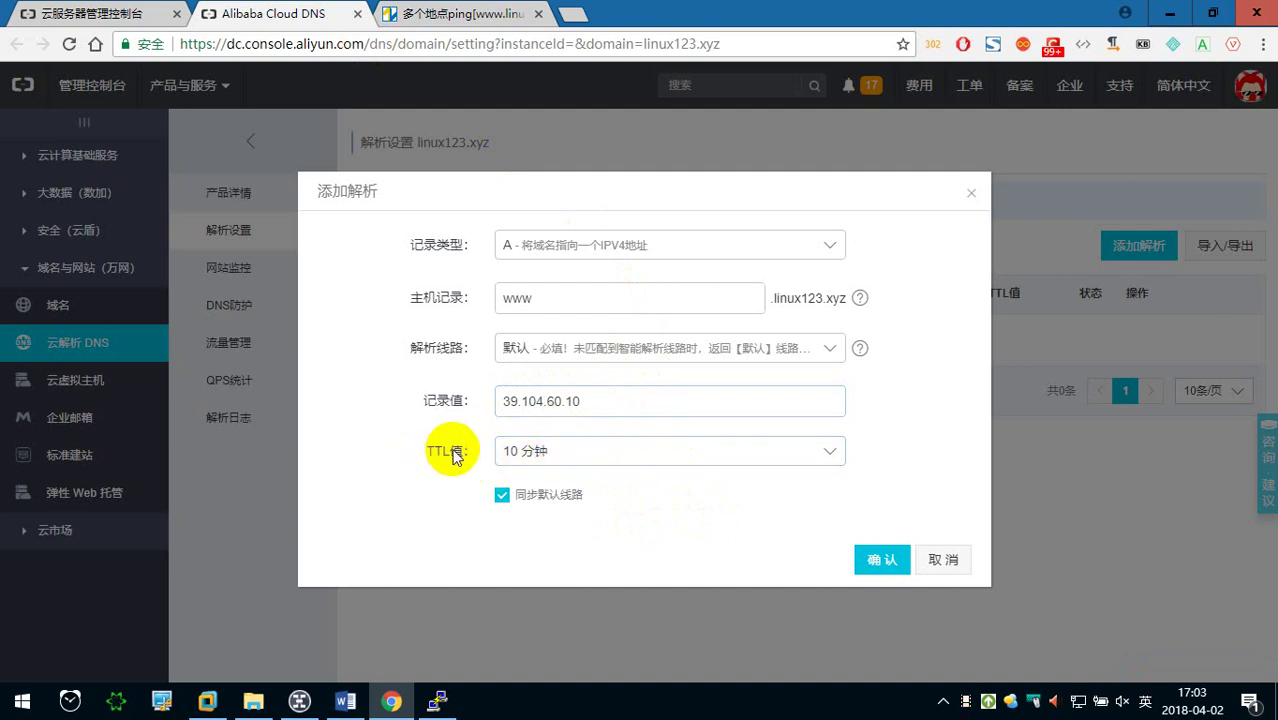
{"action": "left_click", "coordinate": [582, 450]}
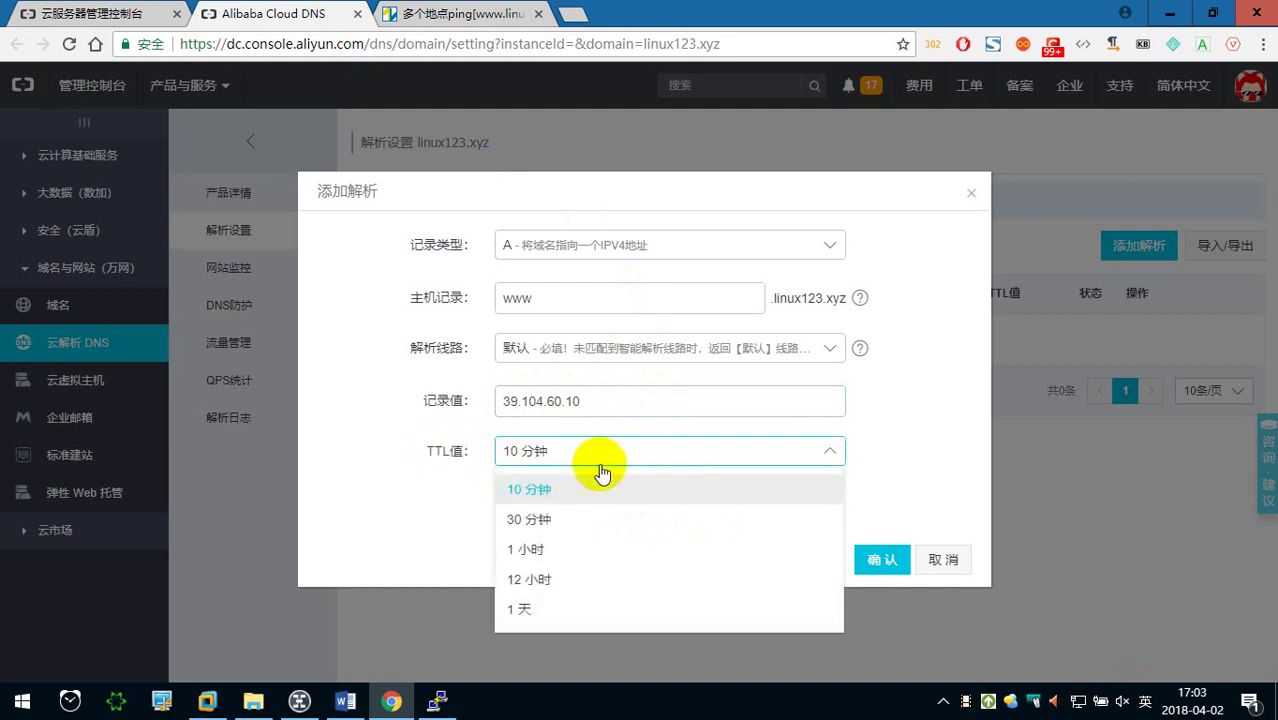
{"action": "left_click", "coordinate": [414, 510]}
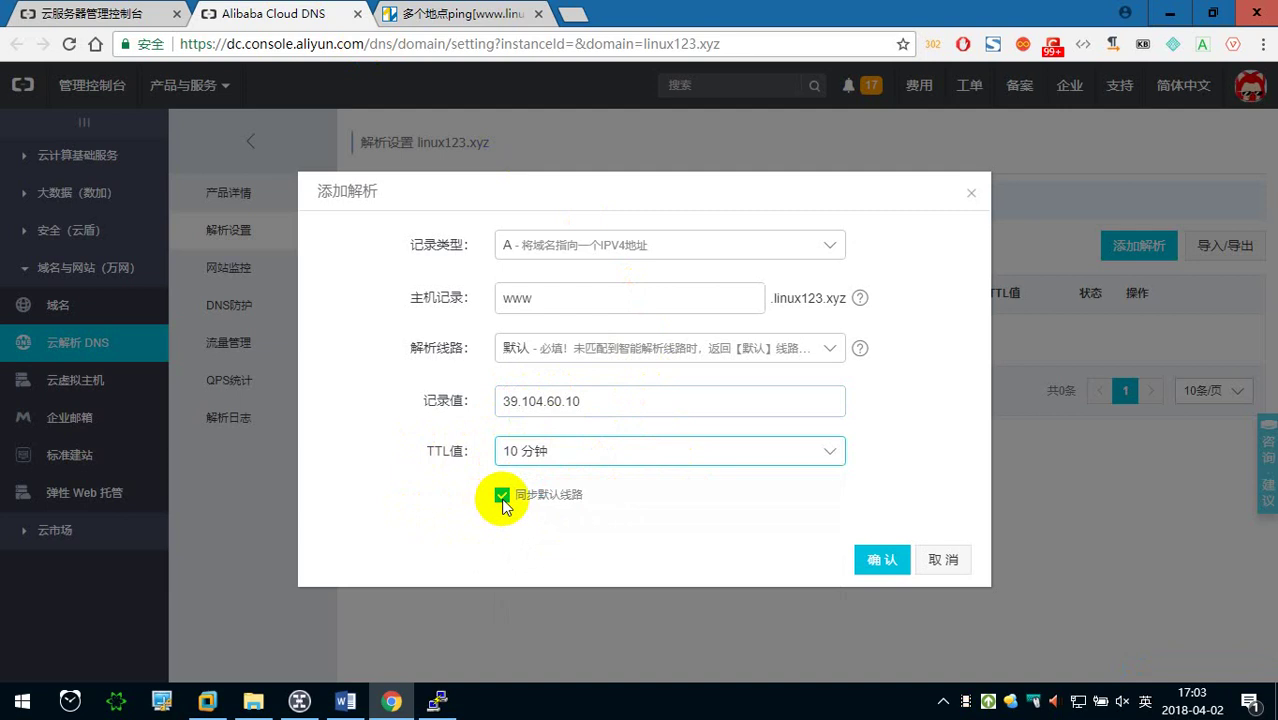
Step: Capture a screenshot of the completed 添加解析 form
{"action": "key", "text": "ctrl+alt+a"}
{"action": "left_click_drag", "start_coordinate": [366, 214], "coordinate": [973, 580]}
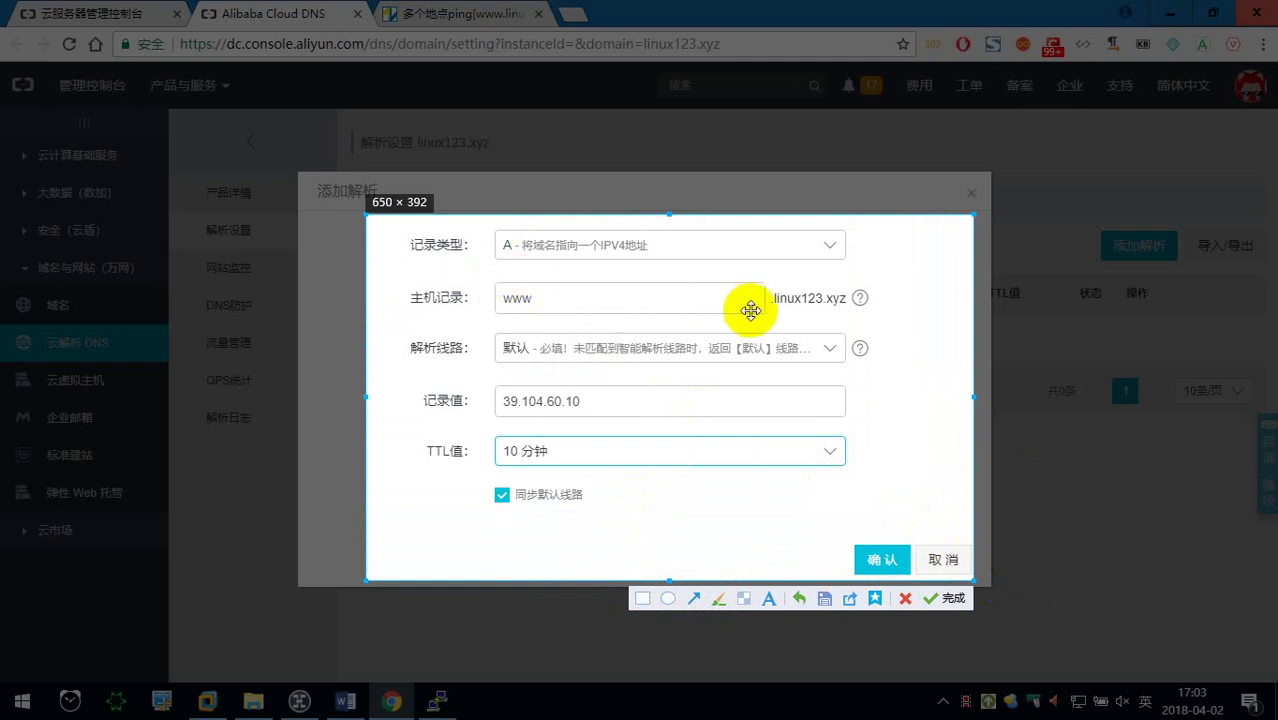
{"action": "left_click", "coordinate": [926, 598]}
Step: Type '例如：需要将www.linux123.xyz解析到之前购买的云主机上' in the Word notes
{"action": "left_click", "coordinate": [345, 700]}
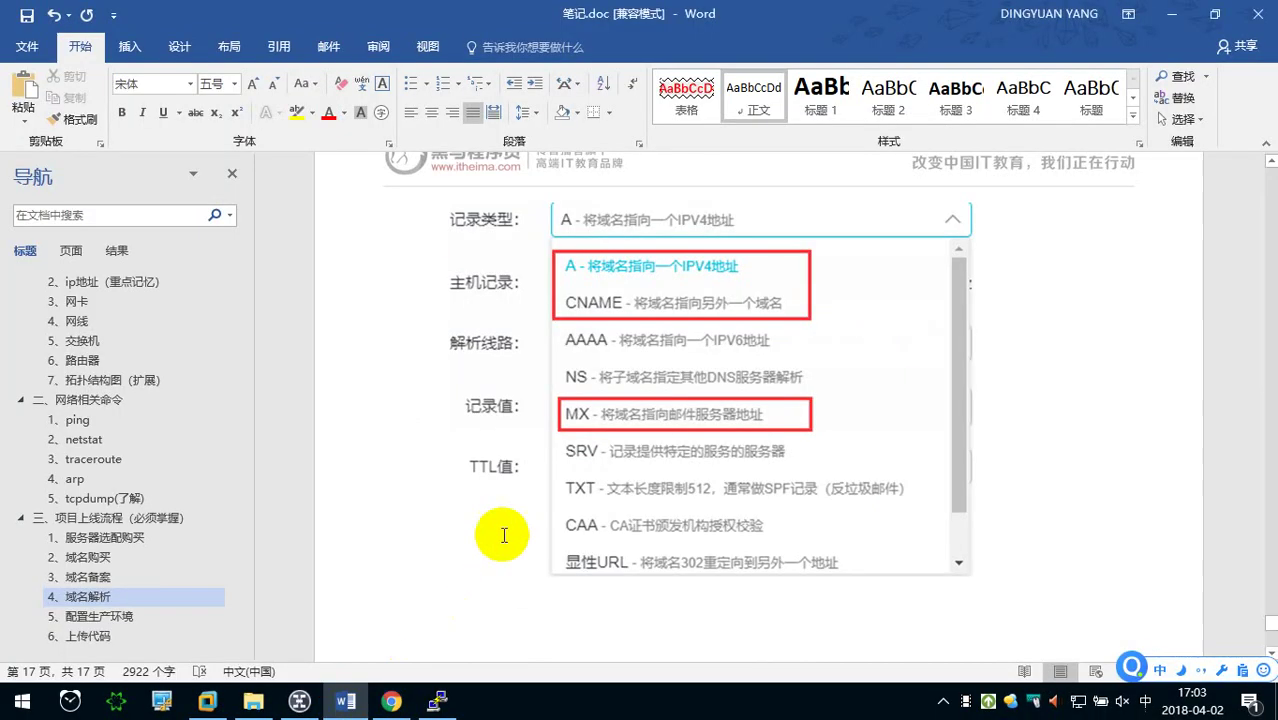
{"action": "scroll", "coordinate": [520, 525], "scroll_direction": "down", "scroll_amount": 3}
{"action": "type", "text": "liru :xuyao"}
{"action": "key", "text": "space"}
{"action": "type", "text": "jiang"}
{"action": "key", "text": "space"}
{"action": "type", "text": "www.linux123.xy"}
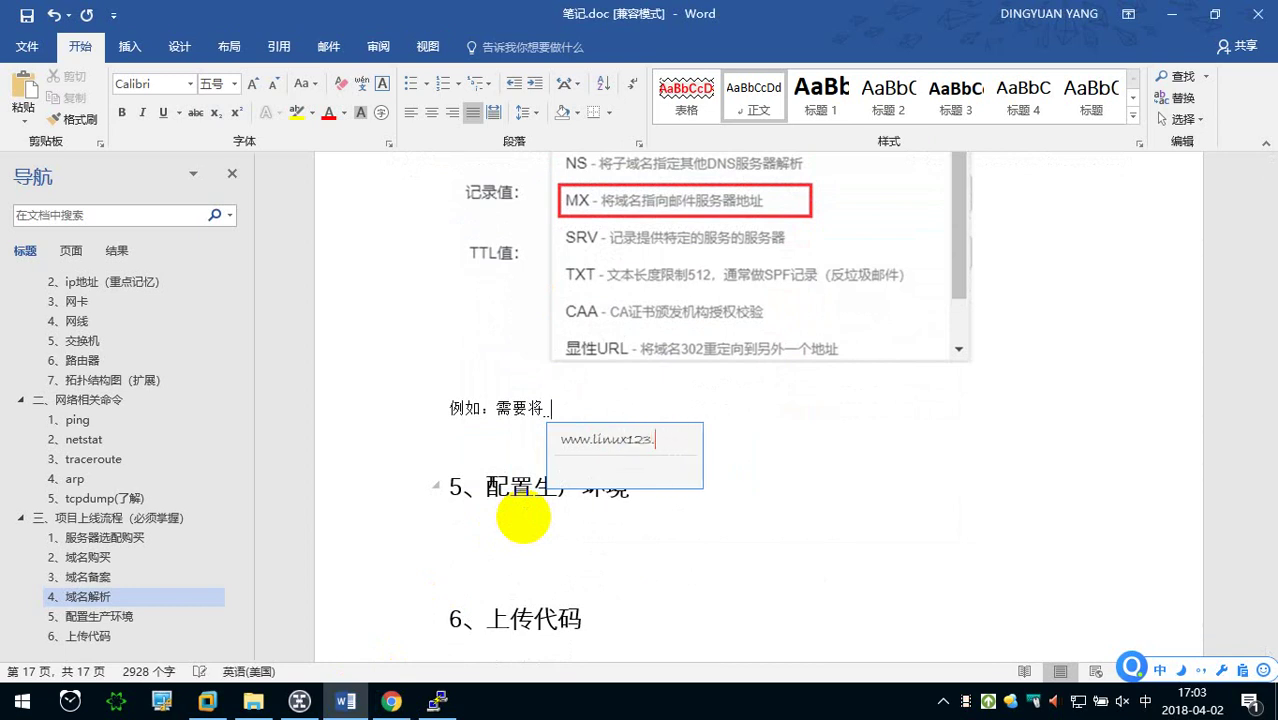
{"action": "type", "text": "z"}
{"action": "key", "text": "space"}
{"action": "type", "text": "jiexi"}
{"action": "key", "text": "space"}
{"action": "type", "text": "d3zhiqian"}
{"action": "key", "text": "space"}
{"action": "type", "text": "goumai"}
{"action": "key", "text": "space"}
{"action": "type", "text": "de yun"}
{"action": "key", "text": "space"}
{"action": "type", "text": "zhujishang"}
{"action": "key", "text": "space"}
Step: Finish the sentence with '，则解析可以设置如下：' and paste the A-record screenshot below it
{"action": "type", "text": ",z3jiexi"}
{"action": "key", "text": "space"}
{"action": "type", "text": "keyi"}
{"action": "key", "text": "space"}
{"action": "type", "text": "shezh"}
{"action": "key", "text": "space"}
{"action": "type", "text": "yu'xia"}
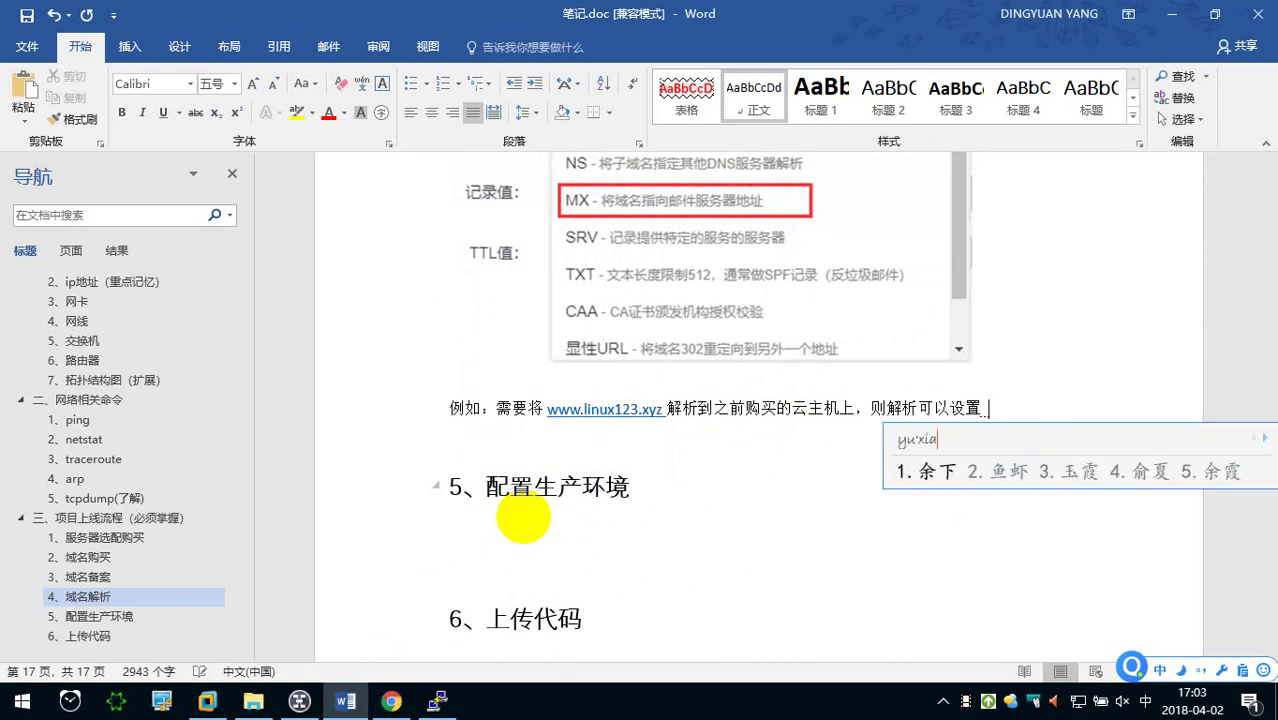
{"action": "key", "text": "BackSpace"}
{"action": "key", "text": "BackSpace"}
{"action": "key", "text": "BackSpace"}
{"action": "key", "text": "BackSpace"}
{"action": "key", "text": "BackSpace"}
{"action": "type", "text": "ri'x"}
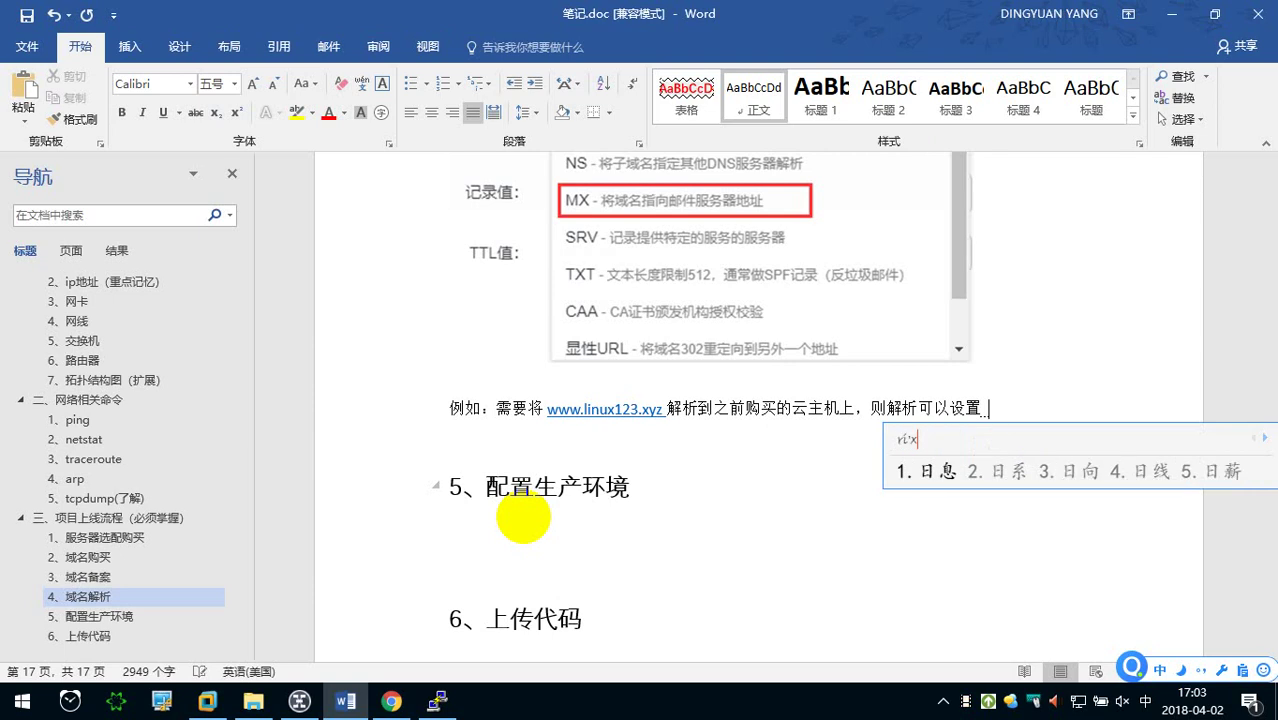
{"action": "type", "text": "a"}
{"action": "key", "text": "BackSpace"}
{"action": "key", "text": "BackSpace"}
{"action": "type", "text": "xia"}
{"action": "key", "text": "space"}
{"action": "type", "text": "："}
{"action": "key", "text": "Return"}
{"action": "key", "text": "ctrl+v"}
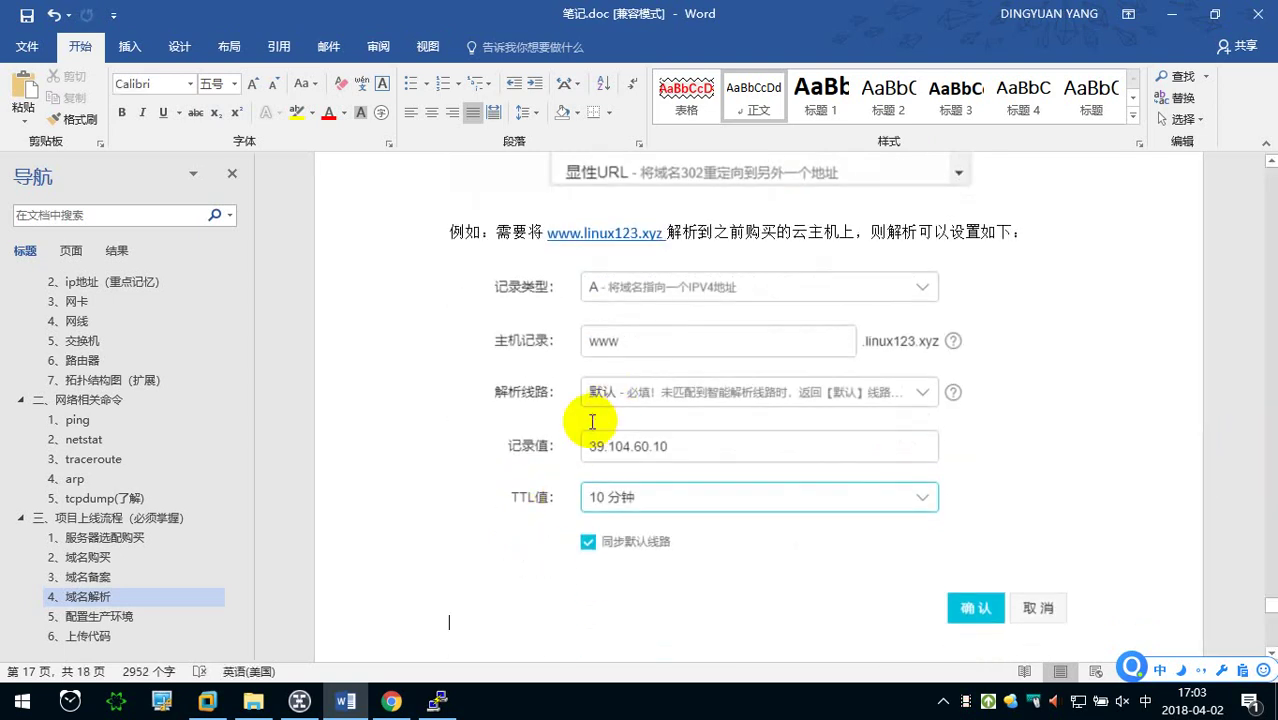
{"action": "left_click", "coordinate": [391, 701]}
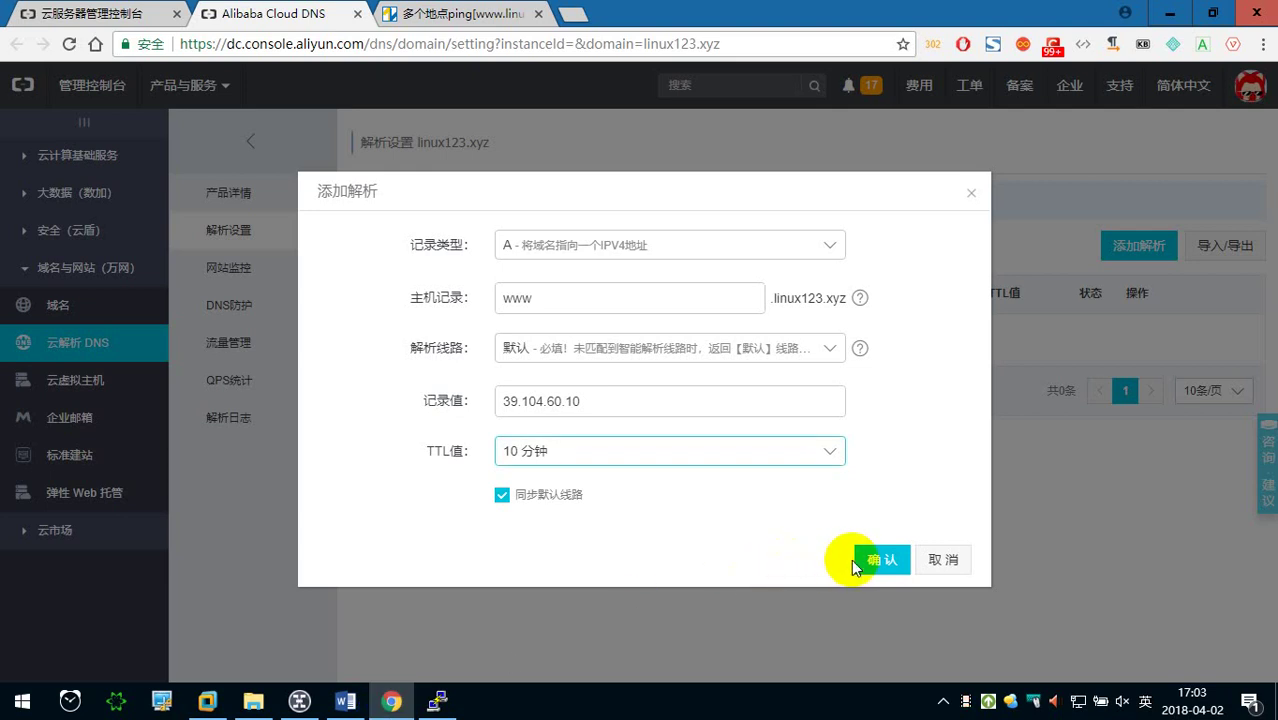
Step: Review the Chinaz ping results, then confirm the www A record pointing to 39.104.60.10
{"action": "left_click", "coordinate": [470, 12]}
{"action": "scroll", "coordinate": [475, 291], "scroll_direction": "down", "scroll_amount": 3}
{"action": "scroll", "coordinate": [475, 291], "scroll_direction": "down", "scroll_amount": 3}
{"action": "scroll", "coordinate": [475, 291], "scroll_direction": "down", "scroll_amount": 3}
{"action": "scroll", "coordinate": [475, 291], "scroll_direction": "down", "scroll_amount": 3}
{"action": "scroll", "coordinate": [475, 291], "scroll_direction": "down", "scroll_amount": 3}
{"action": "scroll", "coordinate": [475, 291], "scroll_direction": "down", "scroll_amount": 3}
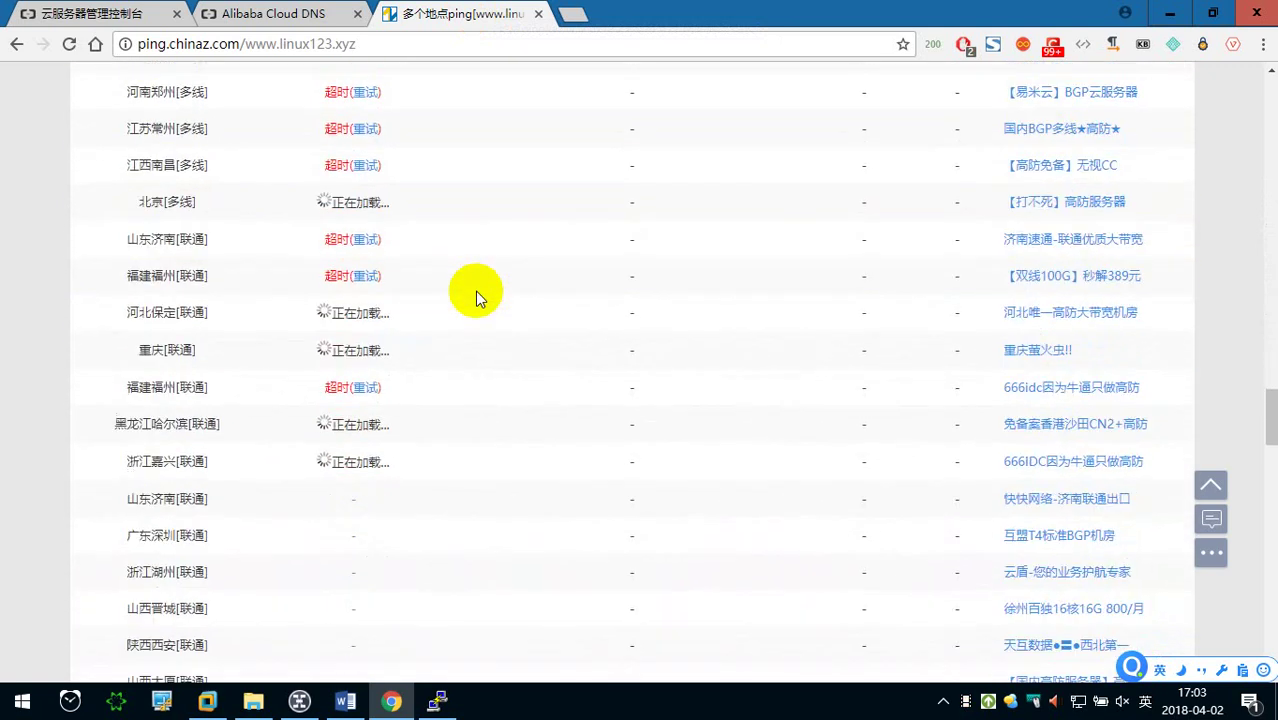
{"action": "scroll", "coordinate": [475, 291], "scroll_direction": "down", "scroll_amount": 2}
{"action": "scroll", "coordinate": [475, 291], "scroll_direction": "up", "scroll_amount": 3}
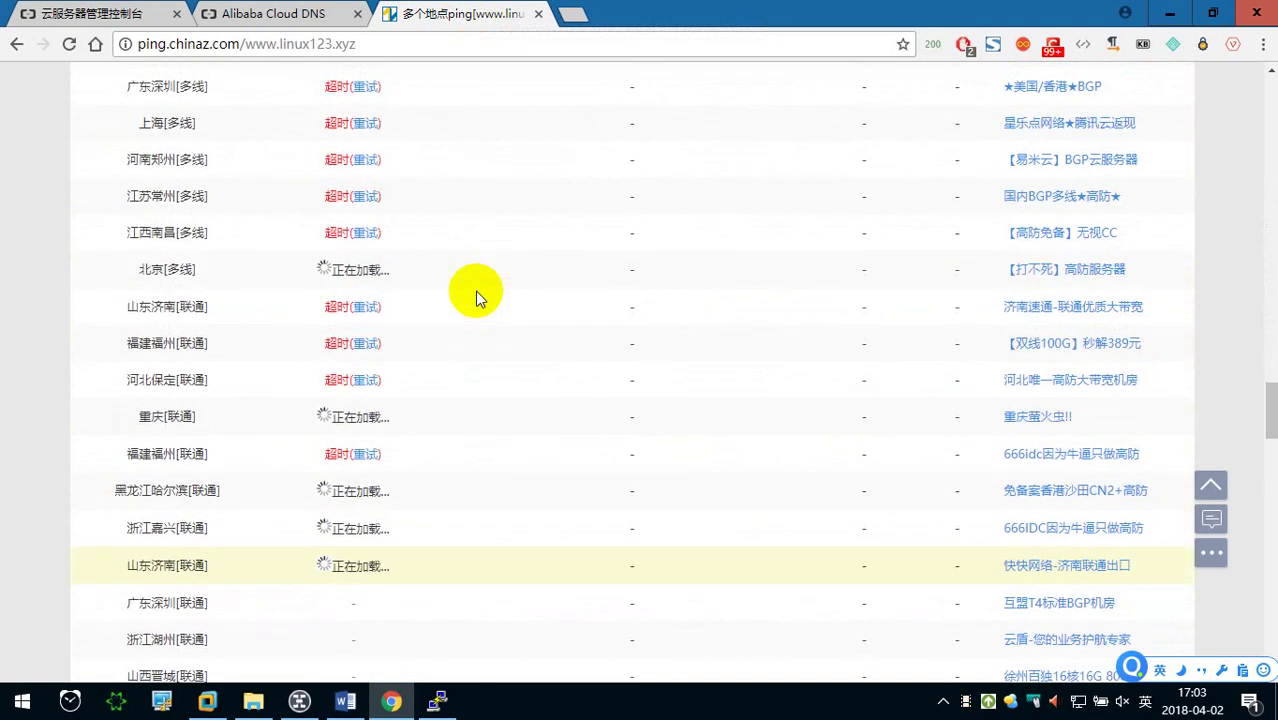
{"action": "scroll", "coordinate": [475, 291], "scroll_direction": "up", "scroll_amount": 1}
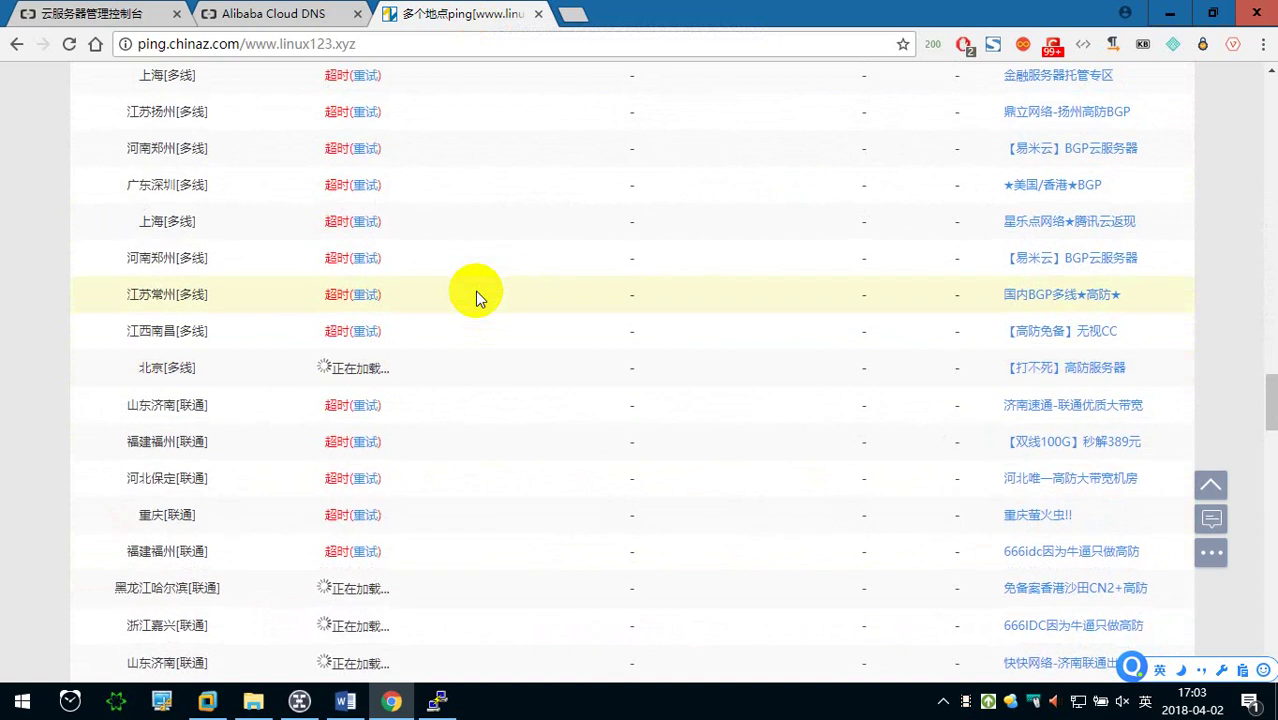
{"action": "scroll", "coordinate": [475, 291], "scroll_direction": "down", "scroll_amount": 4}
{"action": "scroll", "coordinate": [430, 330], "scroll_direction": "down", "scroll_amount": 3}
{"action": "scroll", "coordinate": [450, 294], "scroll_direction": "down", "scroll_amount": 4}
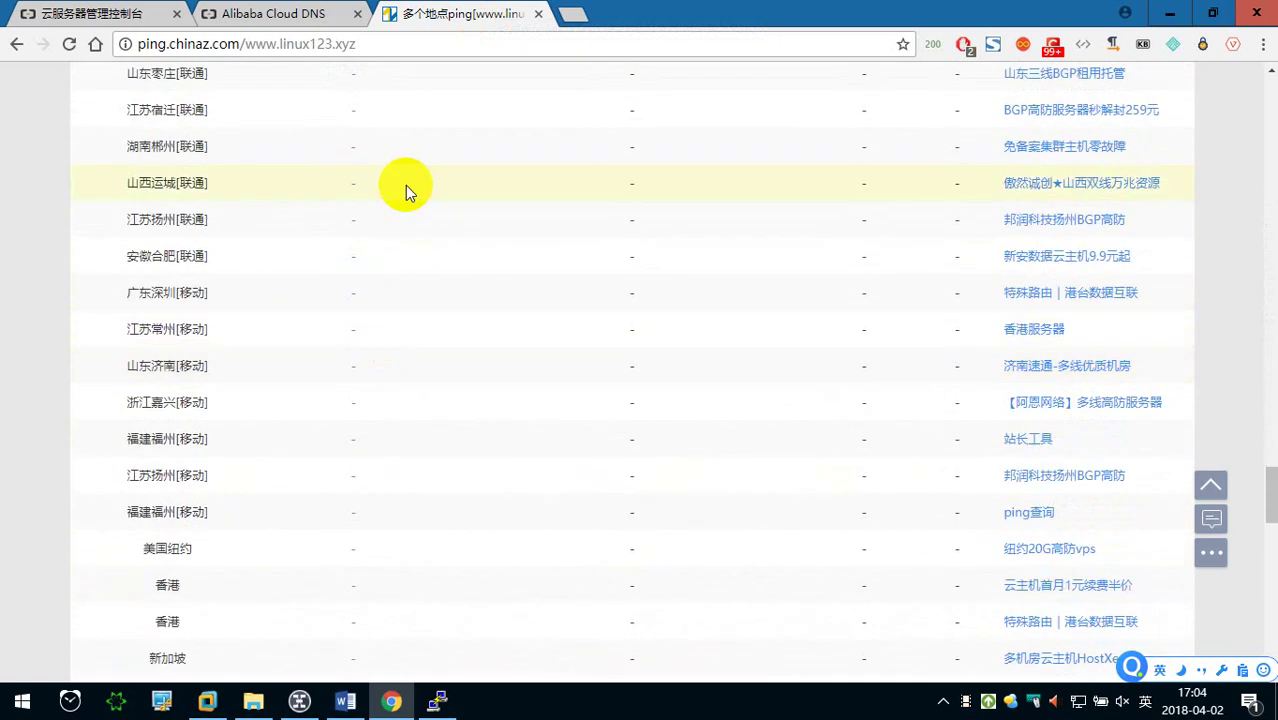
{"action": "left_click", "coordinate": [278, 14]}
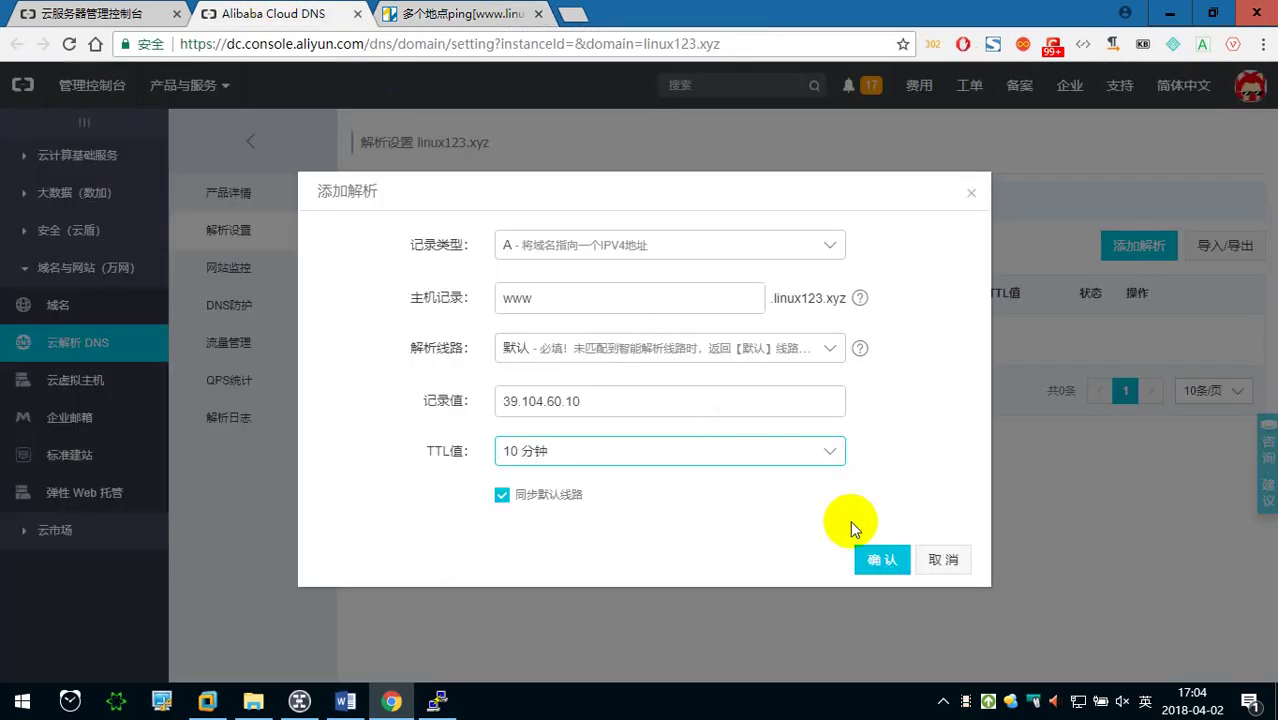
{"action": "left_click", "coordinate": [872, 560]}
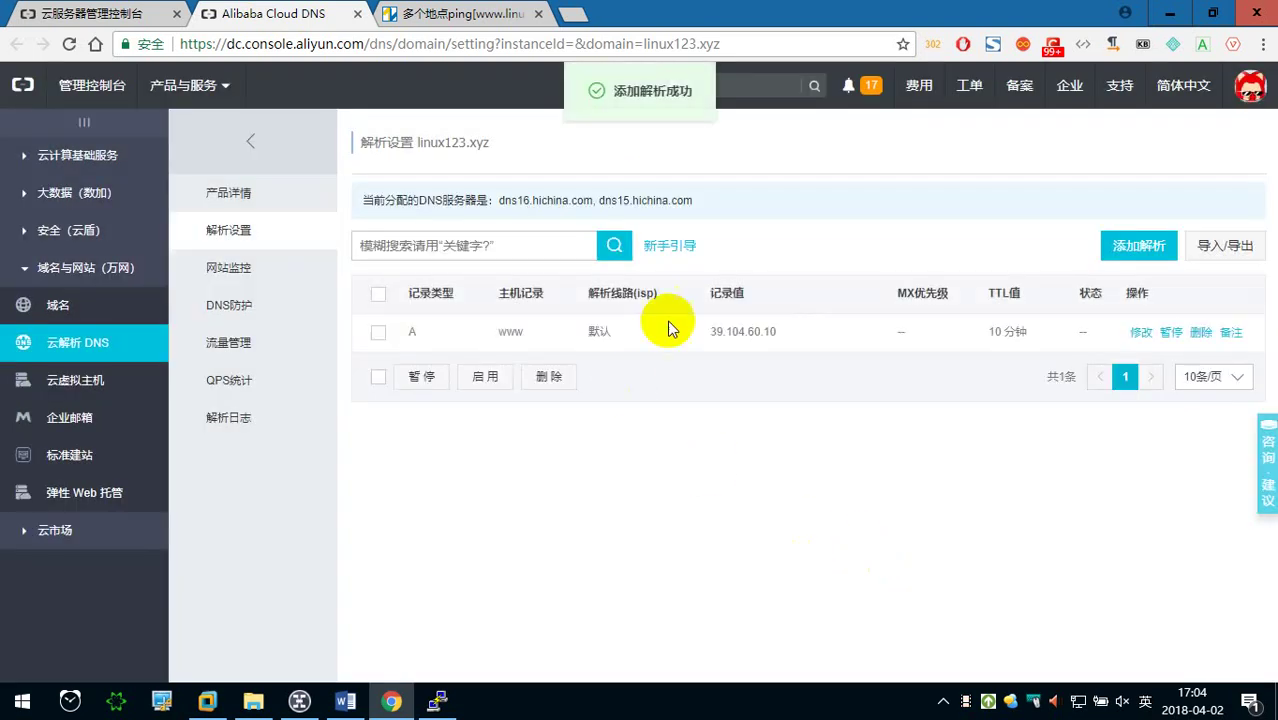
{"action": "left_click", "coordinate": [477, 8]}
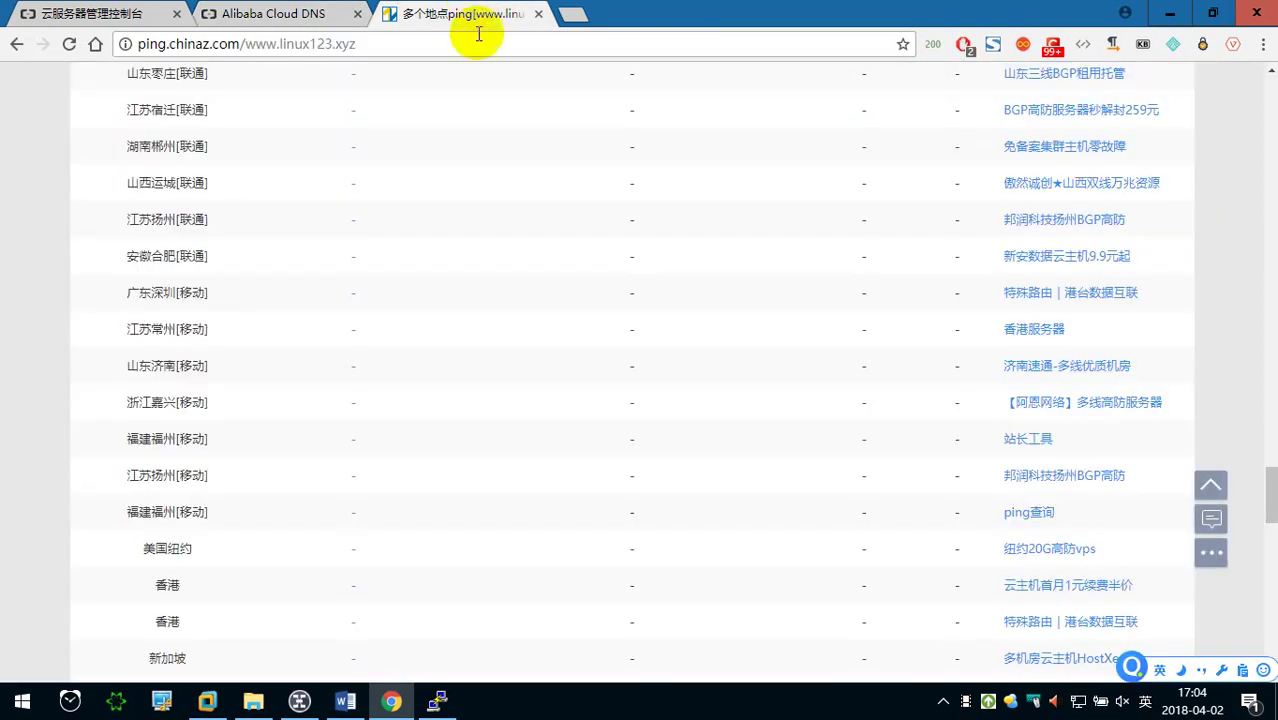
{"action": "left_click", "coordinate": [362, 44]}
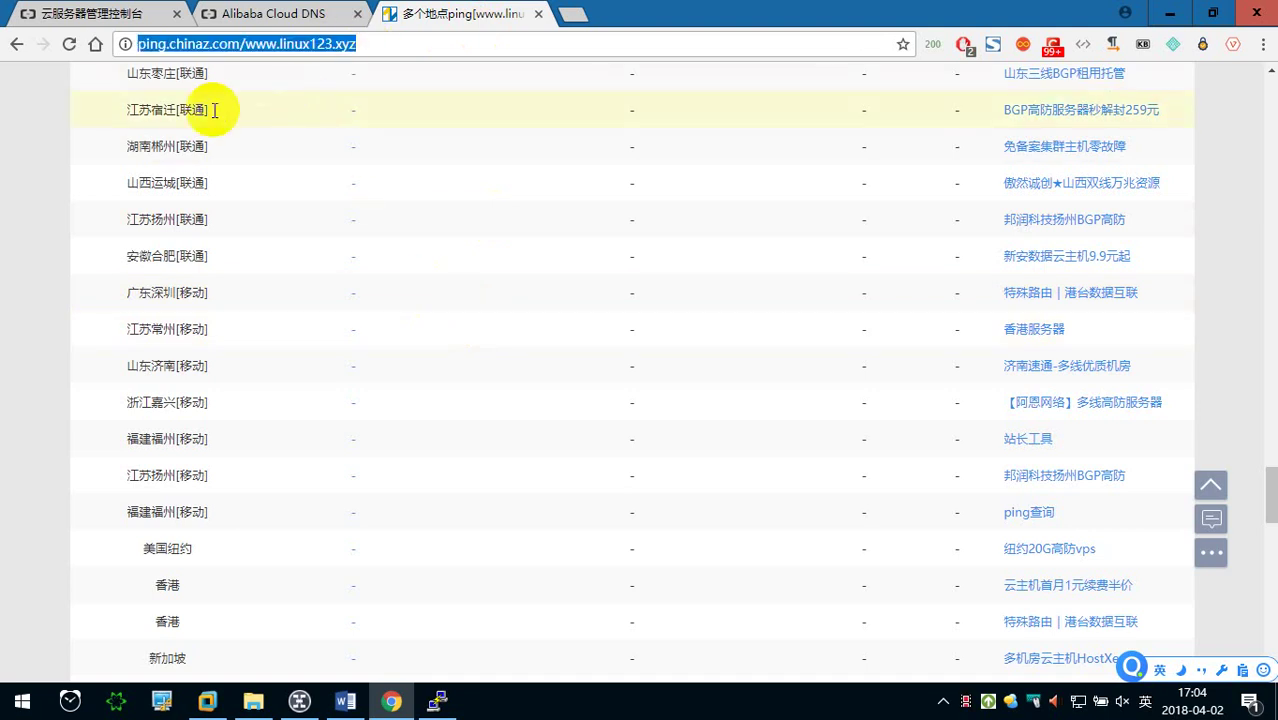
{"action": "left_click", "coordinate": [69, 44]}
{"action": "key", "text": "F5"}
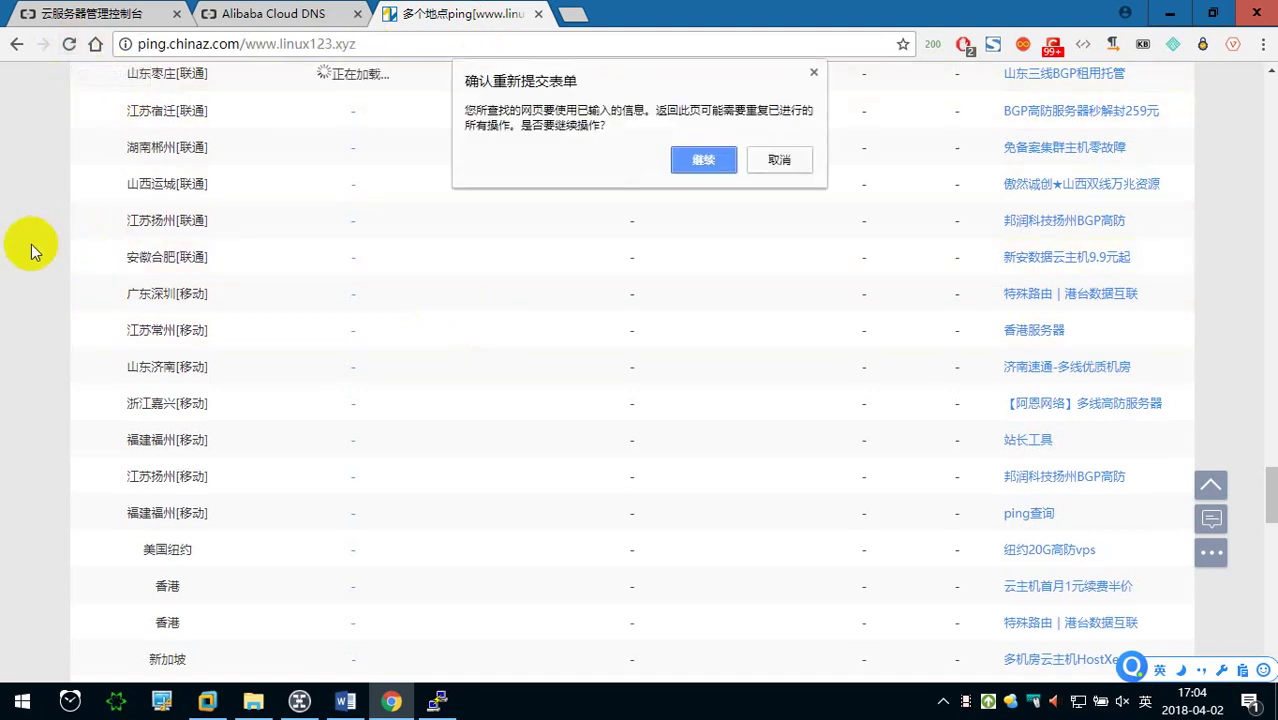
{"action": "key", "text": "Return"}
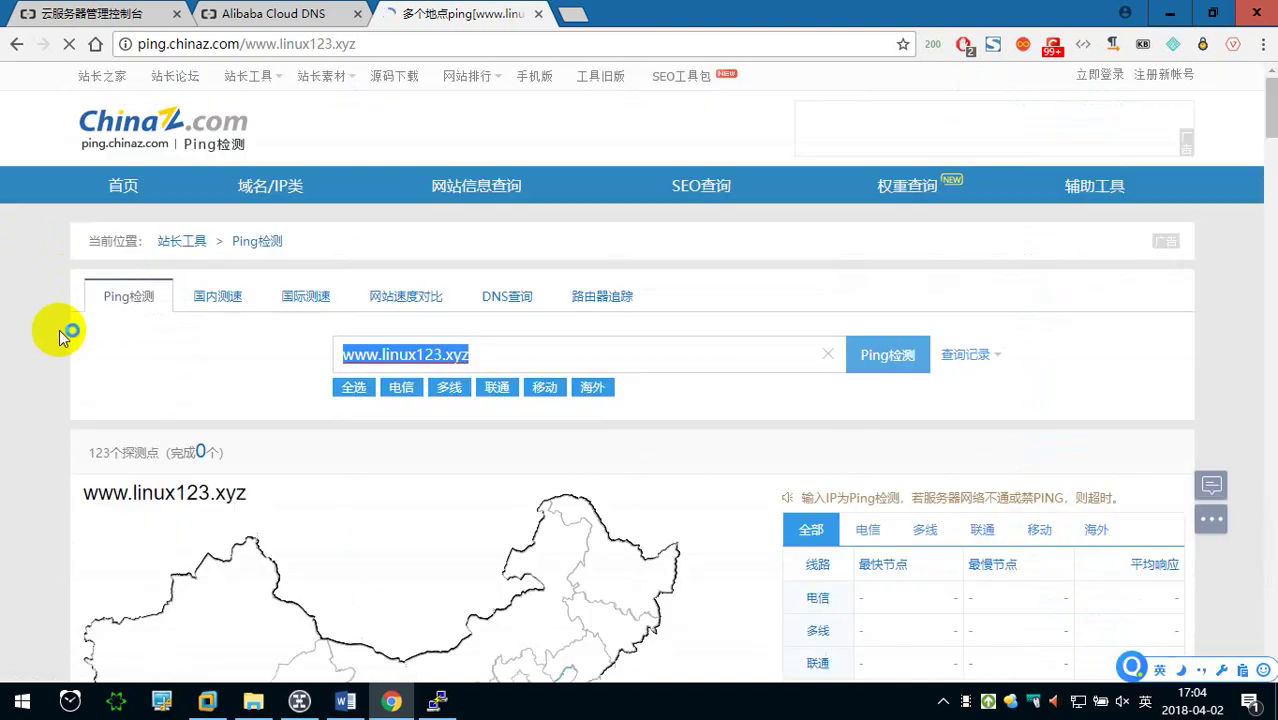
{"action": "scroll", "coordinate": [44, 320], "scroll_direction": "down", "scroll_amount": 3}
{"action": "scroll", "coordinate": [44, 320], "scroll_direction": "down", "scroll_amount": 4}
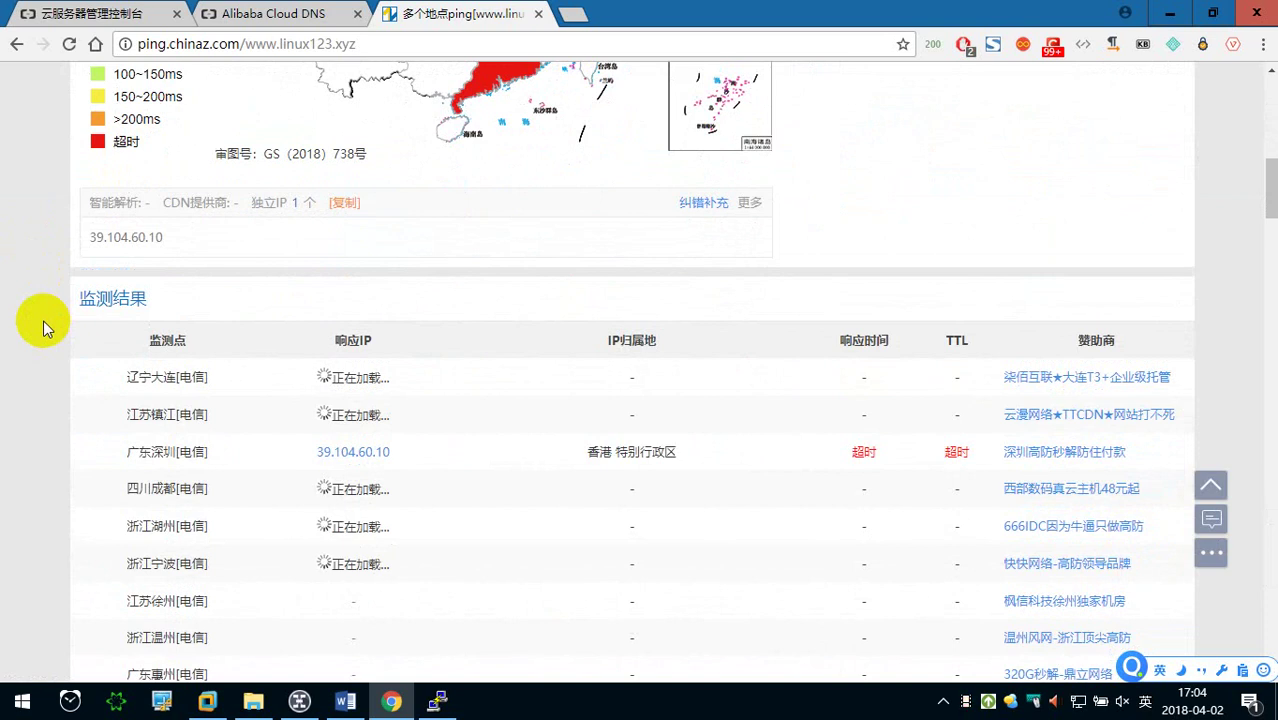
{"action": "scroll", "coordinate": [43, 320], "scroll_direction": "down", "scroll_amount": 1}
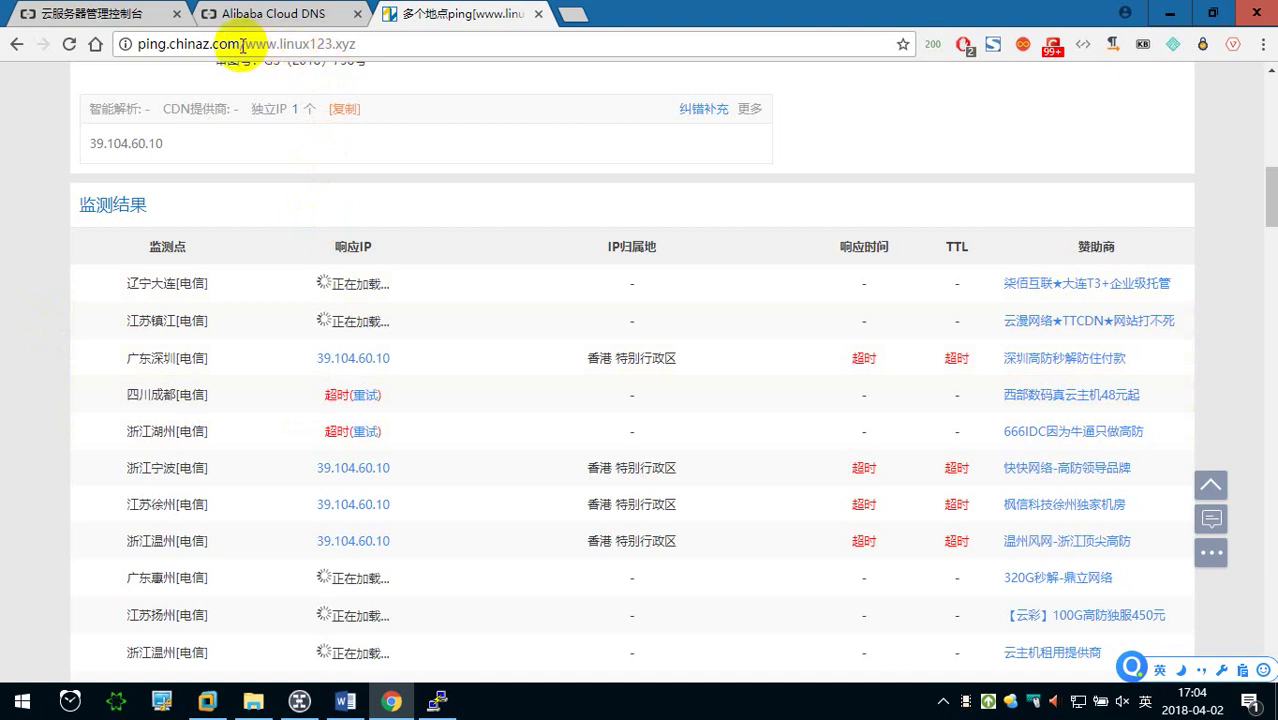
Step: Retry the timed-out 四川成都 and 浙江湖州 nodes and review results resolving to 39.104.60.10
{"action": "left_click_drag", "start_coordinate": [240, 44], "coordinate": [356, 44]}
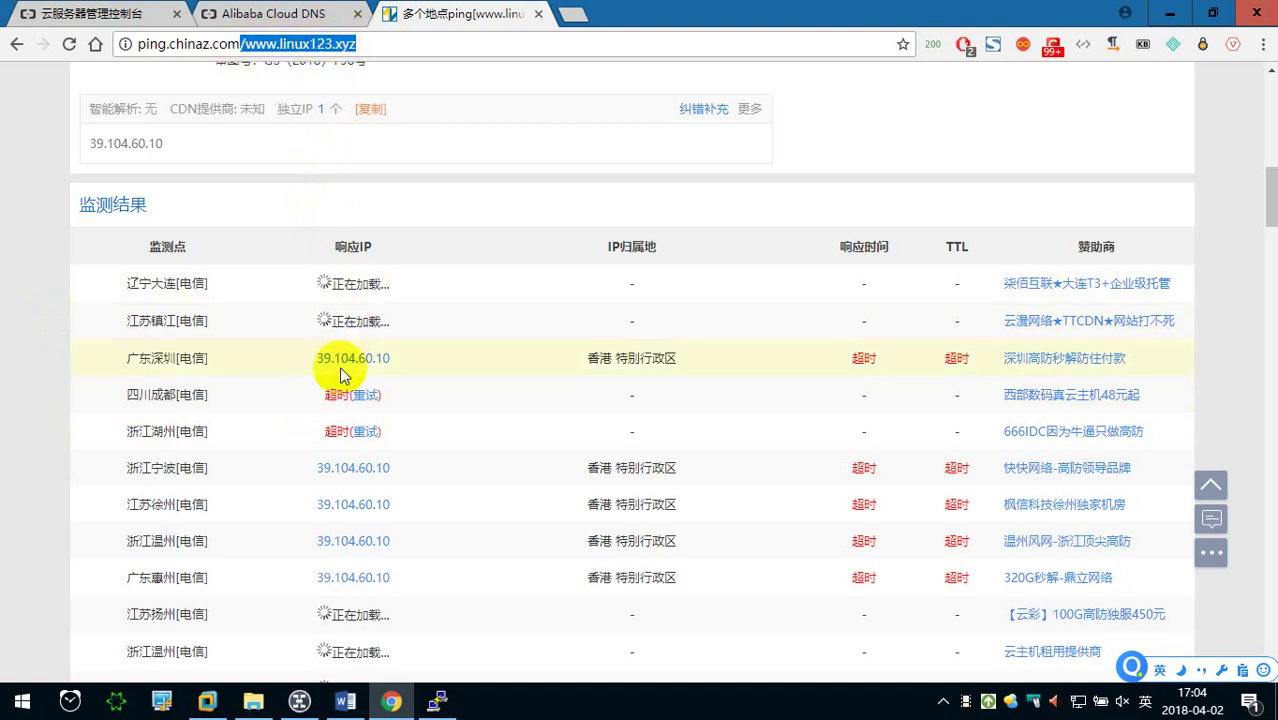
{"action": "left_click", "coordinate": [364, 397]}
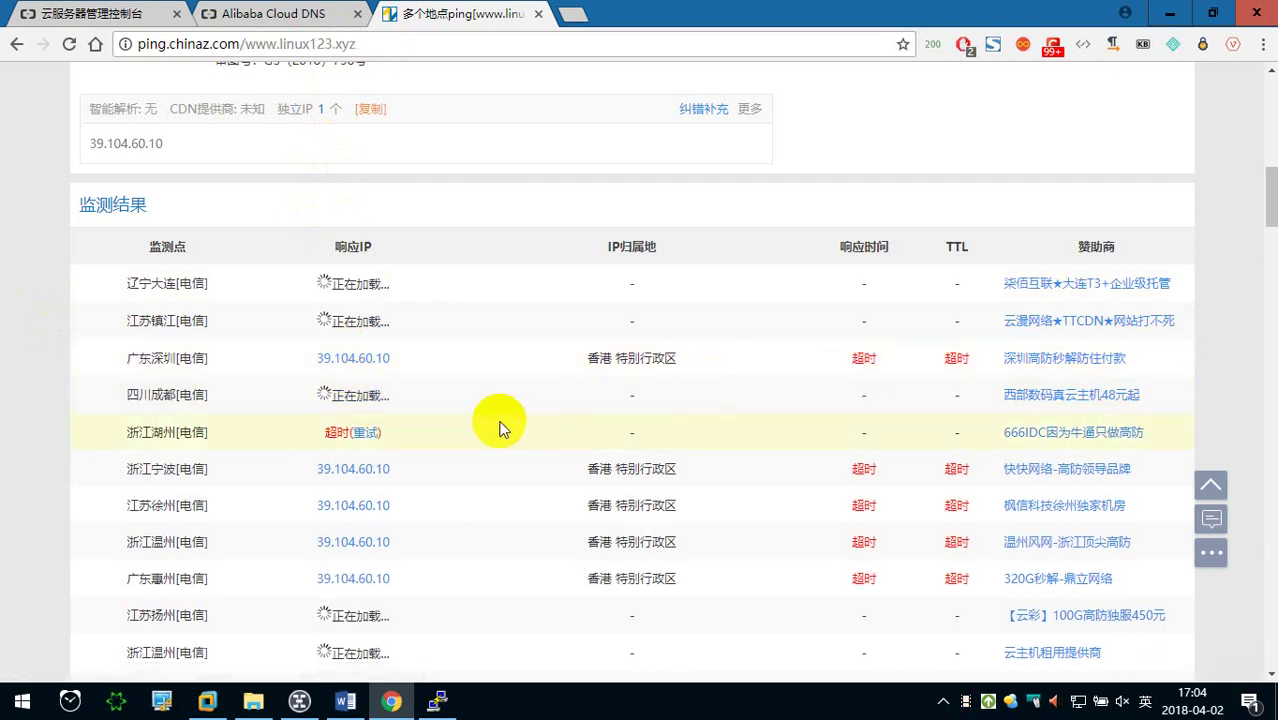
{"action": "left_click", "coordinate": [382, 433]}
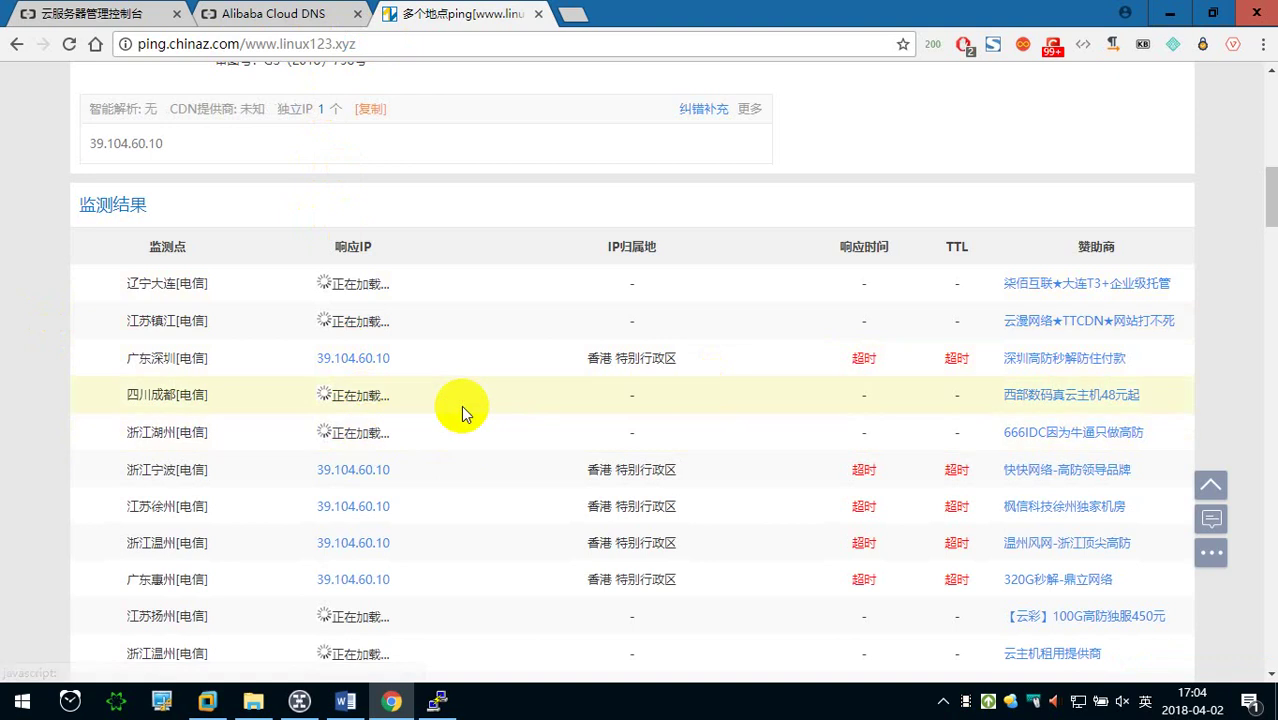
{"action": "scroll", "coordinate": [461, 405], "scroll_direction": "down", "scroll_amount": 2}
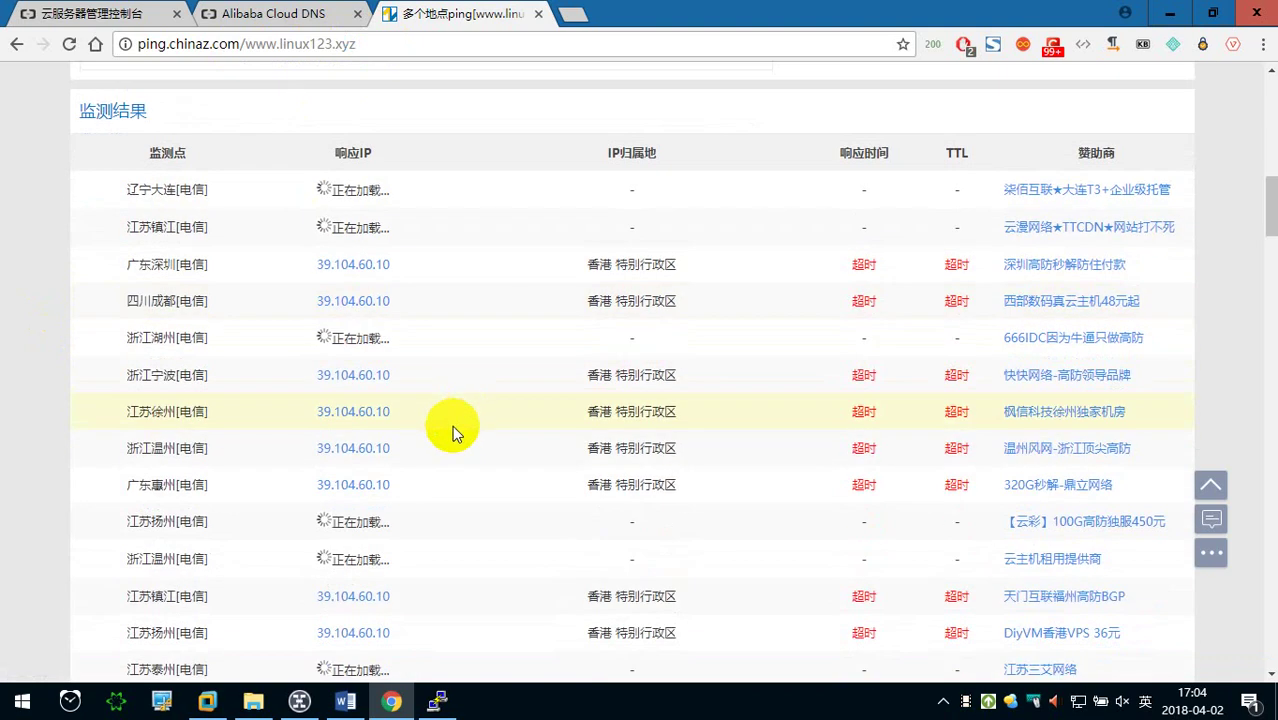
{"action": "scroll", "coordinate": [452, 425], "scroll_direction": "down", "scroll_amount": 1}
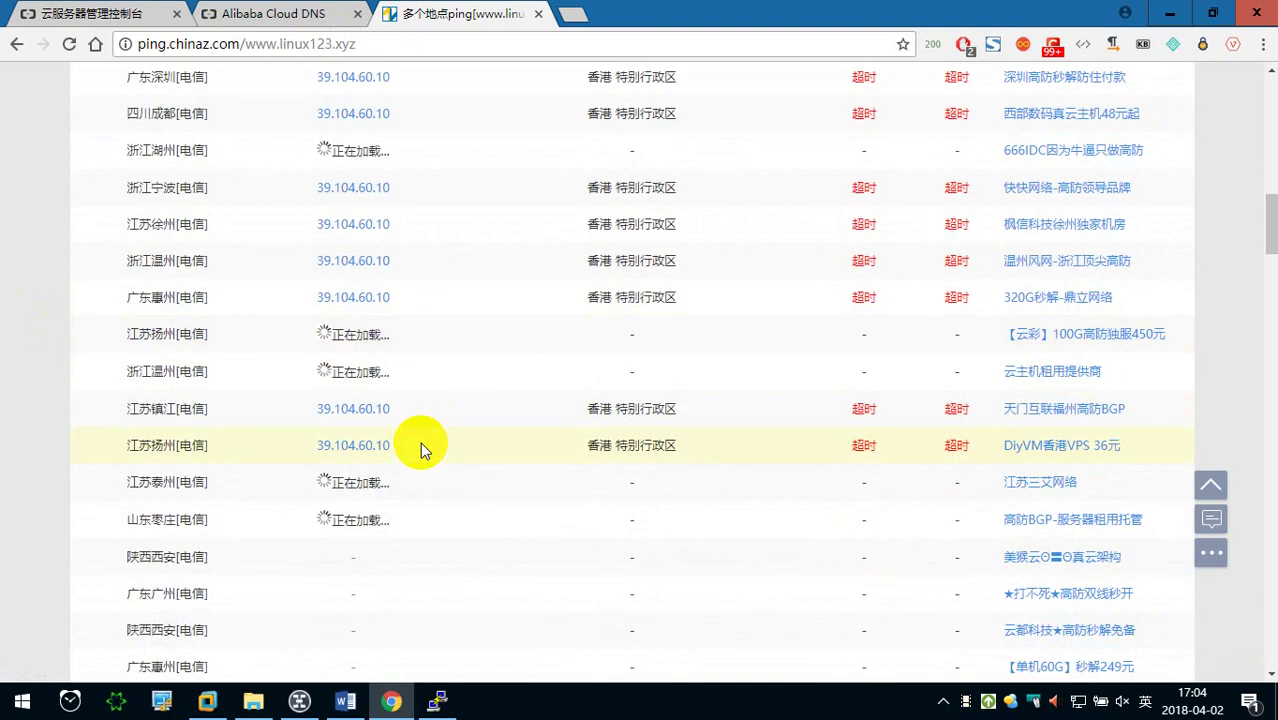
{"action": "left_click", "coordinate": [325, 14]}
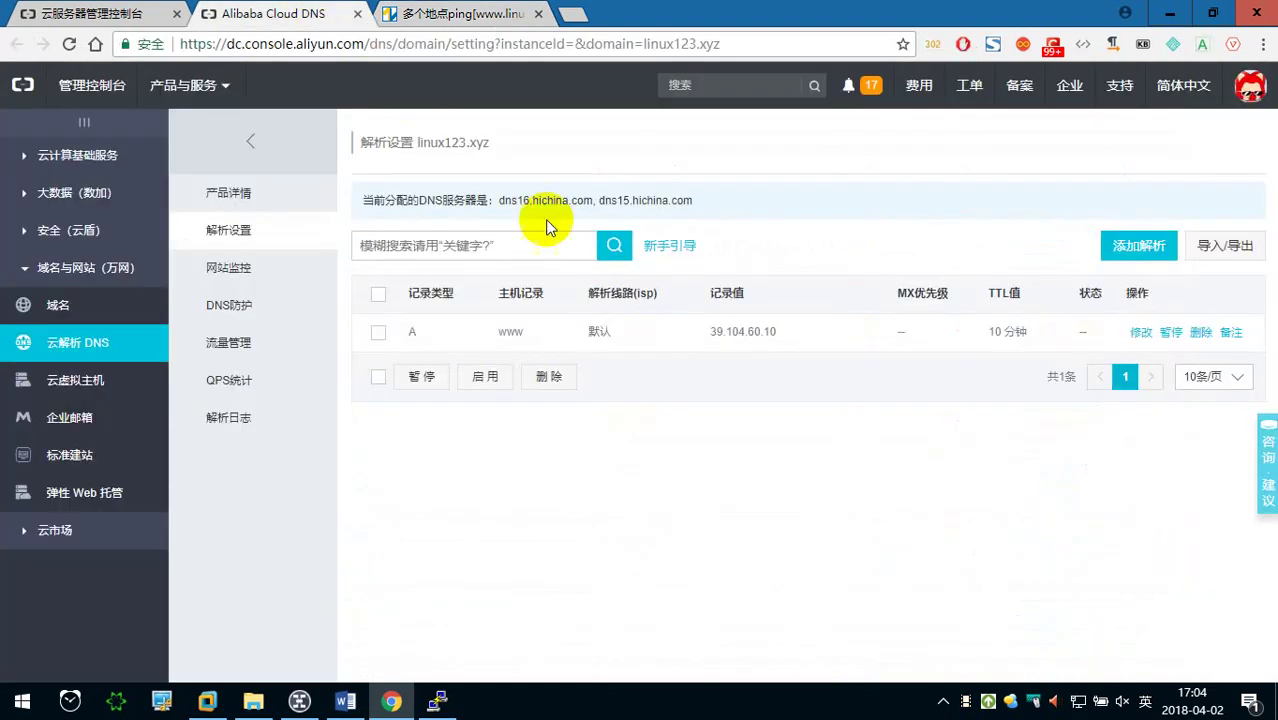
{"action": "left_click", "coordinate": [480, 14]}
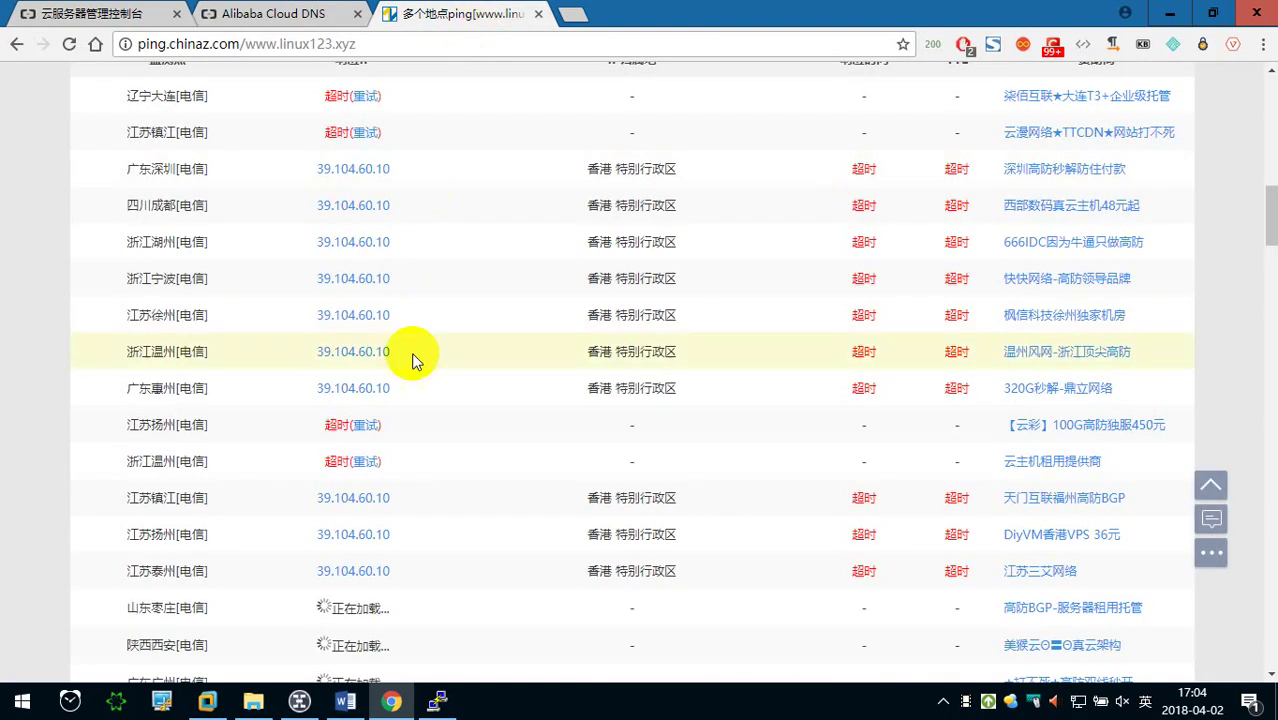
{"action": "scroll", "coordinate": [380, 525], "scroll_direction": "down", "scroll_amount": 1}
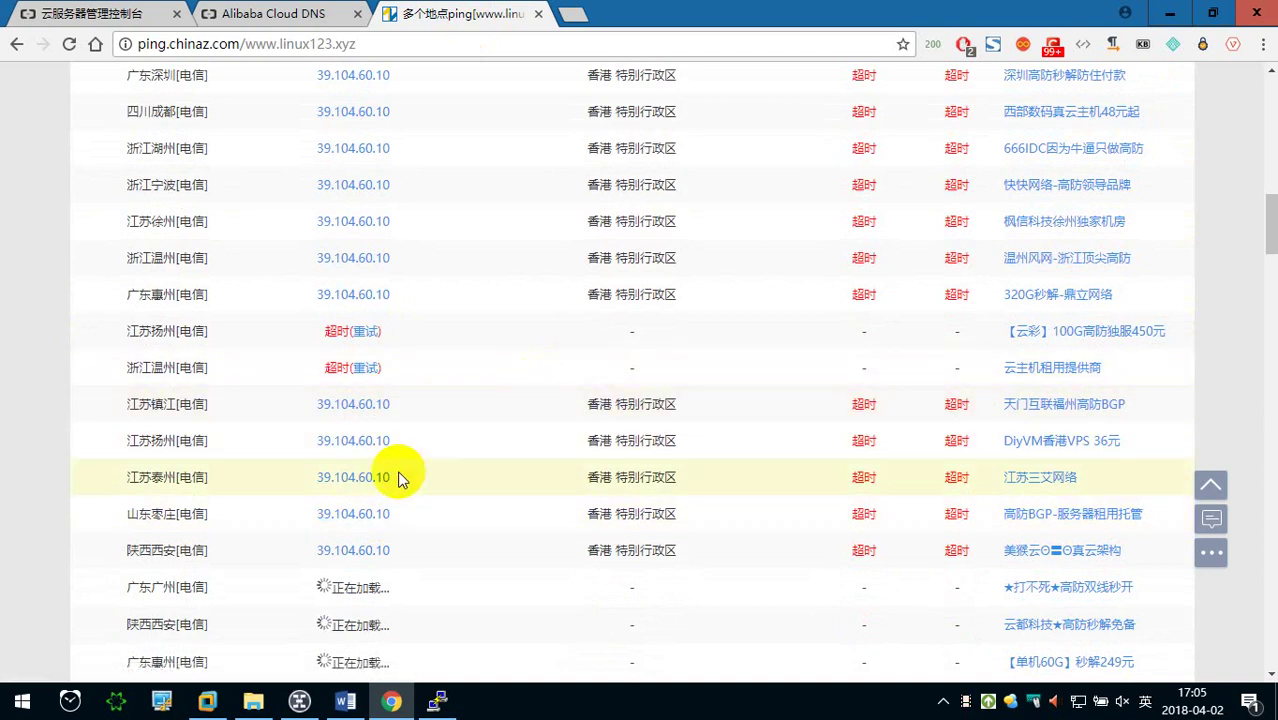
Step: Capture a screenshot of the first seven resolved ping result rows
{"action": "key", "text": "ctrl+alt+a"}
{"action": "left_click_drag", "start_coordinate": [111, 61], "coordinate": [762, 311]}
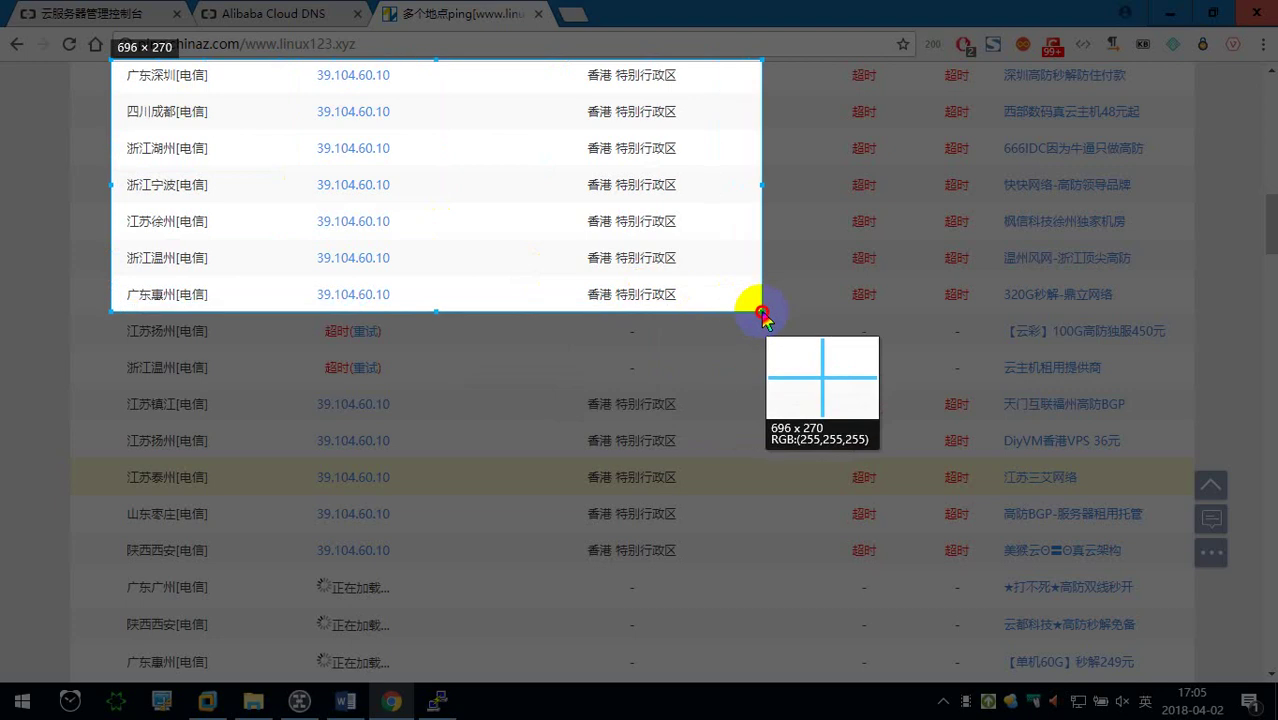
{"action": "left_click", "coordinate": [736, 331]}
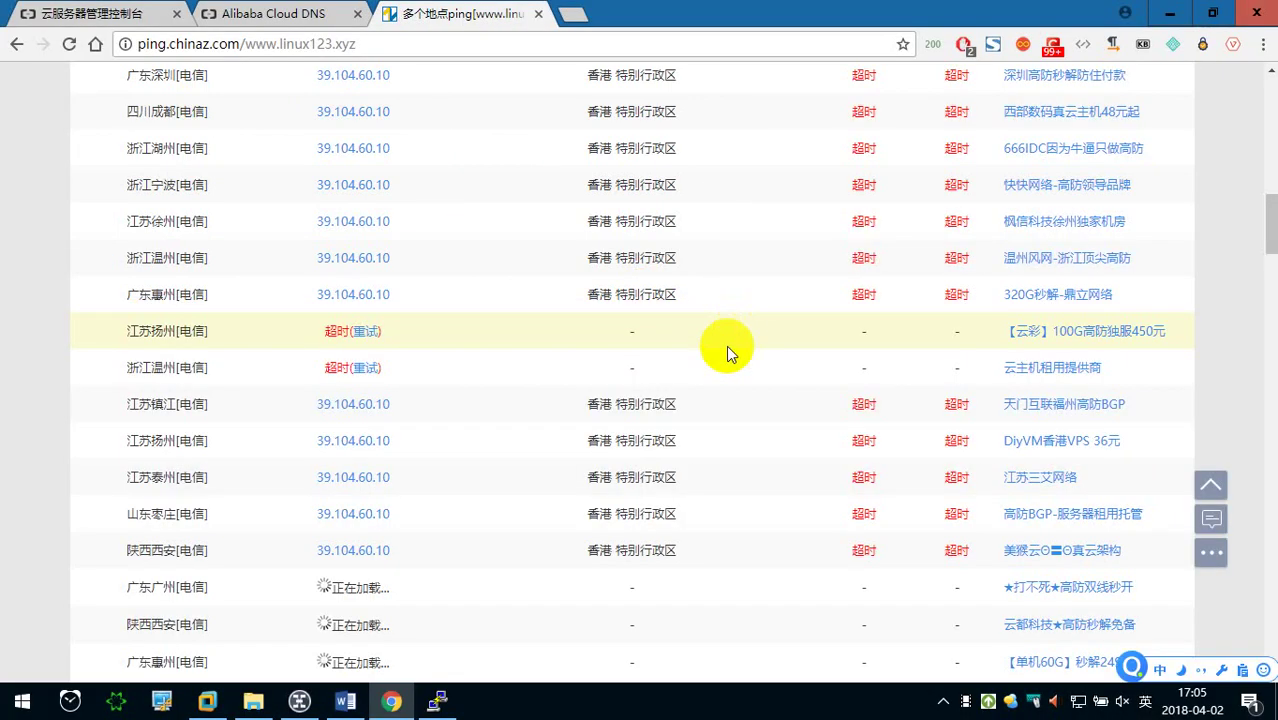
Step: In the Word notes, undo the last edit and remove the blank line above the example image
{"action": "left_click", "coordinate": [345, 700]}
{"action": "scroll", "coordinate": [498, 541], "scroll_direction": "down", "scroll_amount": 1}
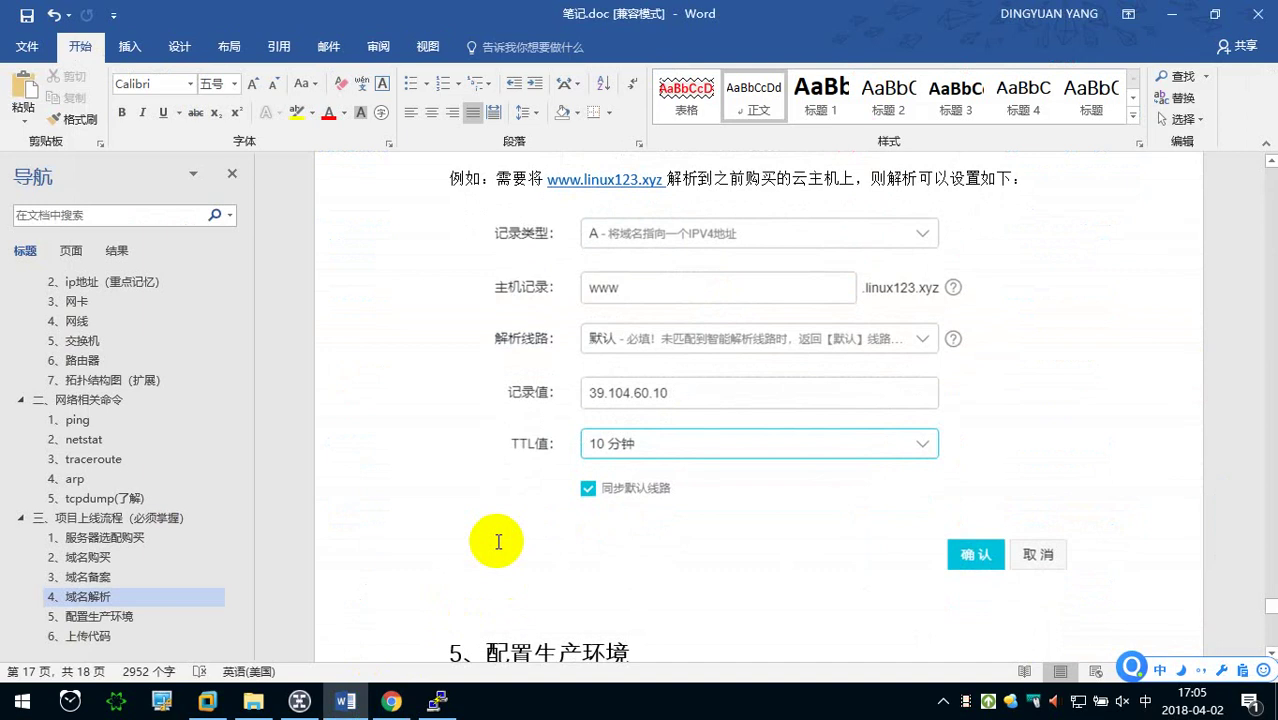
{"action": "key", "text": "ctrl+z"}
{"action": "key", "text": "ctrl+y"}
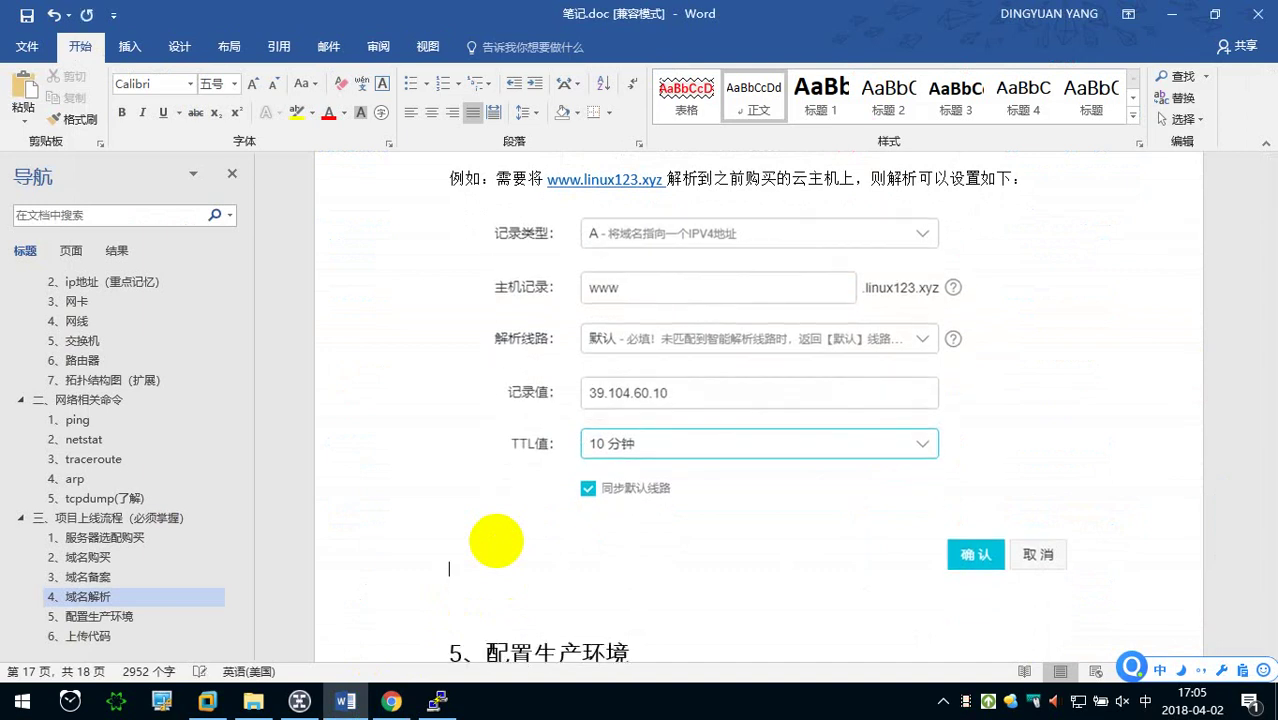
{"action": "key", "text": "Return"}
Step: Type 解析之后可以通过在线ping命令检测效果 and paste the ping screenshot below it
{"action": "type", "text": "jiexi"}
{"action": "key", "text": "space"}
{"action": "type", "text": "zhihou keyi tongguo zaixian2p"}
{"action": "key", "text": "Return"}
{"action": "type", "text": "ming"}
{"action": "type", "text": "jiance"}
{"action": "key", "text": "space"}
{"action": "type", "text": "xiaoguo"}
{"action": "key", "text": "space"}
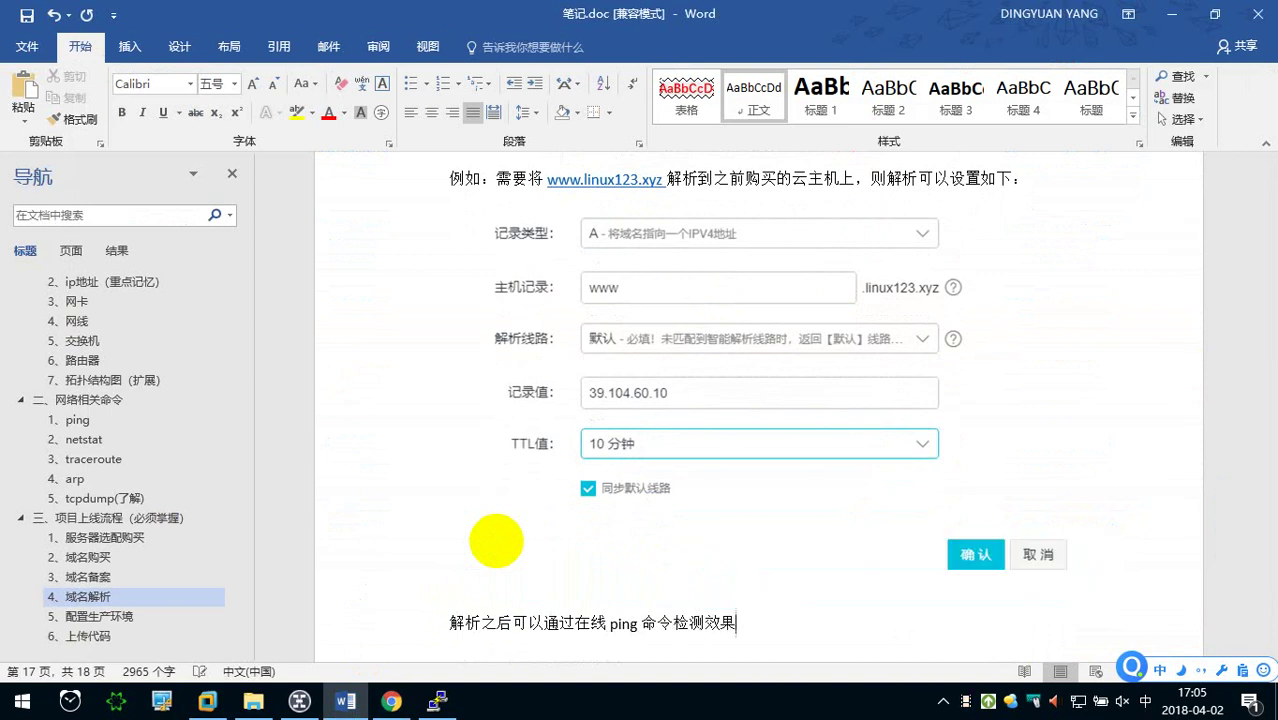
{"action": "key", "text": "ctrl+v"}
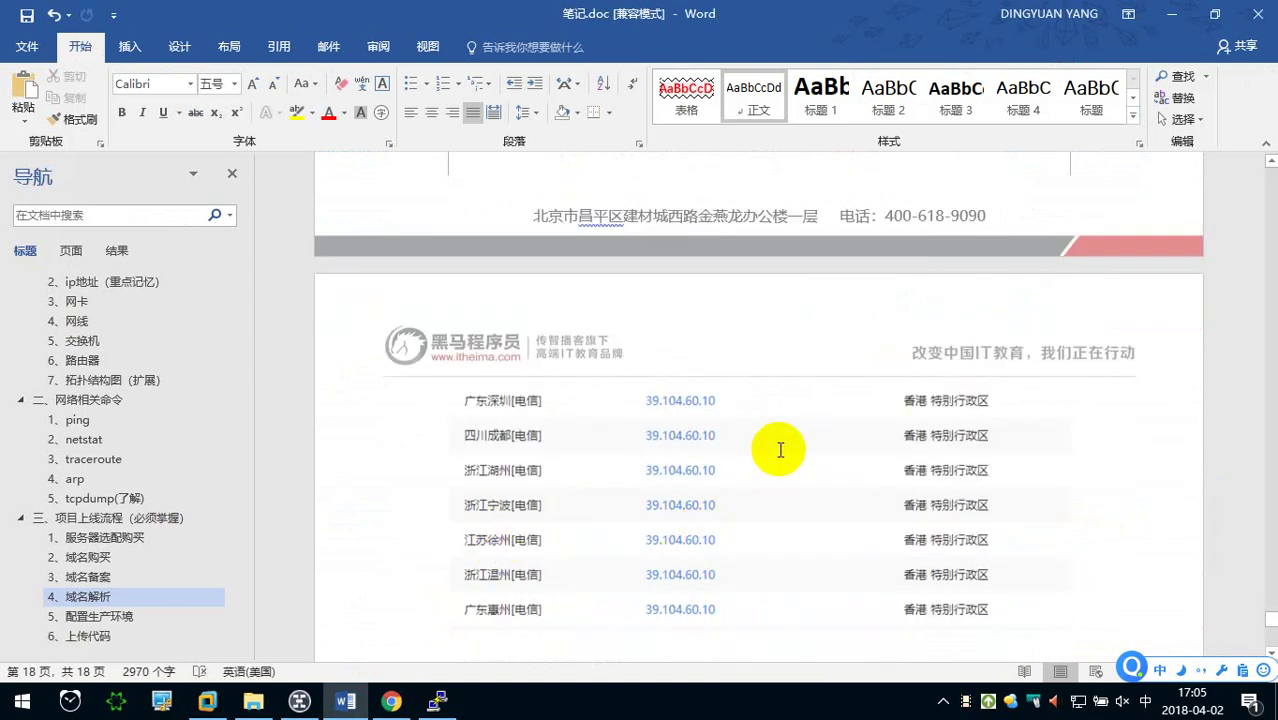
{"action": "scroll", "coordinate": [775, 450], "scroll_direction": "down", "scroll_amount": 1}
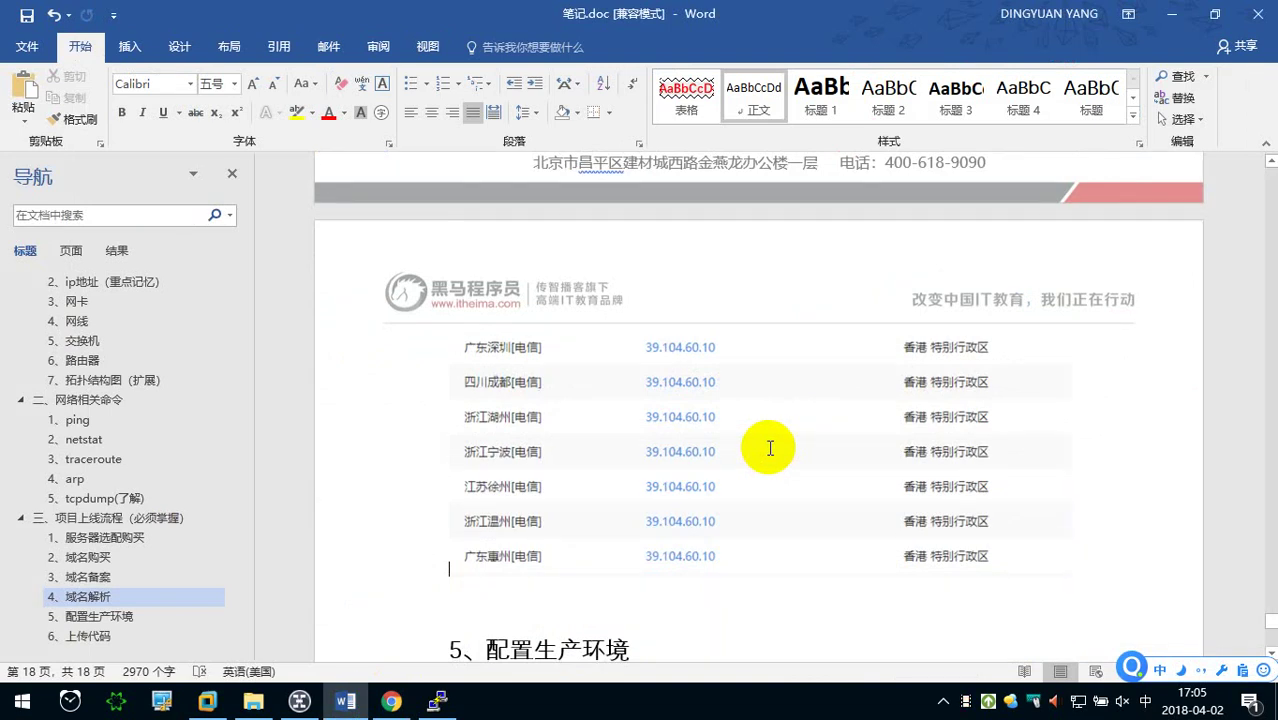
Step: Review the ping results and map, then return to the linux123.xyz DNS record list
{"action": "left_click", "coordinate": [400, 700]}
{"action": "scroll", "coordinate": [488, 503], "scroll_direction": "down", "scroll_amount": 3}
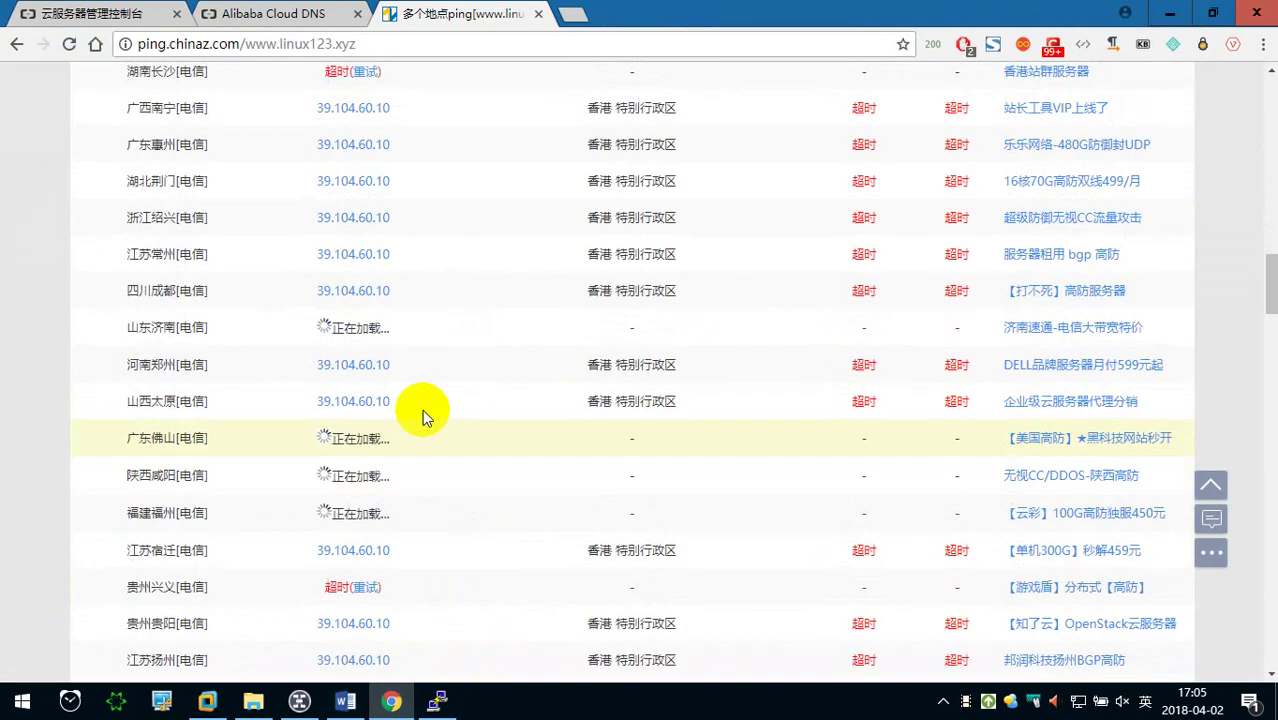
{"action": "scroll", "coordinate": [412, 232], "scroll_direction": "down", "scroll_amount": 4}
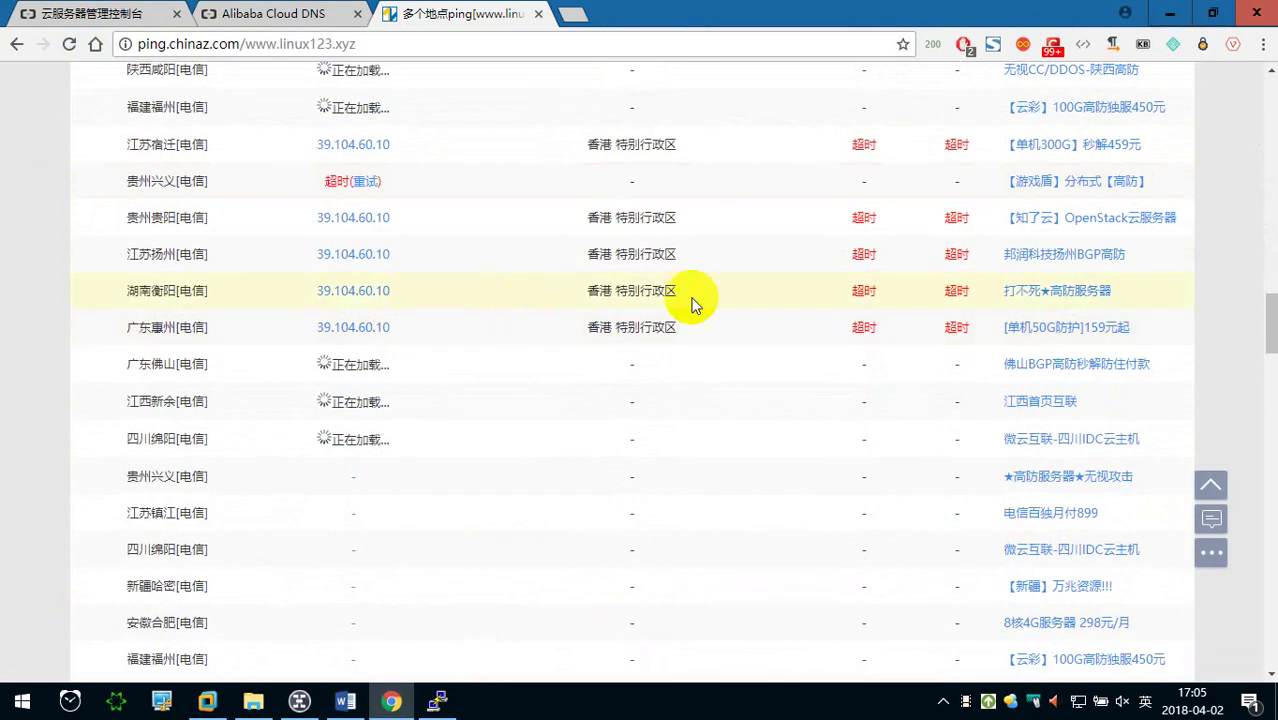
{"action": "scroll", "coordinate": [406, 366], "scroll_direction": "up", "scroll_amount": 6}
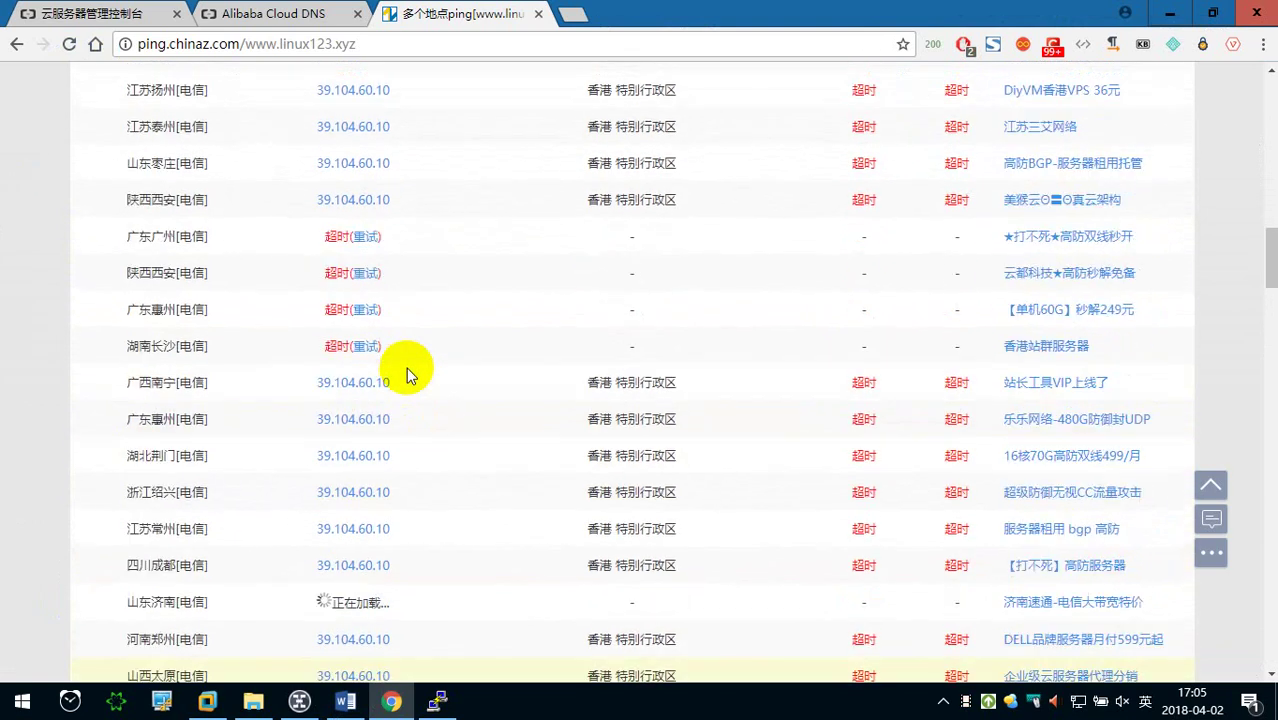
{"action": "scroll", "coordinate": [406, 367], "scroll_direction": "up", "scroll_amount": 10}
{"action": "scroll", "coordinate": [406, 367], "scroll_direction": "down", "scroll_amount": 5}
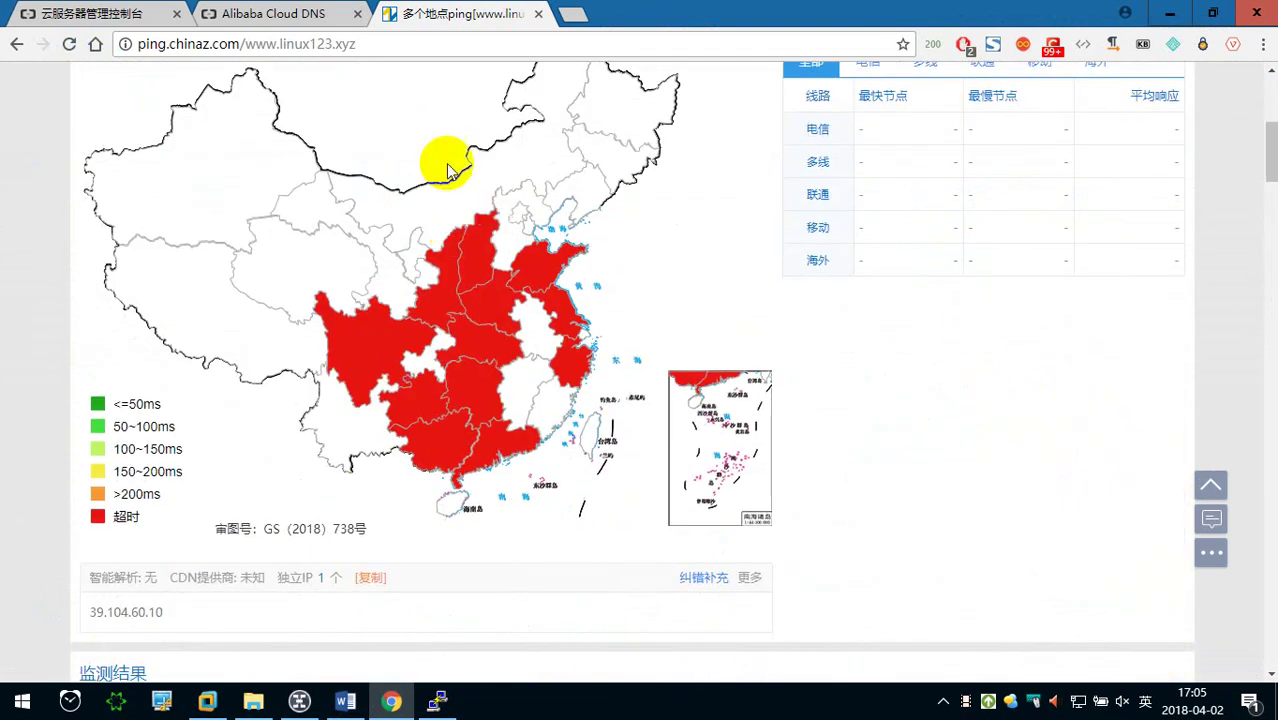
{"action": "left_click", "coordinate": [337, 13]}
{"action": "left_click", "coordinate": [155, 13]}
{"action": "left_click", "coordinate": [275, 10]}
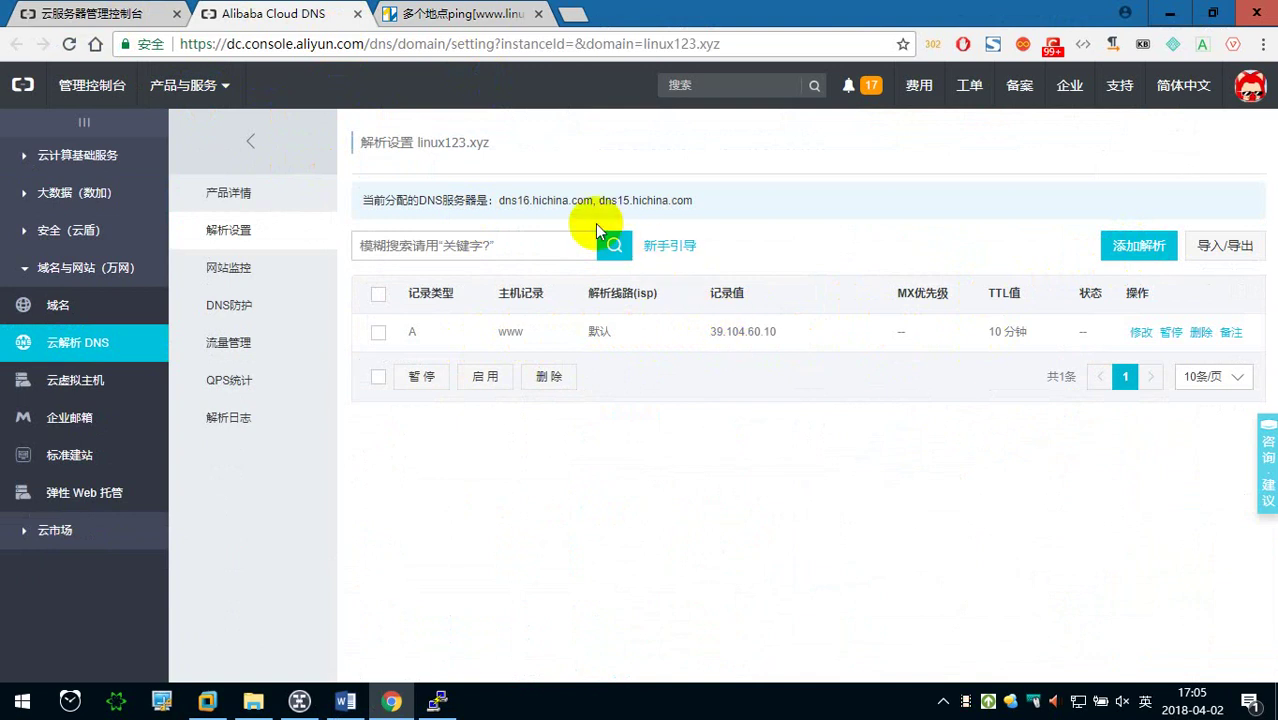
Step: Add an A record with host @ pointing to 39.104.60.10, copied from the ping results
{"action": "left_click", "coordinate": [1125, 258]}
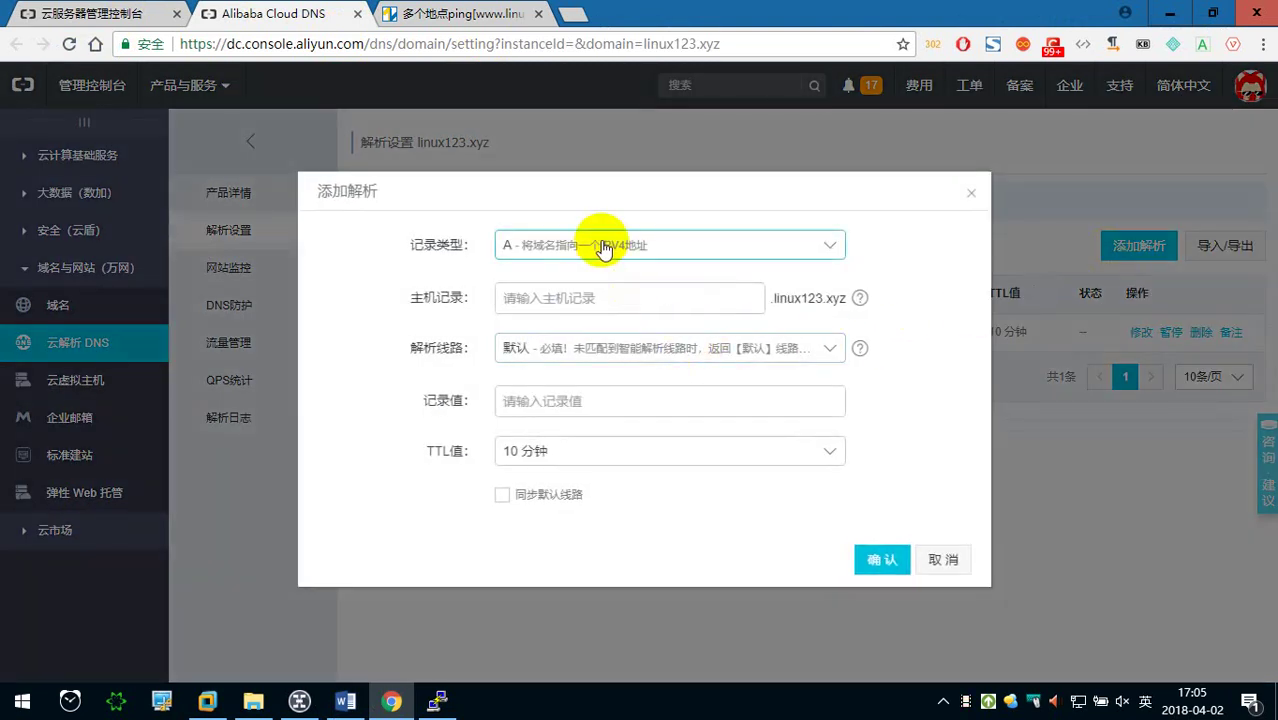
{"action": "left_click", "coordinate": [610, 297]}
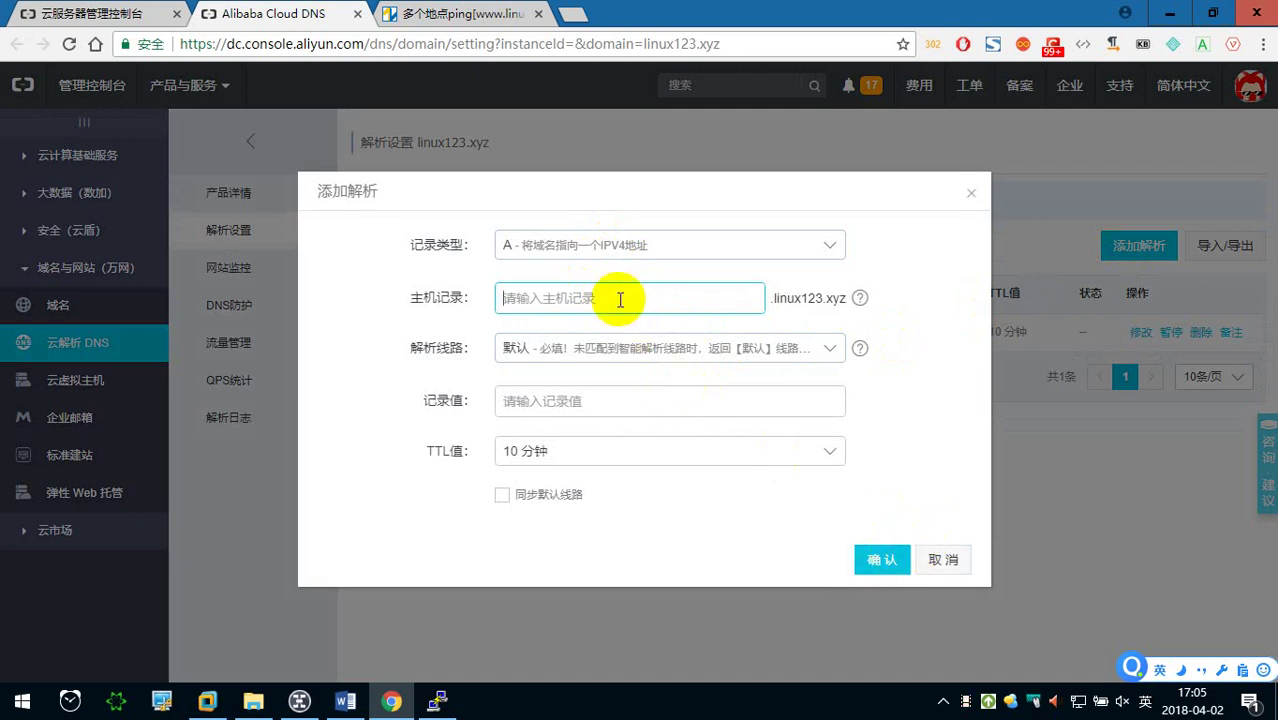
{"action": "type", "text": "@"}
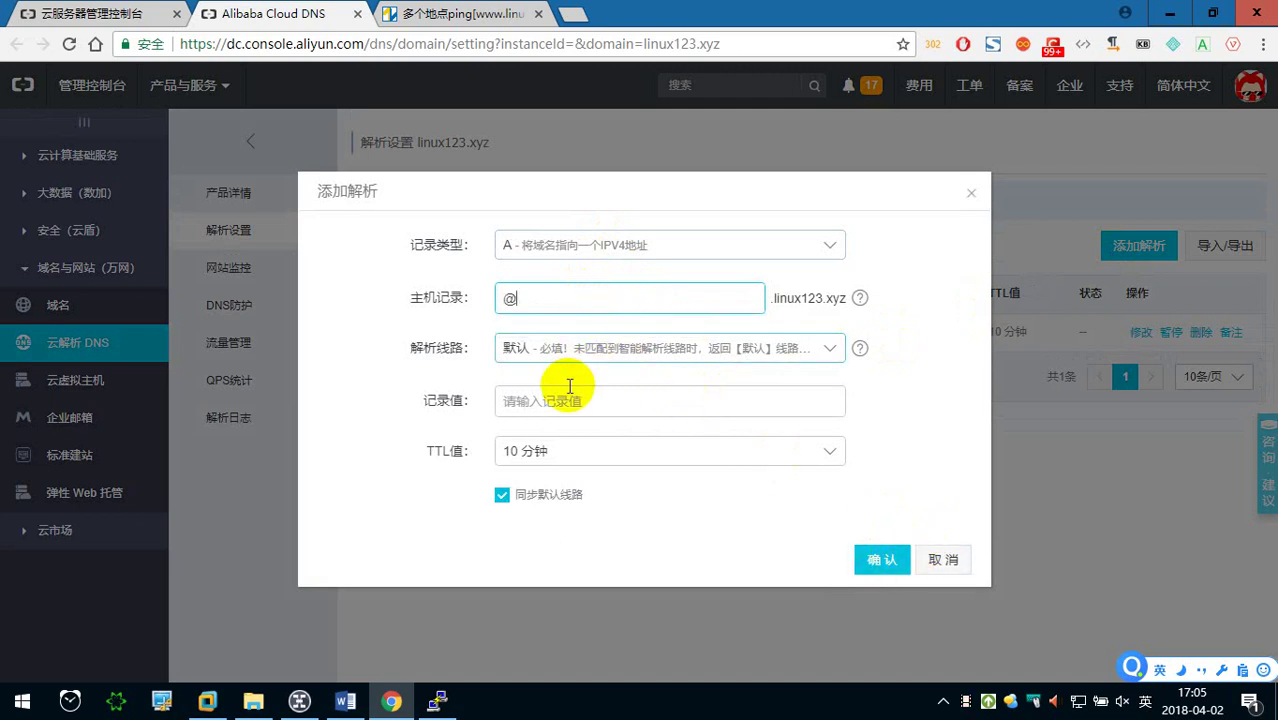
{"action": "left_click", "coordinate": [551, 399]}
{"action": "left_click", "coordinate": [500, 14]}
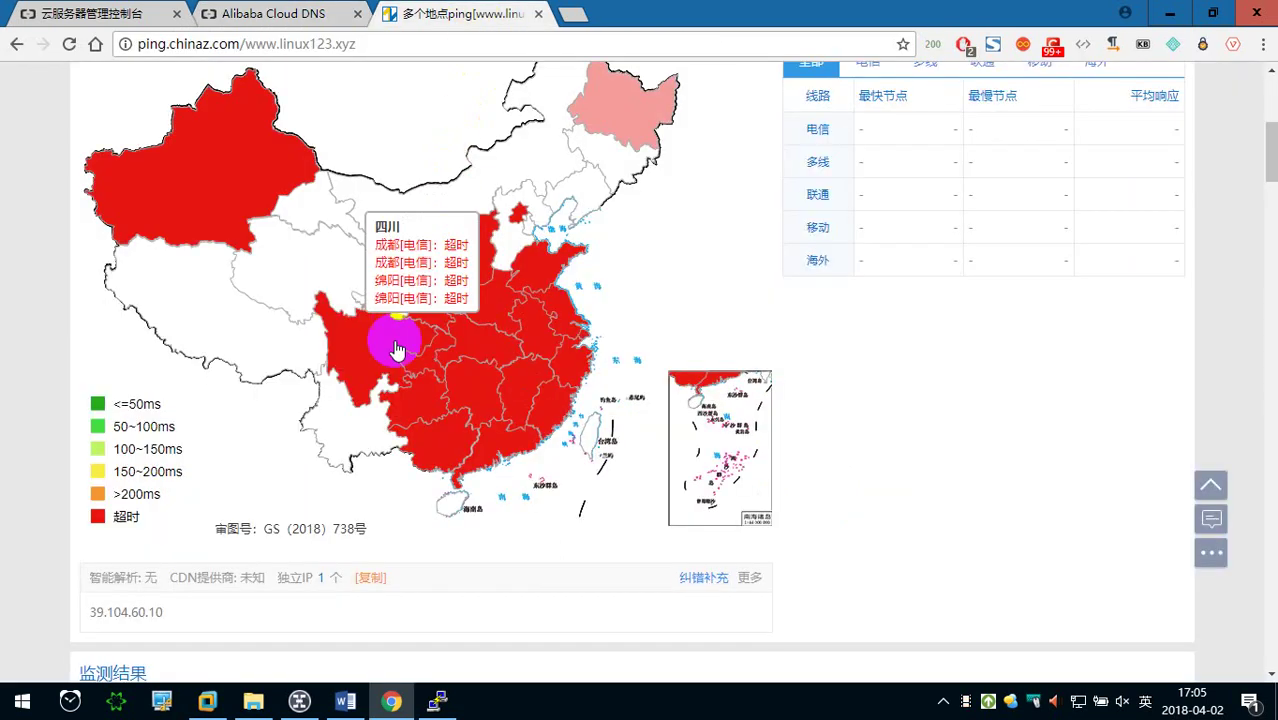
{"action": "scroll", "coordinate": [394, 333], "scroll_direction": "down", "scroll_amount": 5}
{"action": "left_click_drag", "start_coordinate": [408, 364], "coordinate": [316, 356]}
{"action": "key", "text": "ctrl+c"}
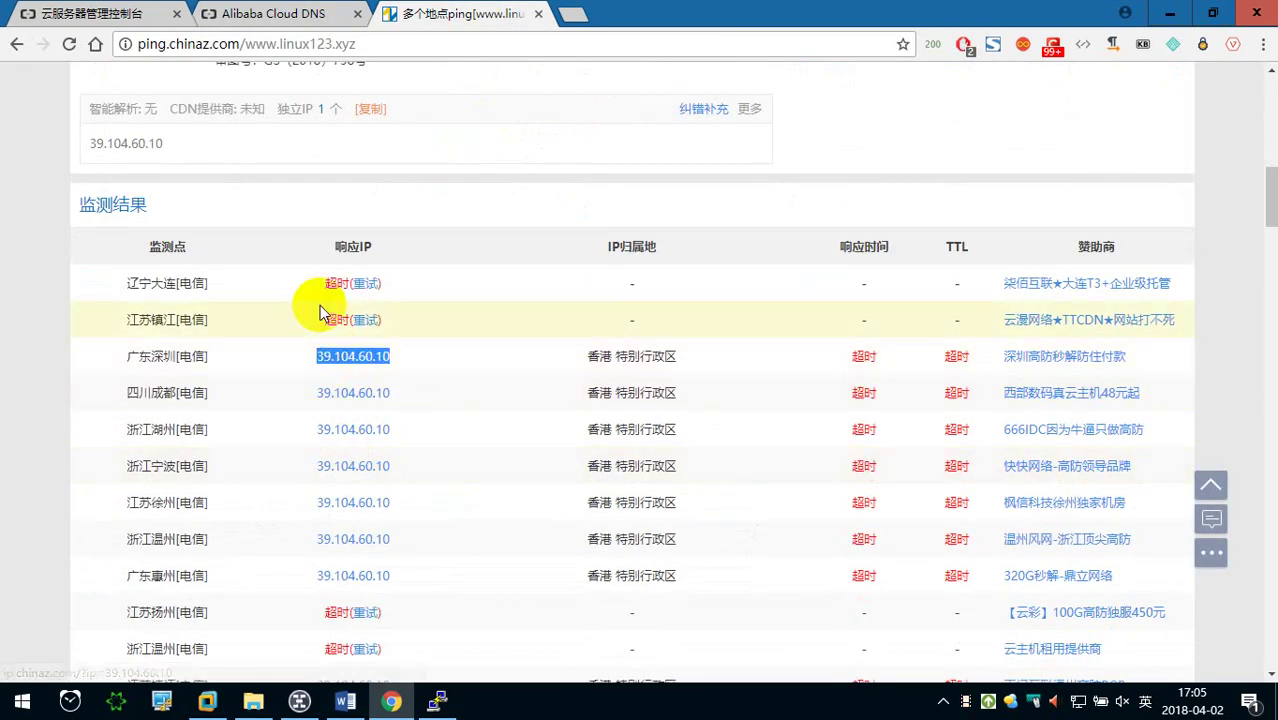
{"action": "left_click", "coordinate": [270, 14]}
{"action": "key", "text": "ctrl+v"}
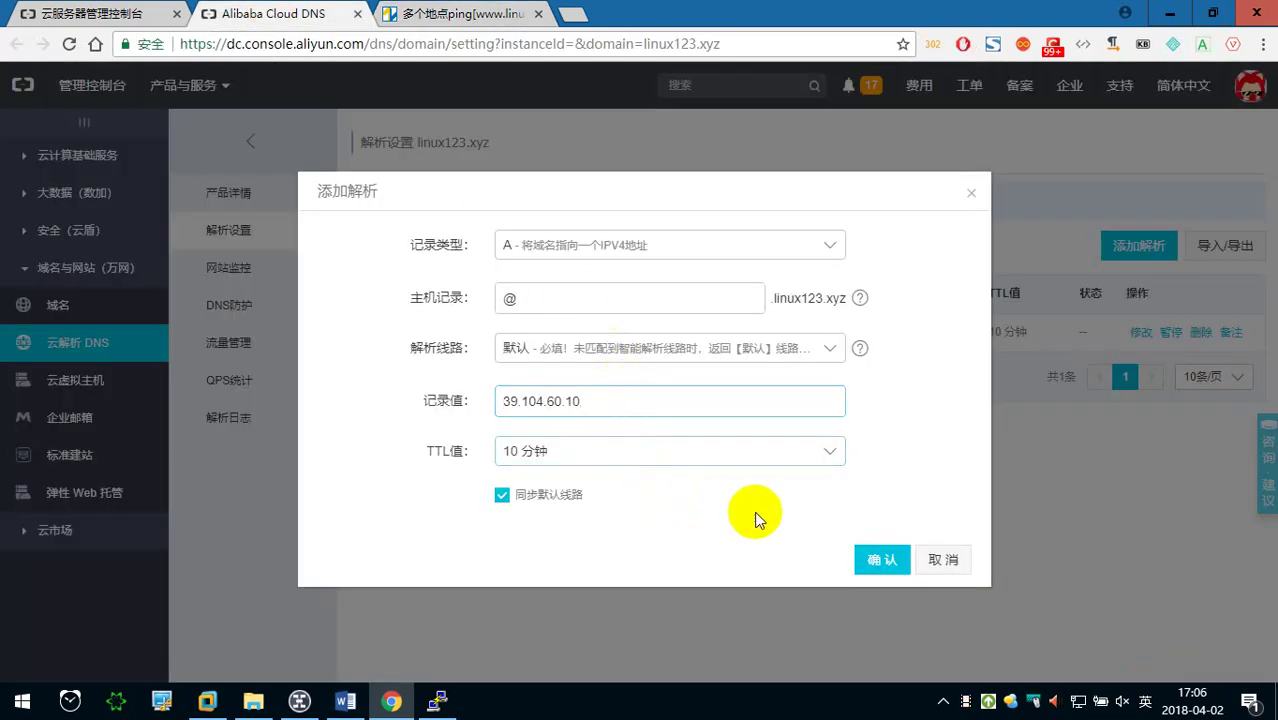
{"action": "left_click", "coordinate": [855, 560]}
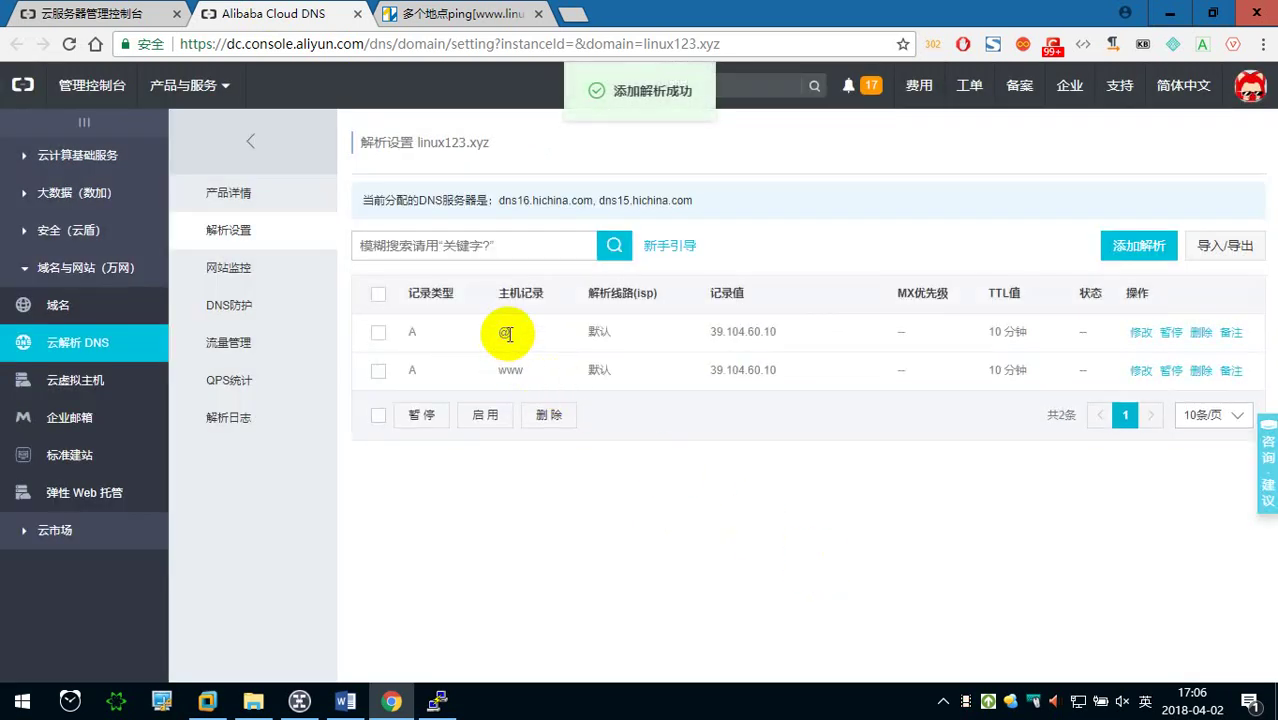
Step: Add an A record with host mail and record value 39.104.60.10
{"action": "left_click", "coordinate": [1139, 245]}
{"action": "left_click", "coordinate": [531, 310]}
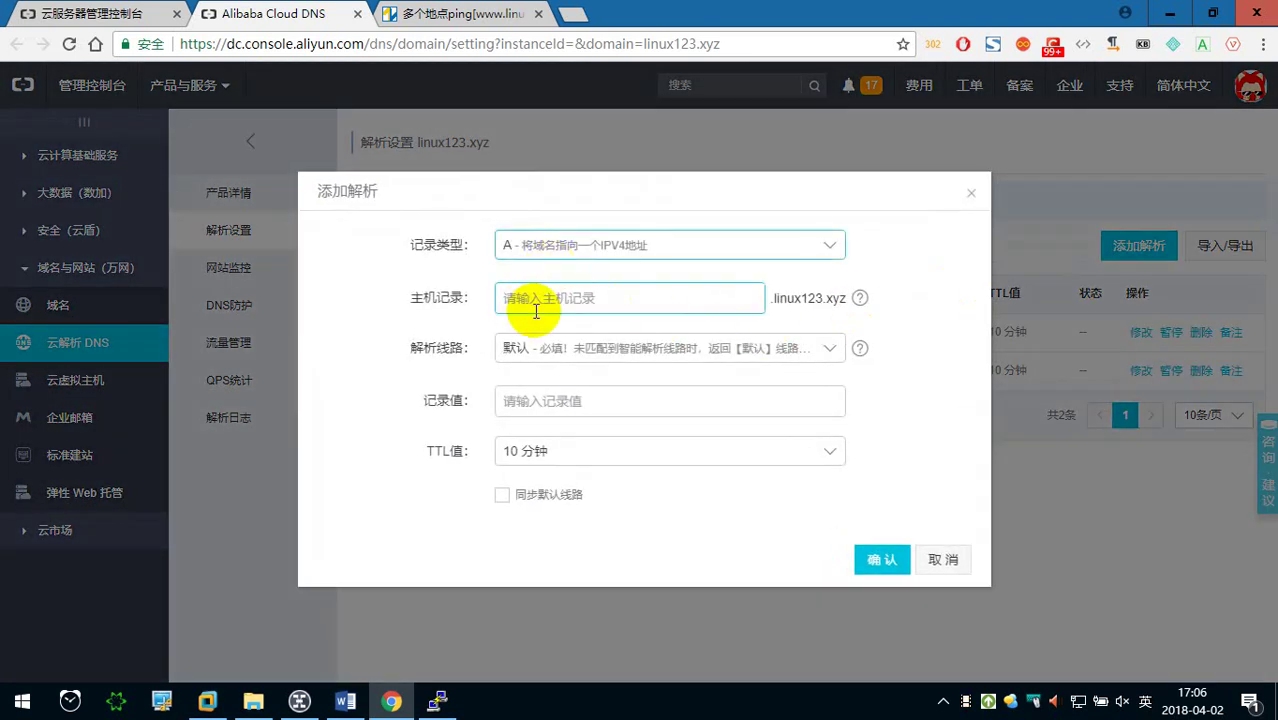
{"action": "left_click", "coordinate": [671, 300]}
{"action": "type", "text": "mail"}
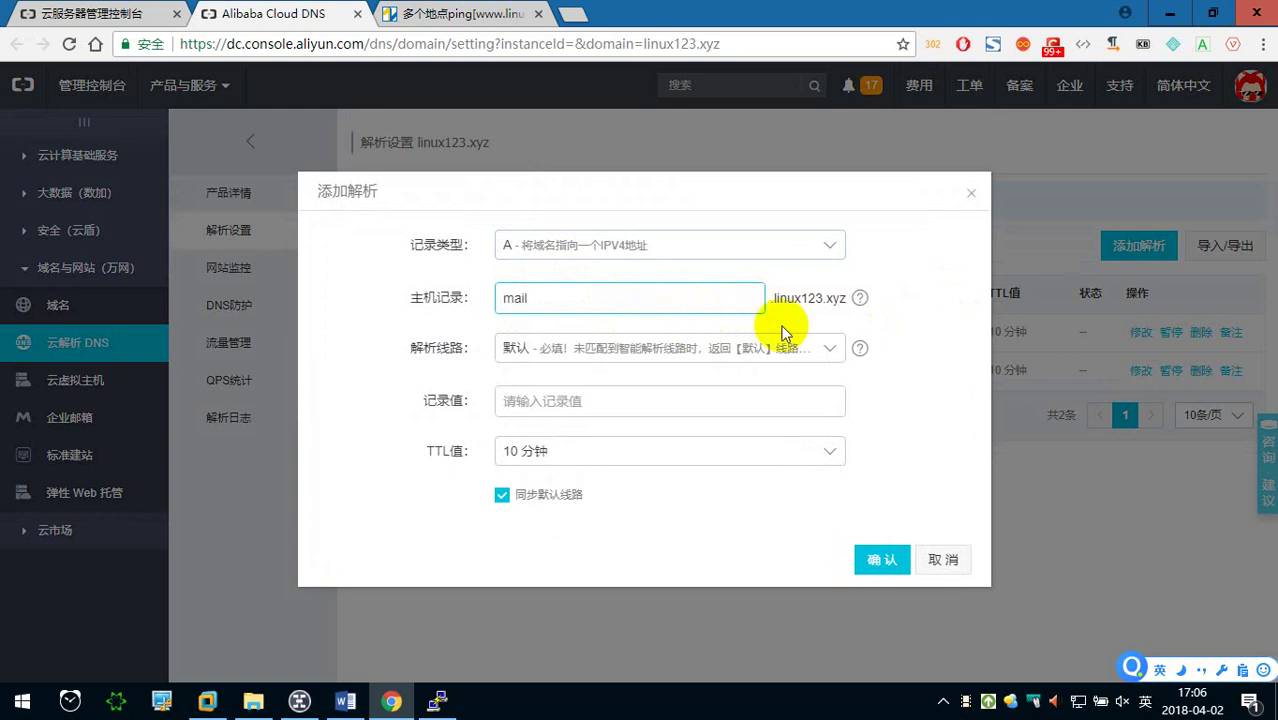
{"action": "left_click", "coordinate": [666, 400]}
{"action": "type", "text": "39.104.60.10"}
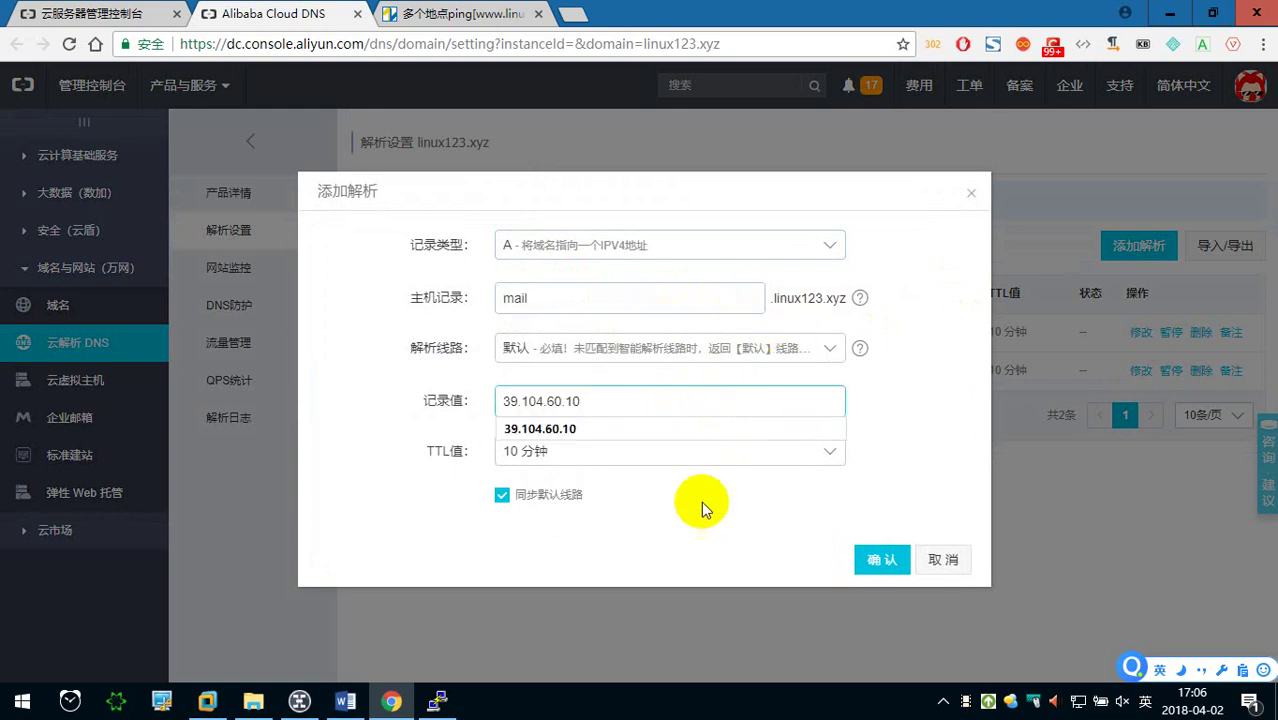
{"action": "left_click", "coordinate": [881, 558]}
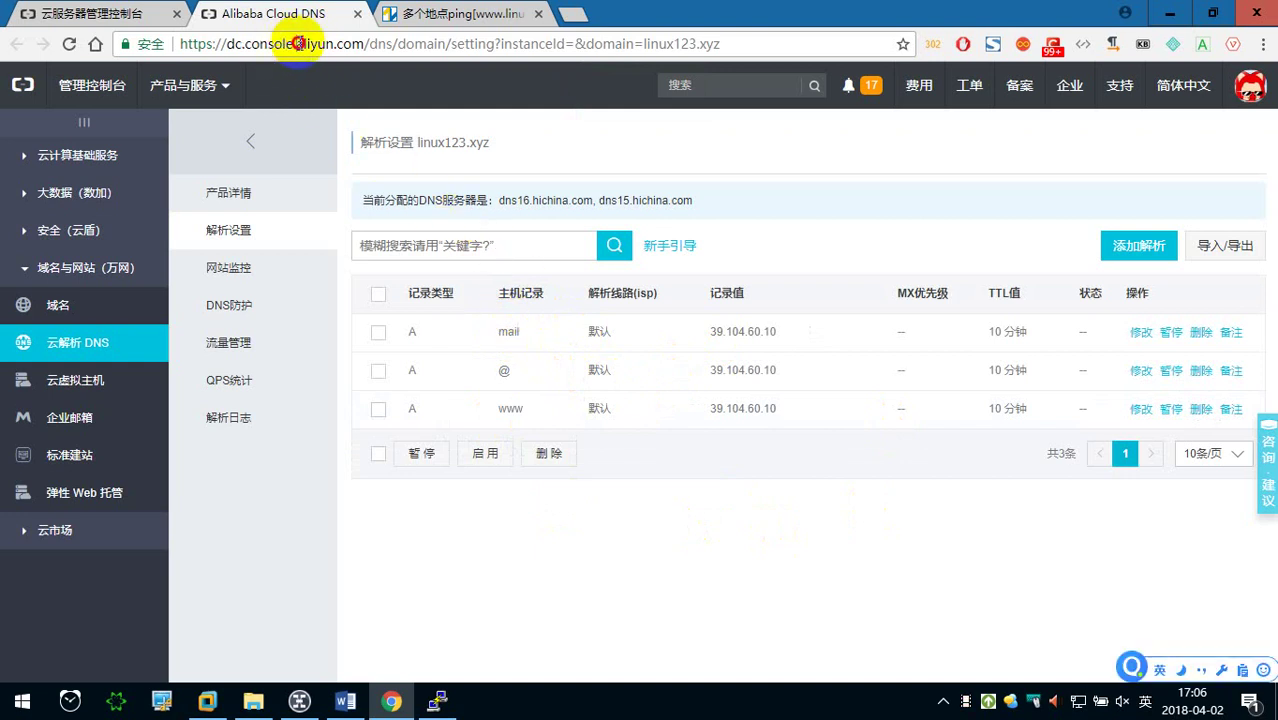
{"action": "left_click_drag", "start_coordinate": [298, 43], "coordinate": [355, 44]}
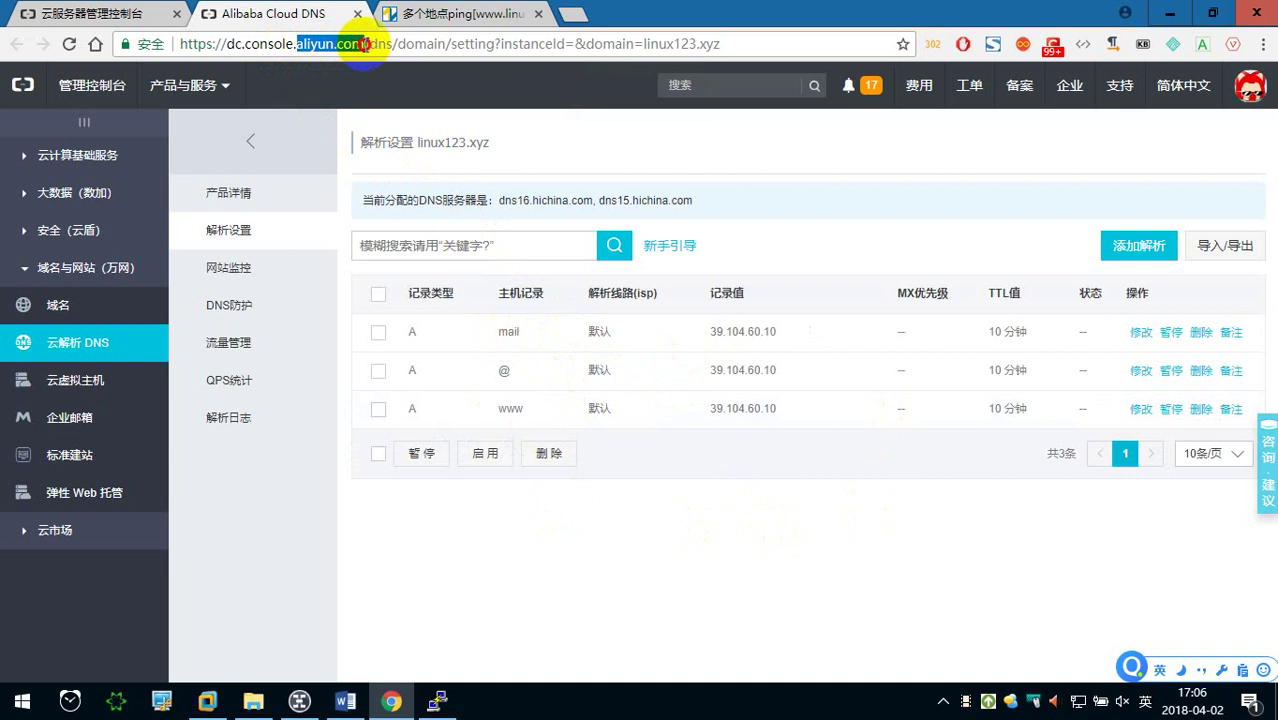
{"action": "left_click", "coordinate": [297, 44]}
{"action": "left_click_drag", "start_coordinate": [297, 44], "coordinate": [228, 42]}
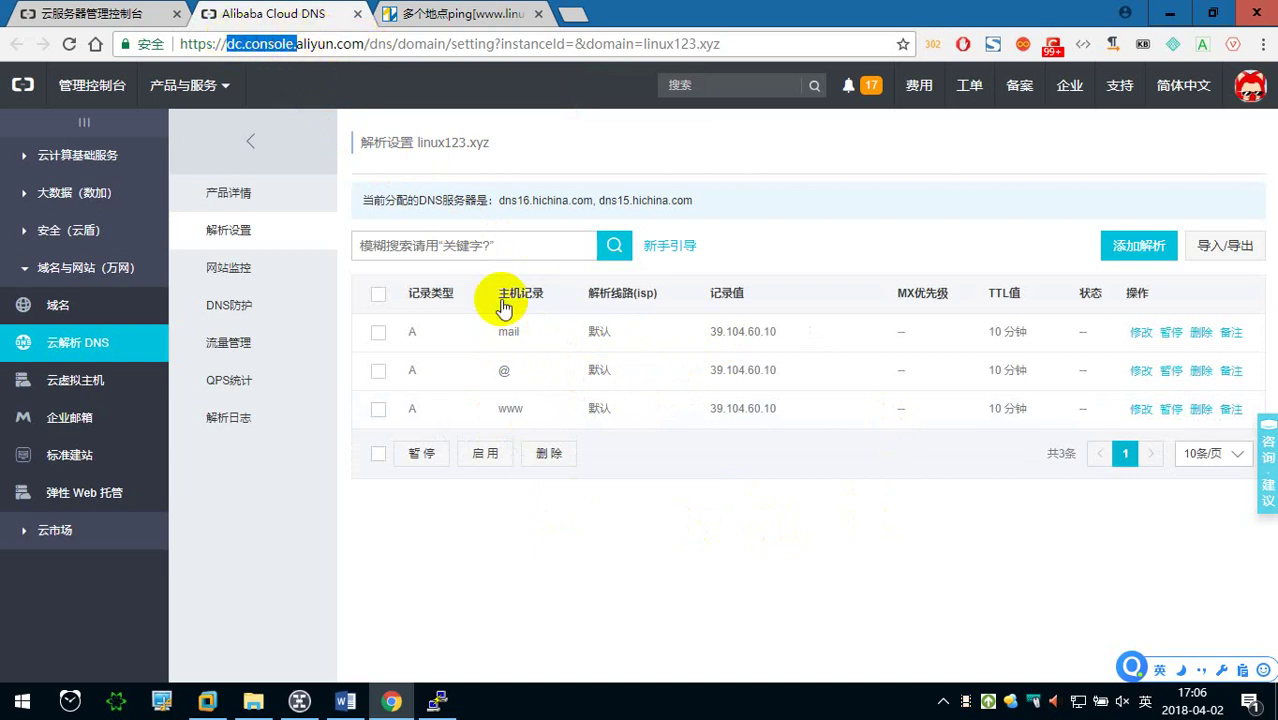
{"action": "left_click", "coordinate": [282, 43]}
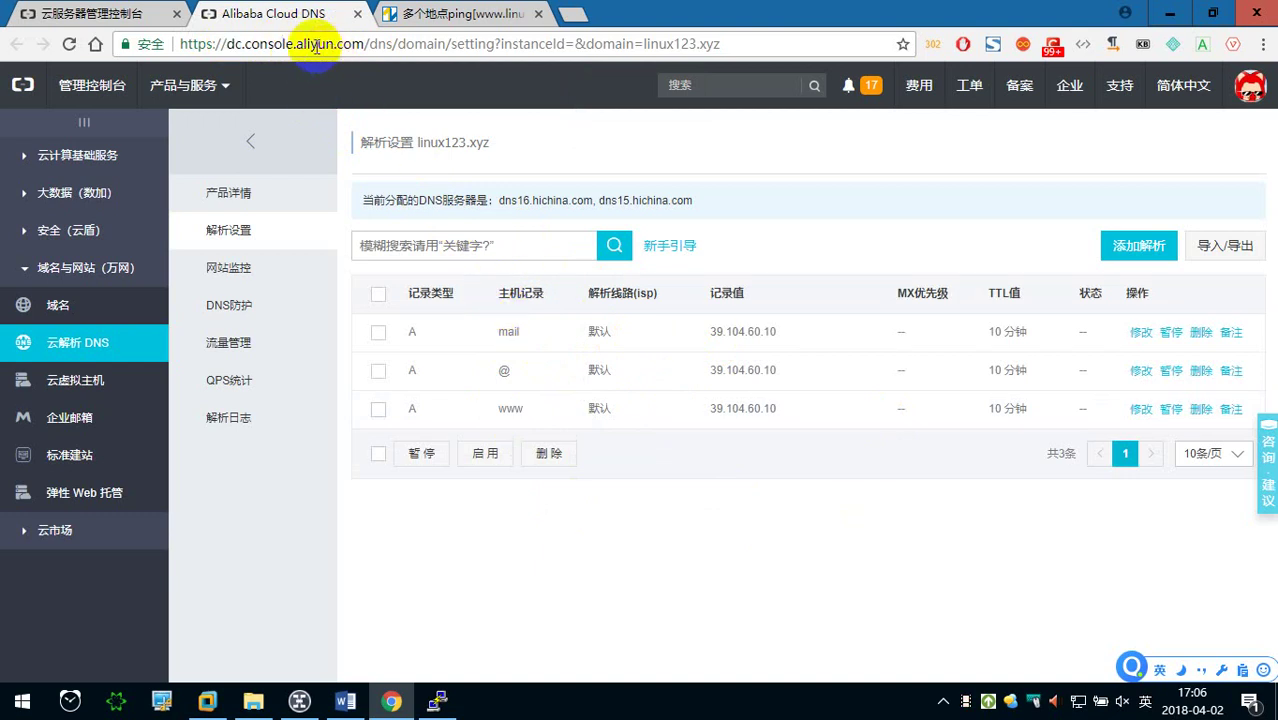
{"action": "left_click_drag", "start_coordinate": [366, 44], "coordinate": [152, 42]}
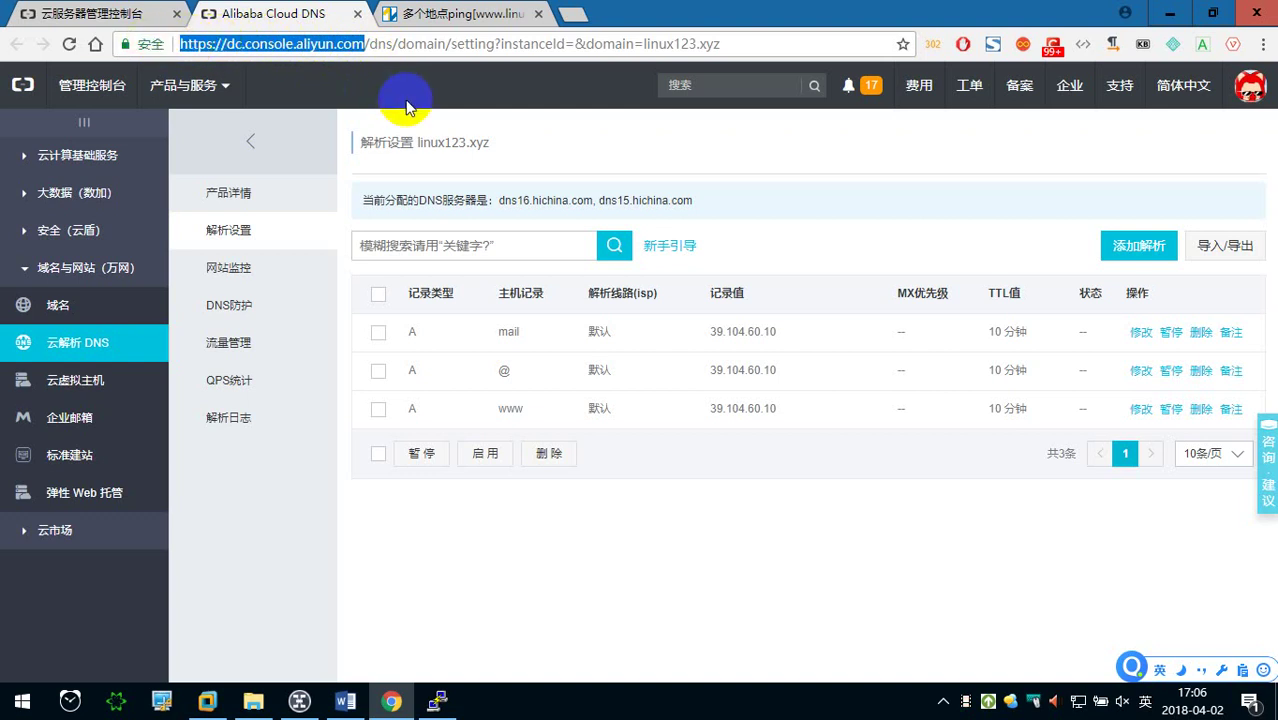
{"action": "left_click", "coordinate": [303, 44]}
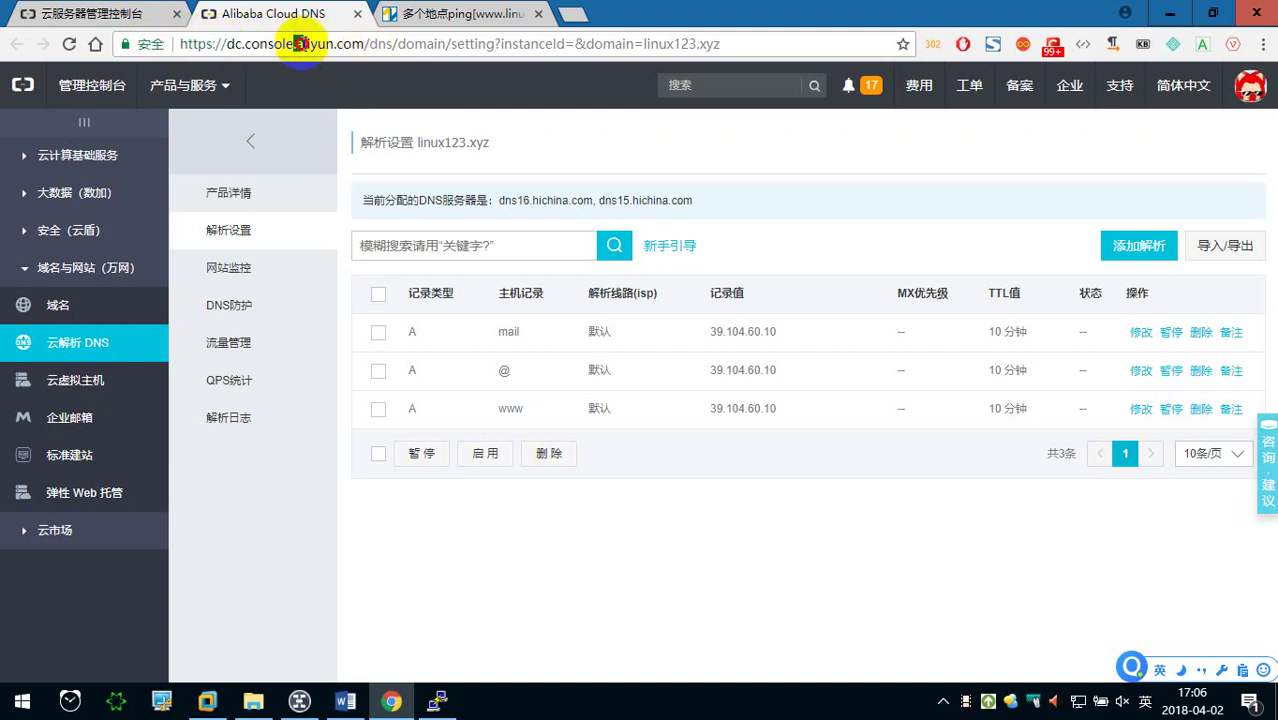
{"action": "left_click_drag", "start_coordinate": [298, 44], "coordinate": [356, 45]}
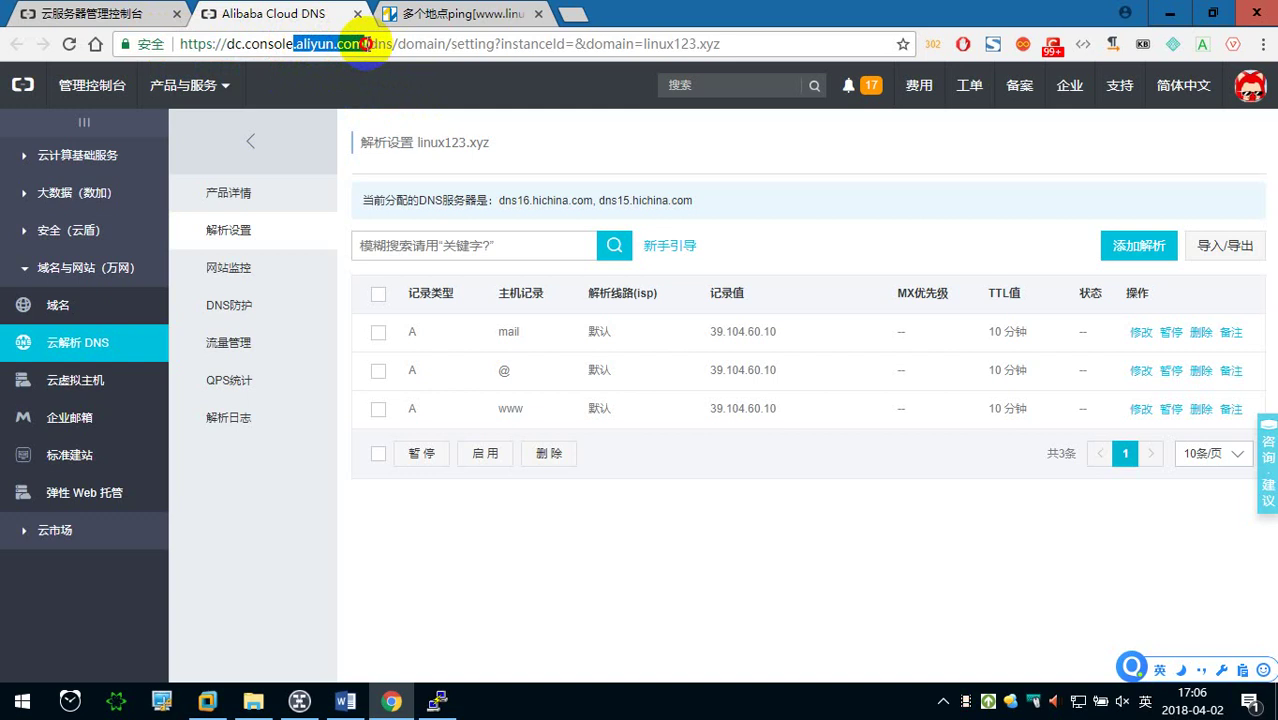
{"action": "left_click_drag", "start_coordinate": [366, 44], "coordinate": [231, 43]}
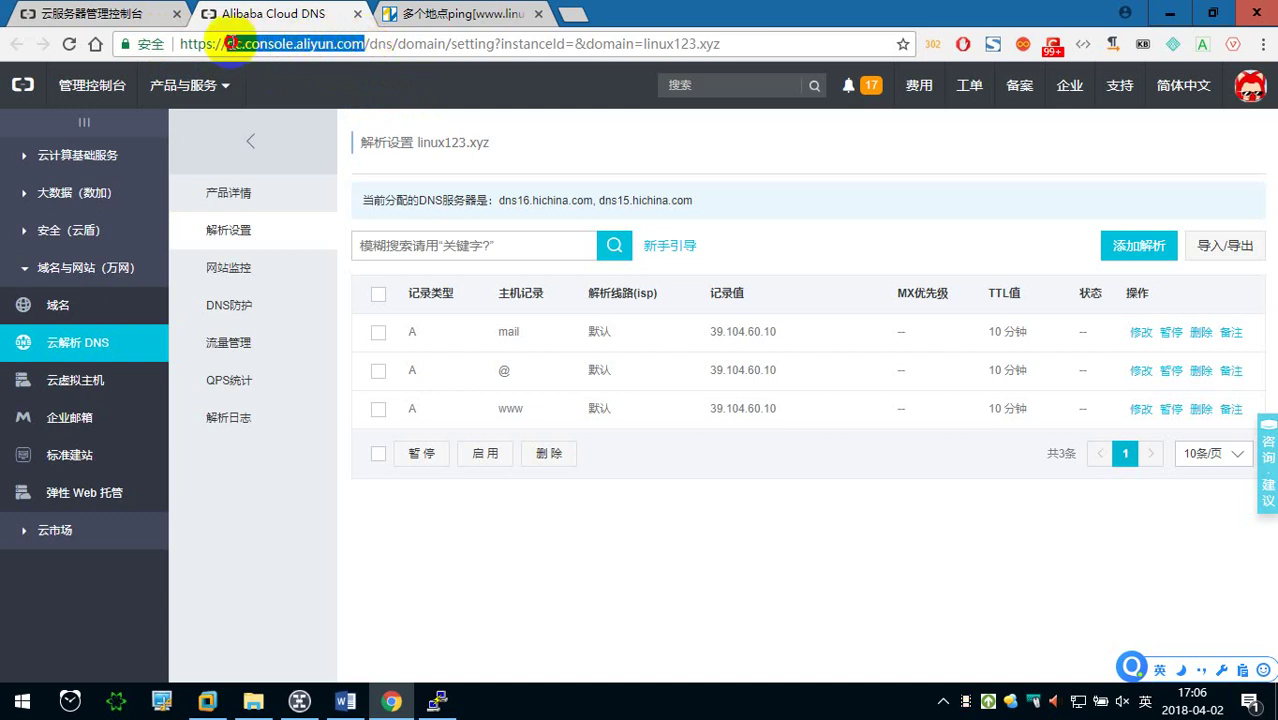
{"action": "left_click", "coordinate": [601, 143]}
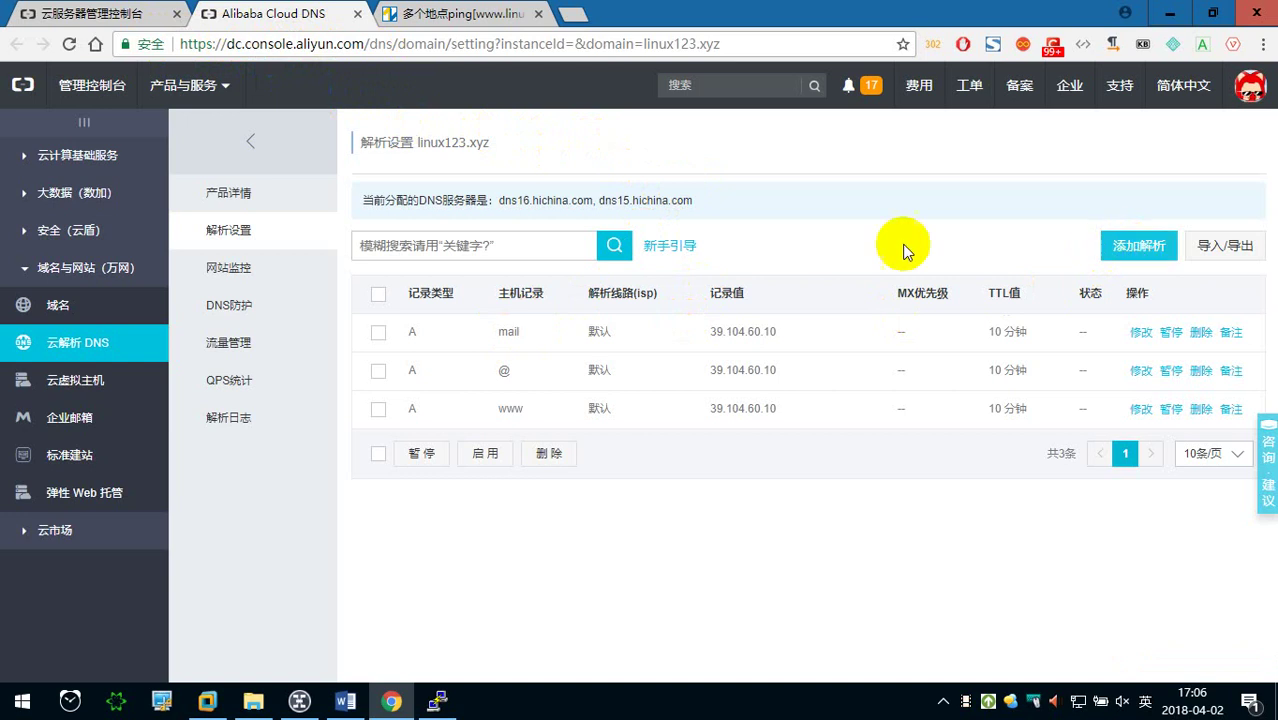
{"action": "left_click_drag", "start_coordinate": [293, 44], "coordinate": [226, 44]}
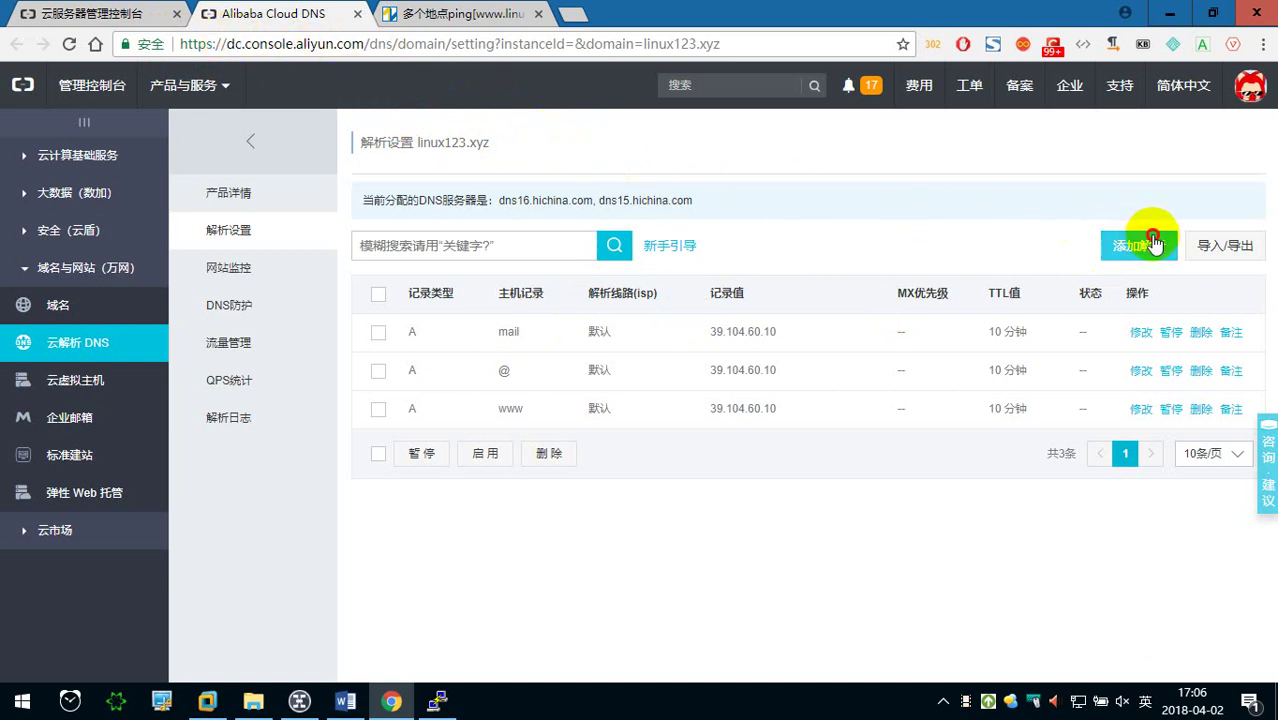
Step: Add a trial A record with host dc.console pointing to 39.104.60.10
{"action": "left_click", "coordinate": [1117, 238]}
{"action": "left_click", "coordinate": [590, 298]}
{"action": "type", "text": "dc.console"}
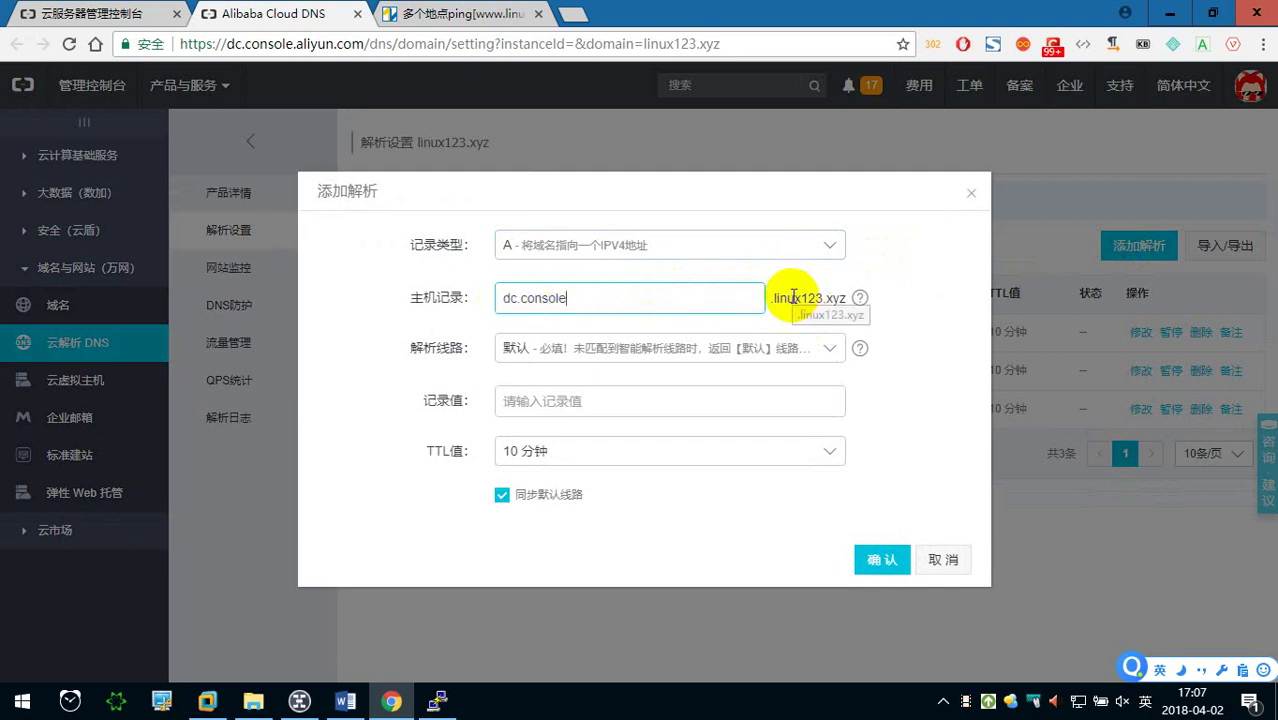
{"action": "left_click", "coordinate": [601, 396]}
{"action": "left_click", "coordinate": [462, 14]}
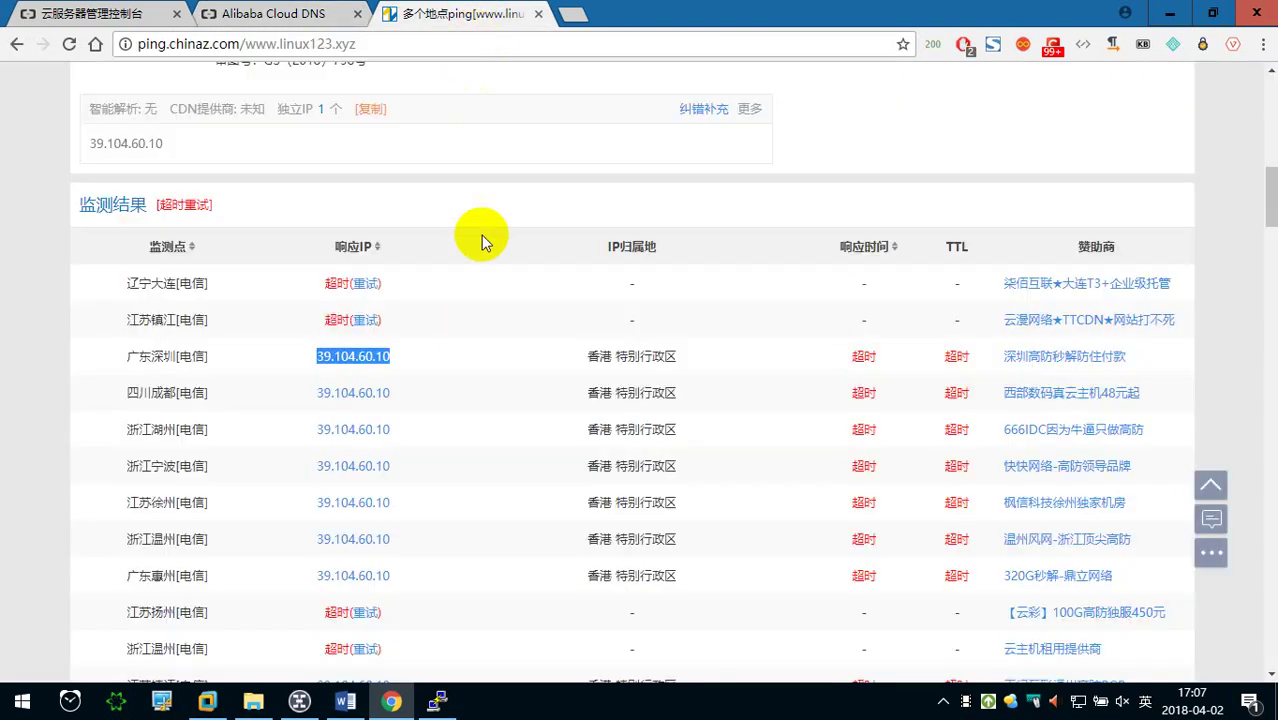
{"action": "left_click", "coordinate": [314, 14]}
{"action": "type", "text": "39.104.60.10"}
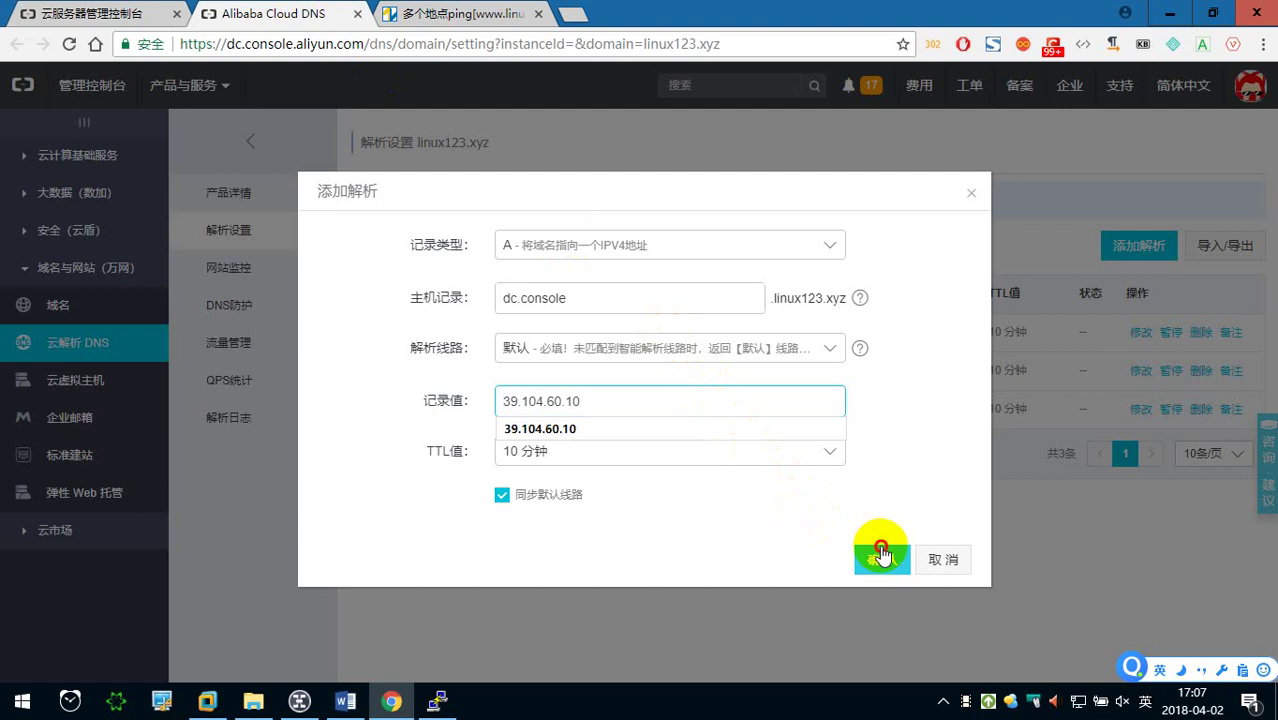
{"action": "left_click", "coordinate": [875, 555]}
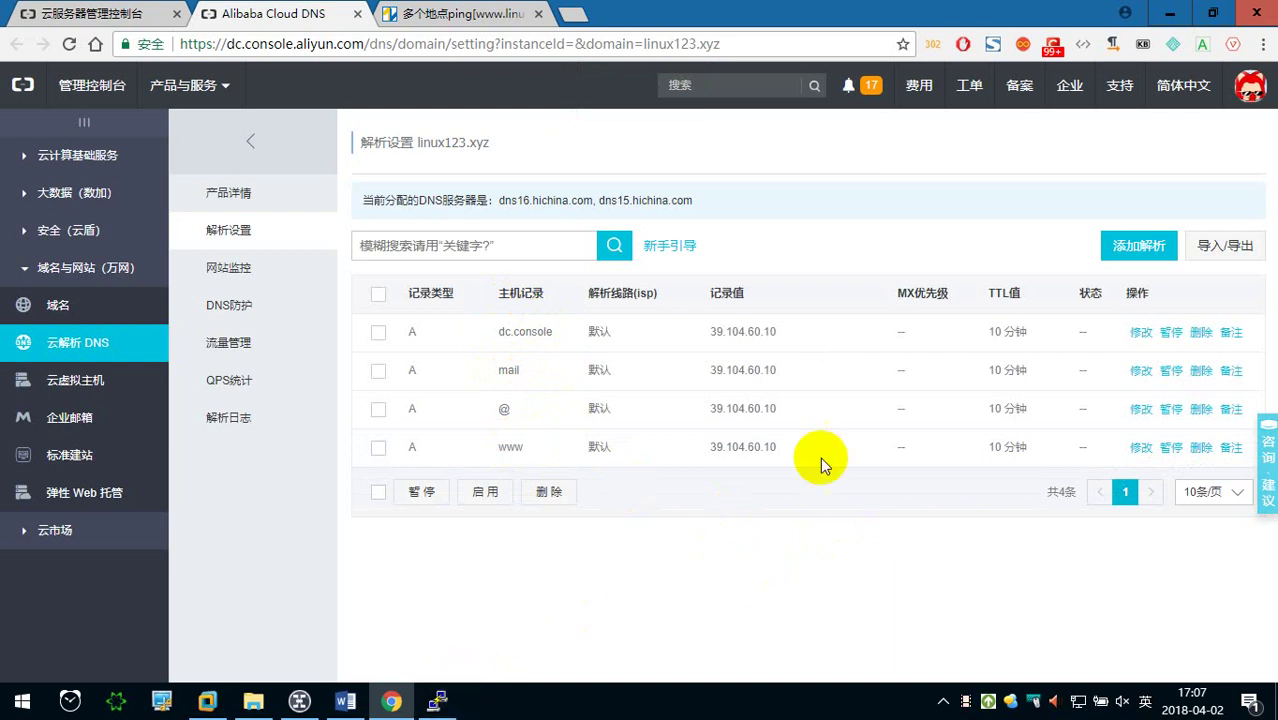
Step: Delete the dc.console record without editing it, then return to the Word notes
{"action": "left_click", "coordinate": [1141, 332]}
{"action": "left_click", "coordinate": [940, 542]}
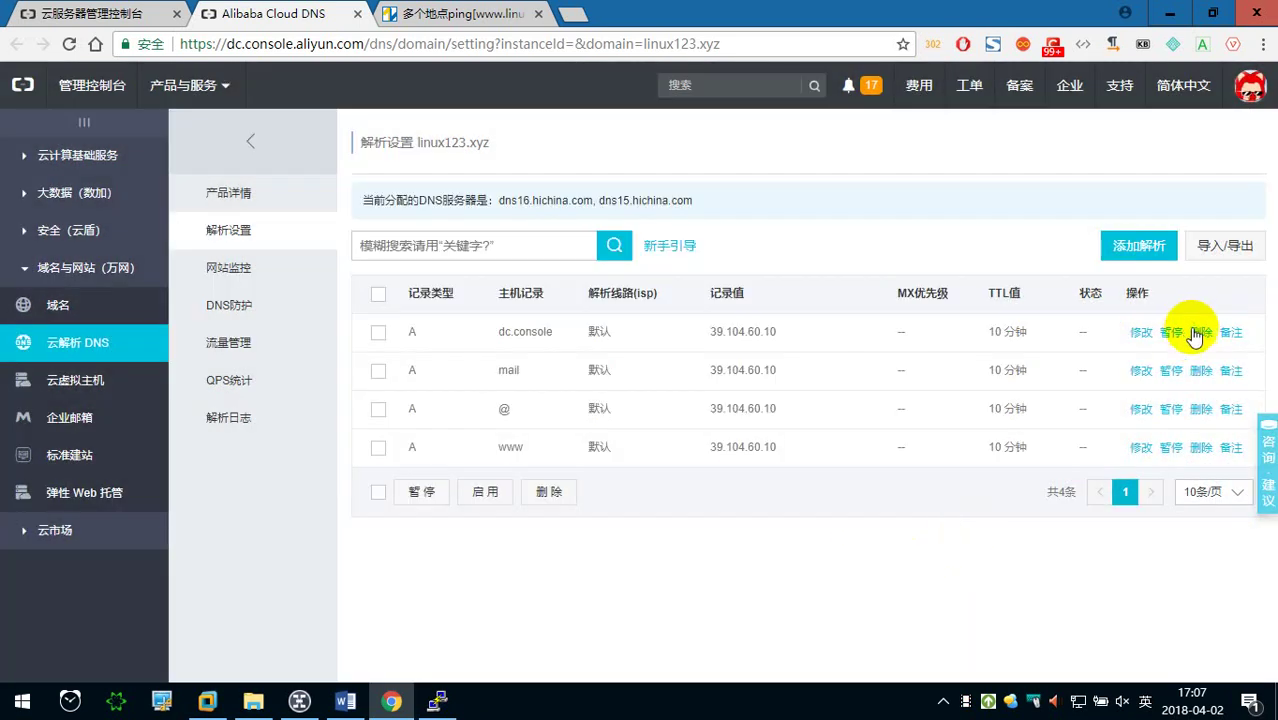
{"action": "left_click", "coordinate": [1200, 333]}
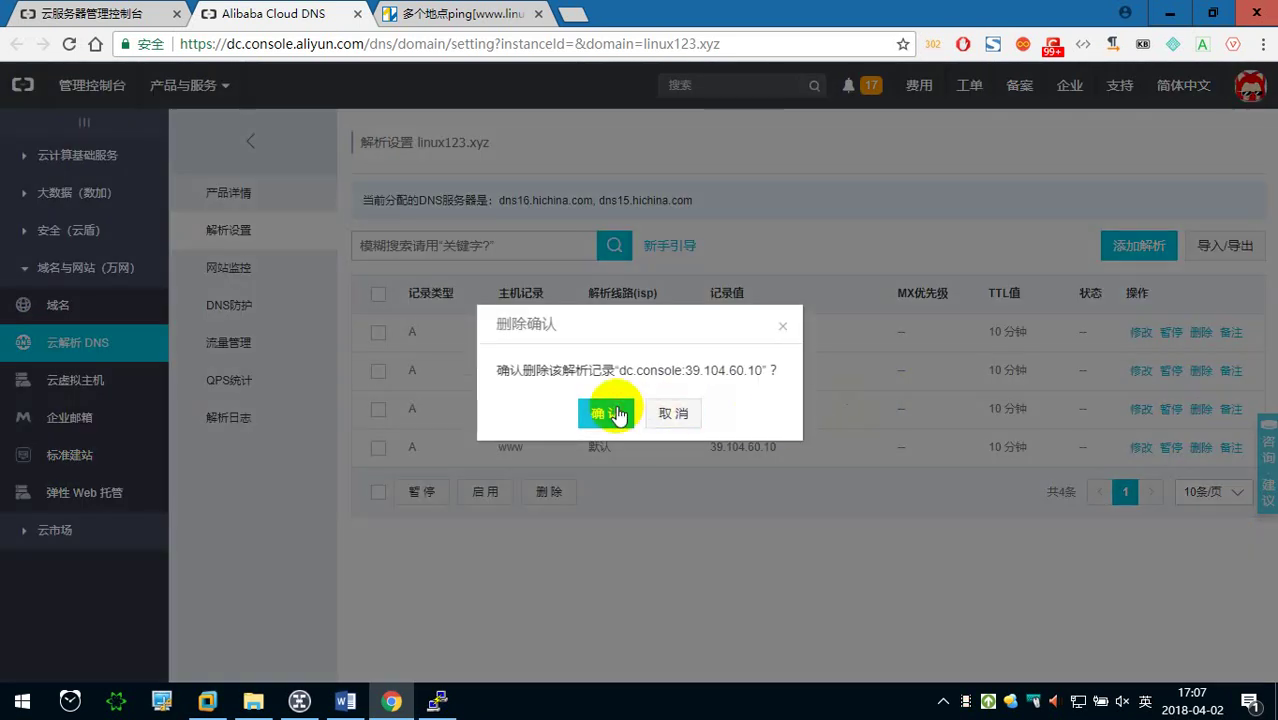
{"action": "left_click", "coordinate": [607, 413]}
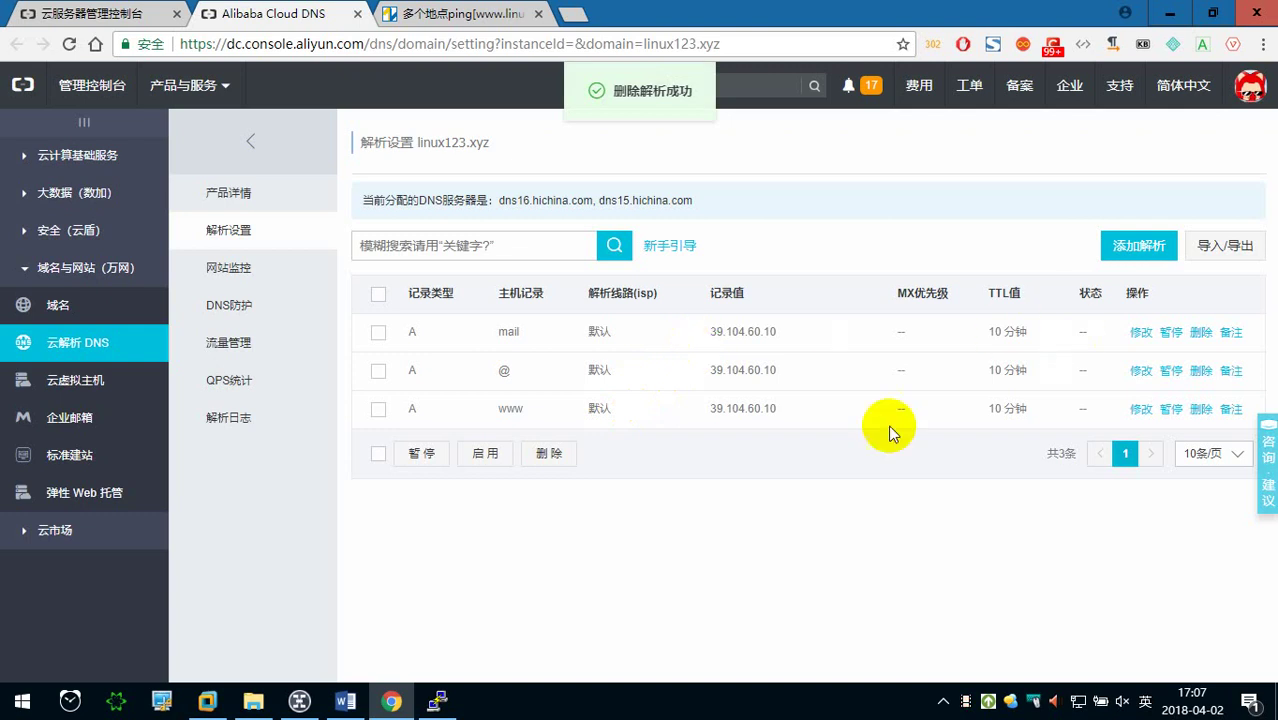
{"action": "left_click", "coordinate": [350, 701]}
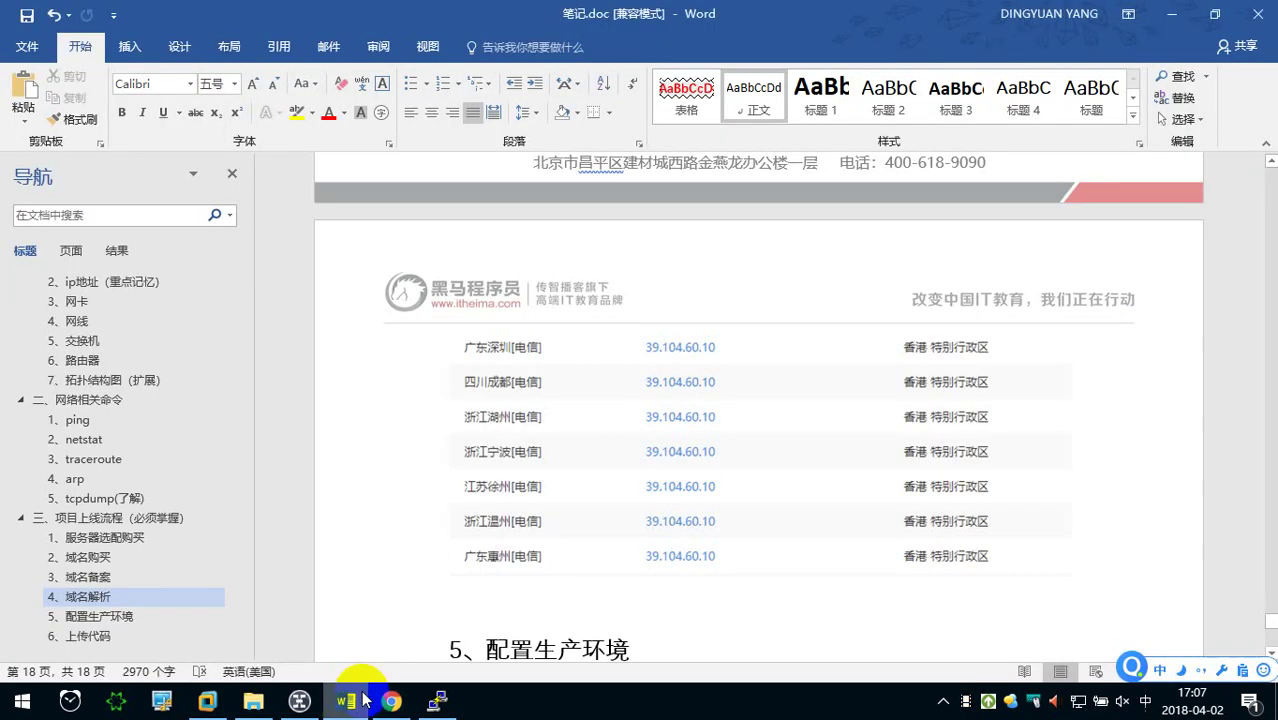